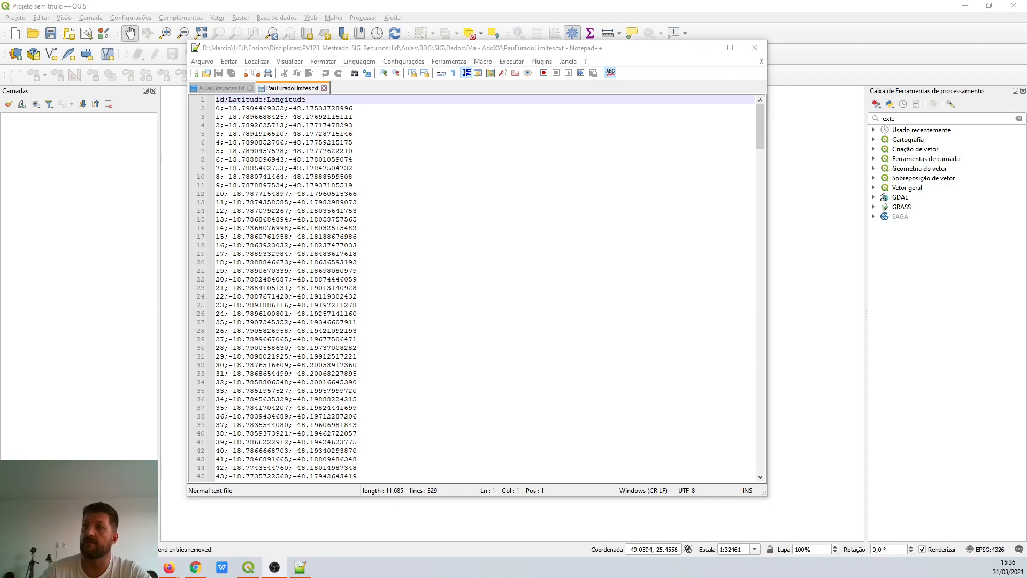
Examine the id, latitude and longitude records in PauFuradoLimites.txt from the first line to the last.
scroll(316, 205, "down", 19)
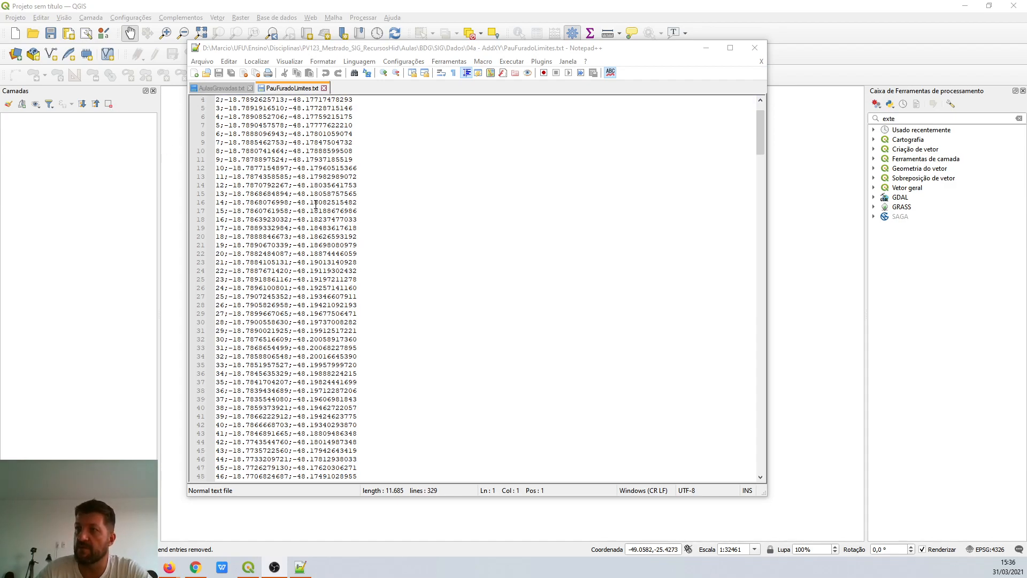
scroll(315, 205, "down", 20)
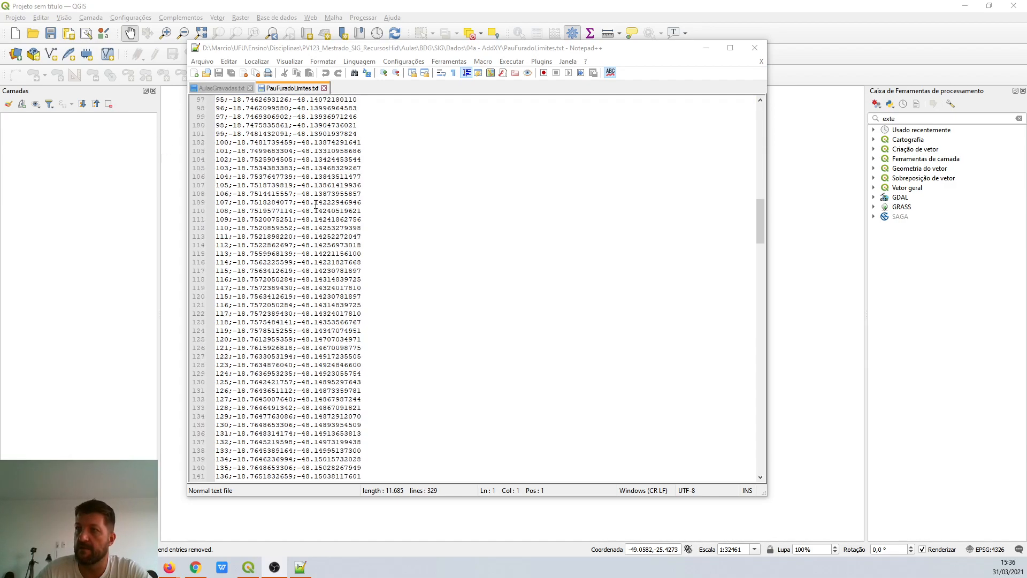
scroll(316, 205, "down", 20)
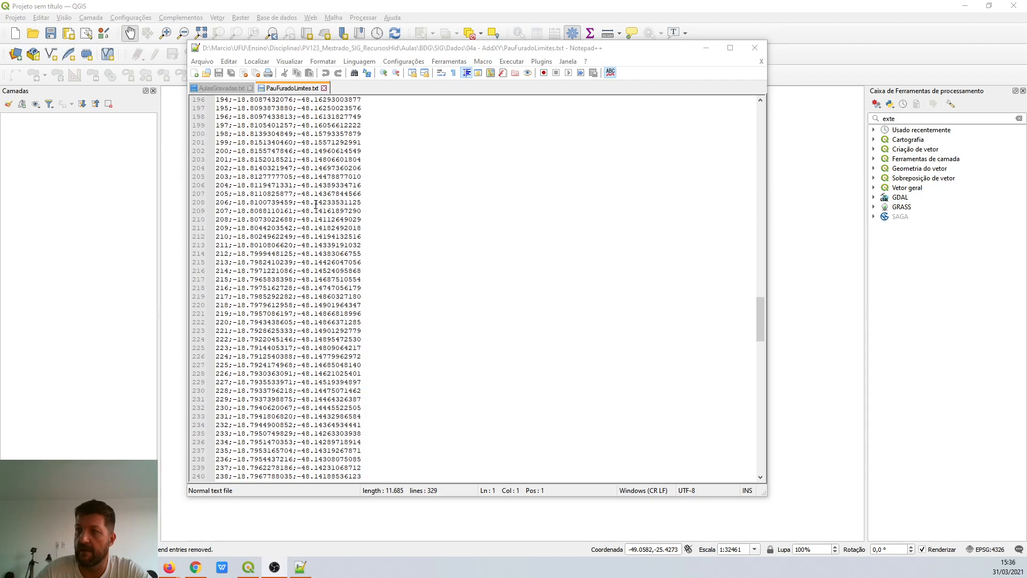
scroll(316, 205, "down", 10)
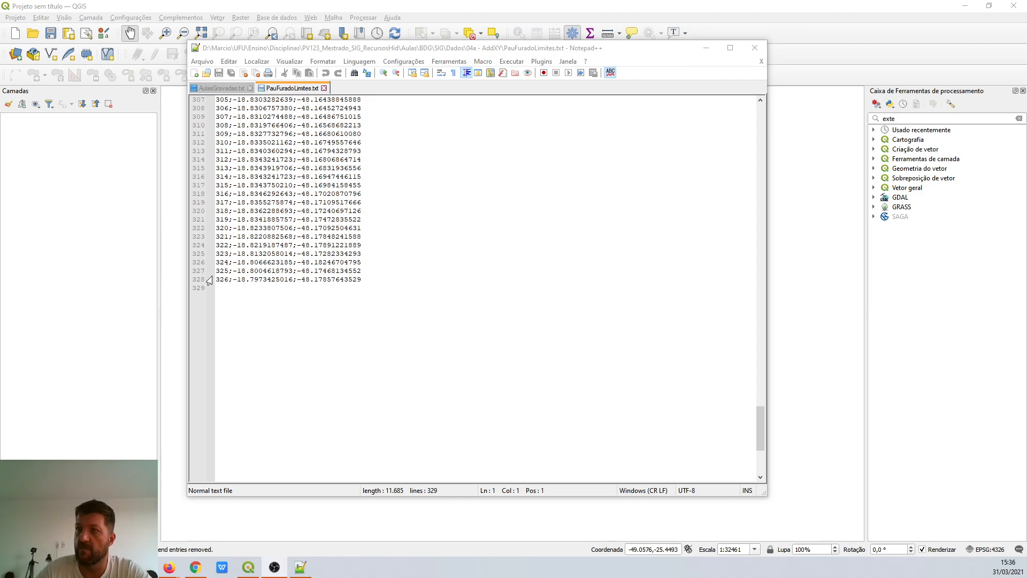
scroll(236, 283, "up", 20)
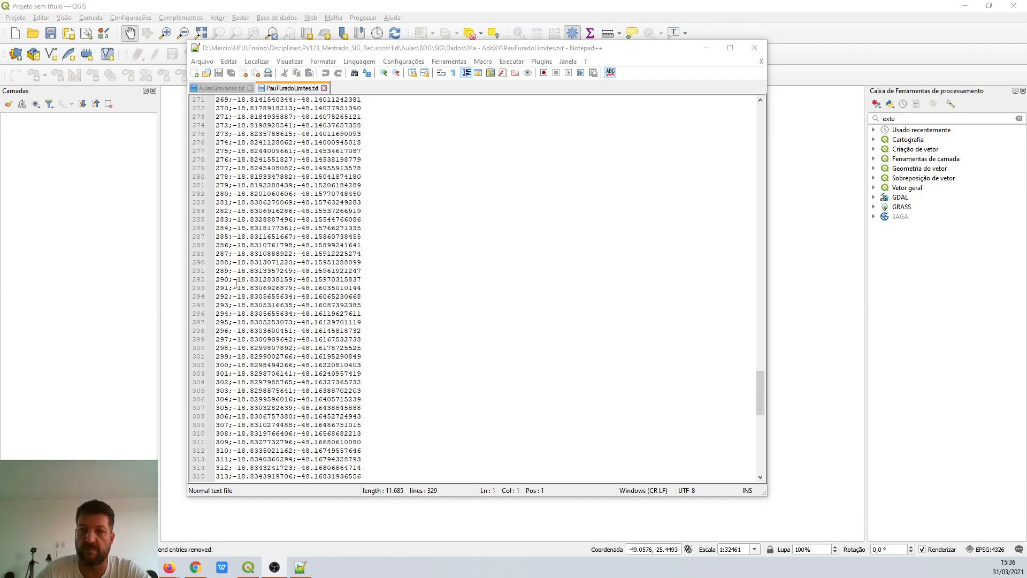
scroll(236, 282, "up", 20)
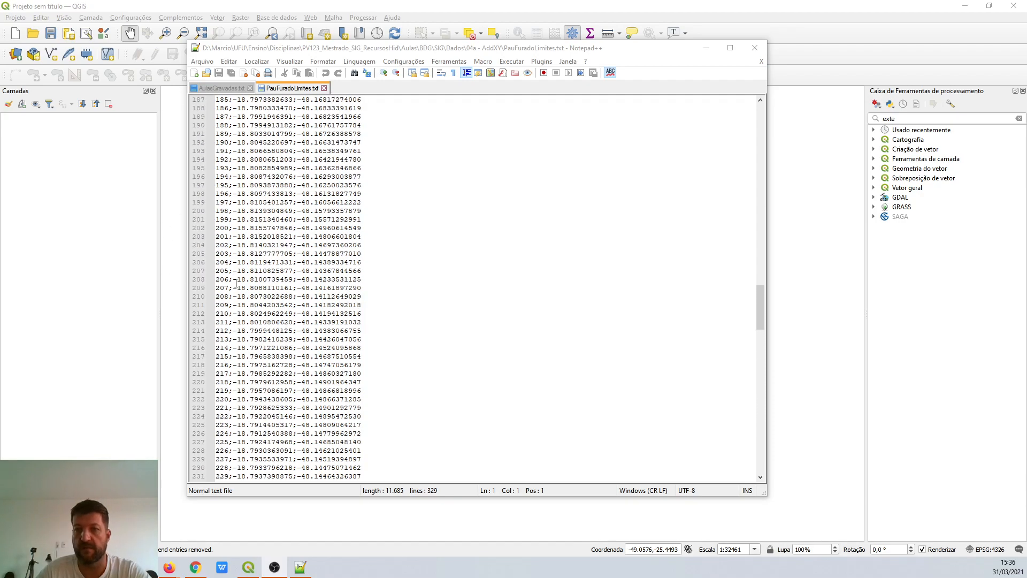
scroll(236, 282, "up", 20)
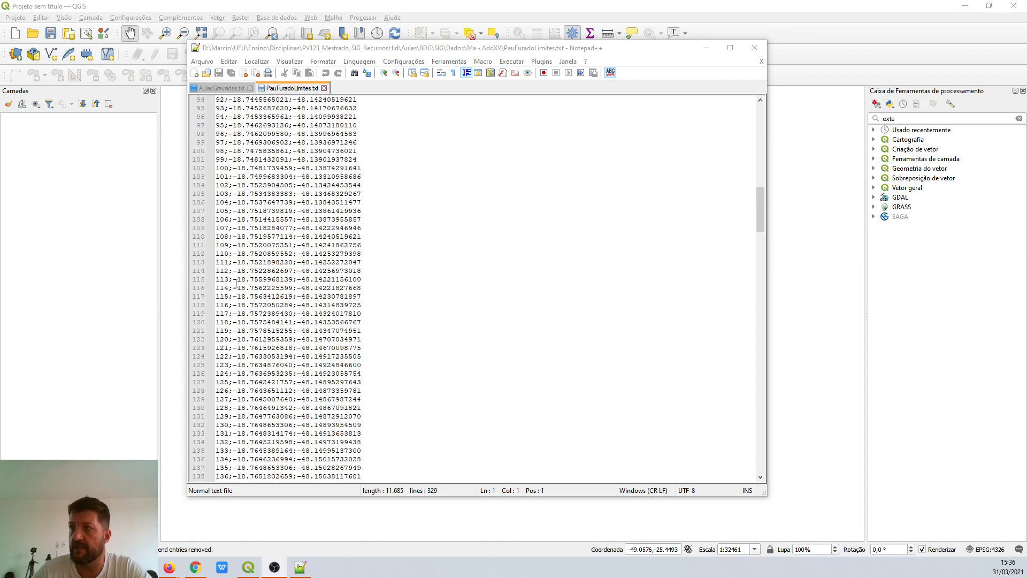
scroll(236, 282, "up", 12)
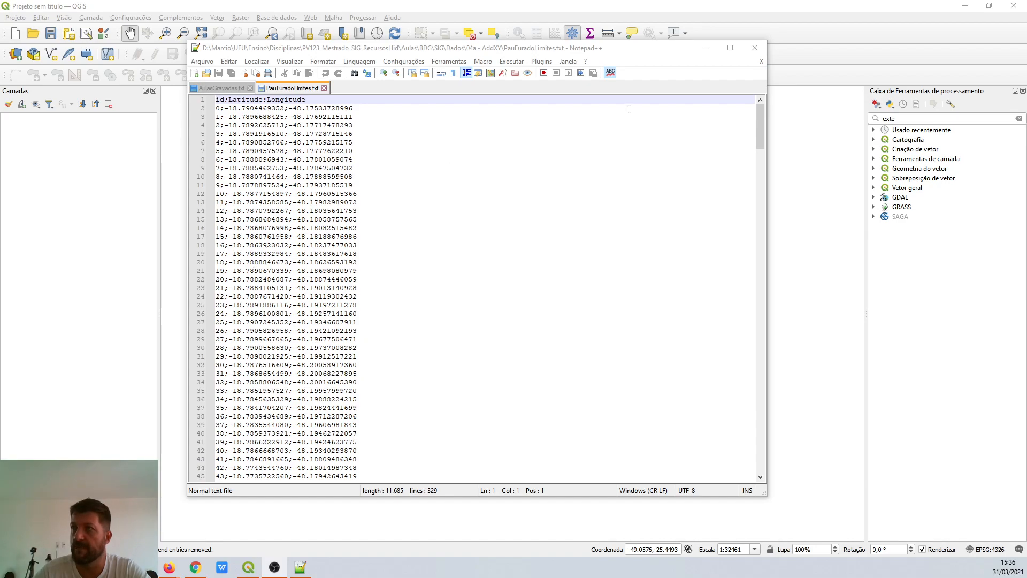
left_click(706, 47)
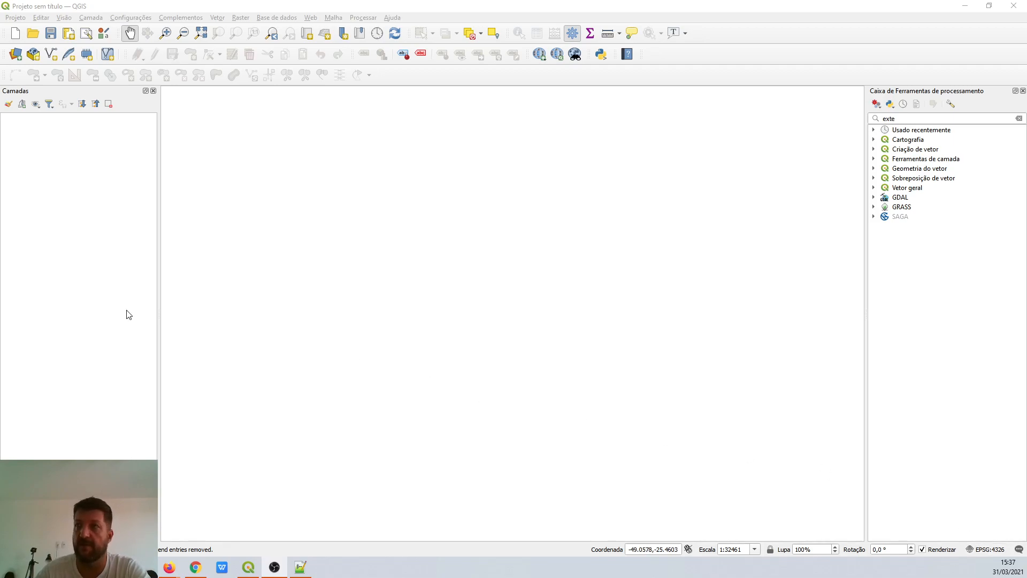
Start a delimited text layer import, check the text file's fields, and choose PauFuradoLimites.txt as the source file.
left_click(15, 55)
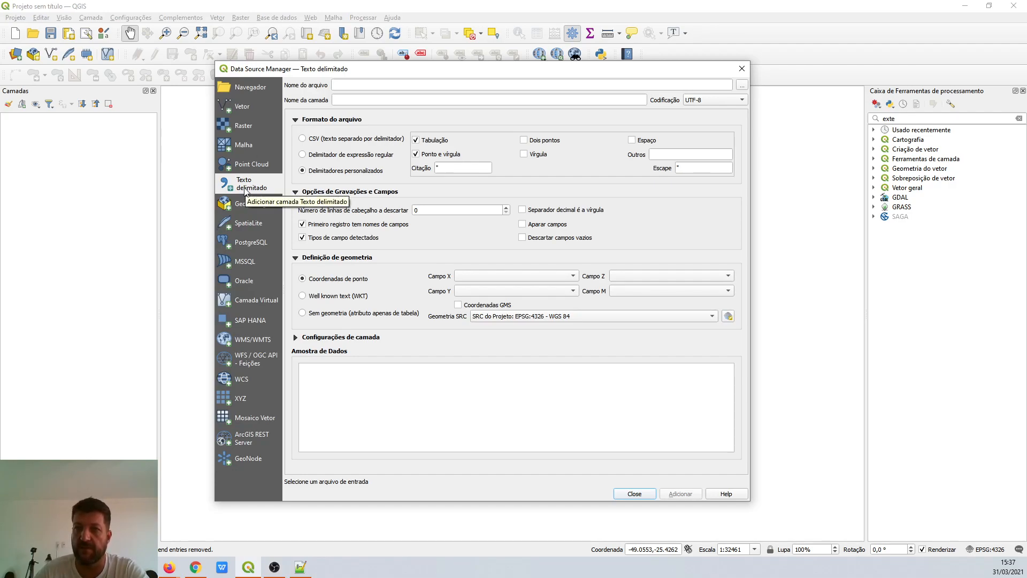
left_click(299, 567)
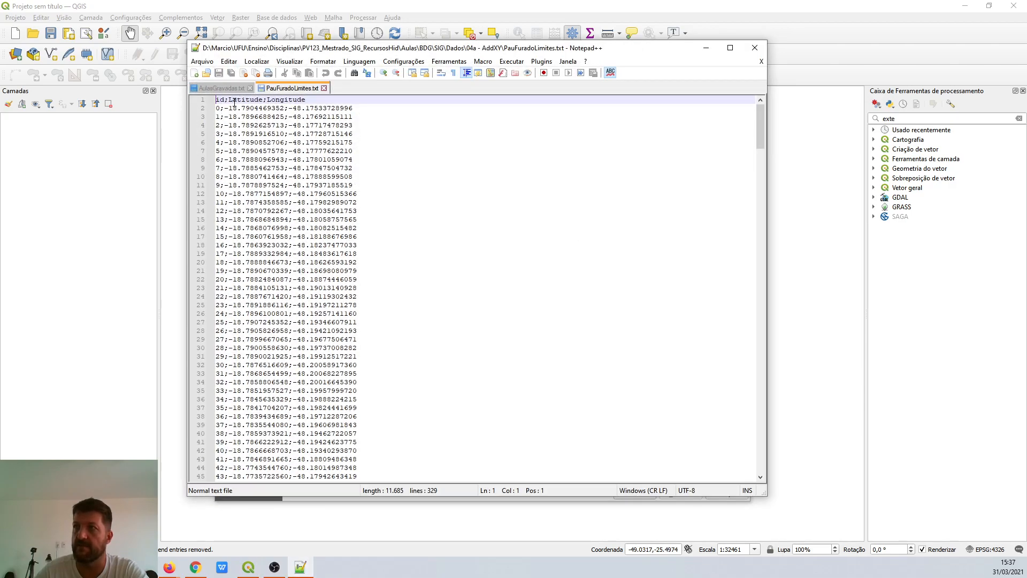
left_click_drag(228, 100, 259, 109)
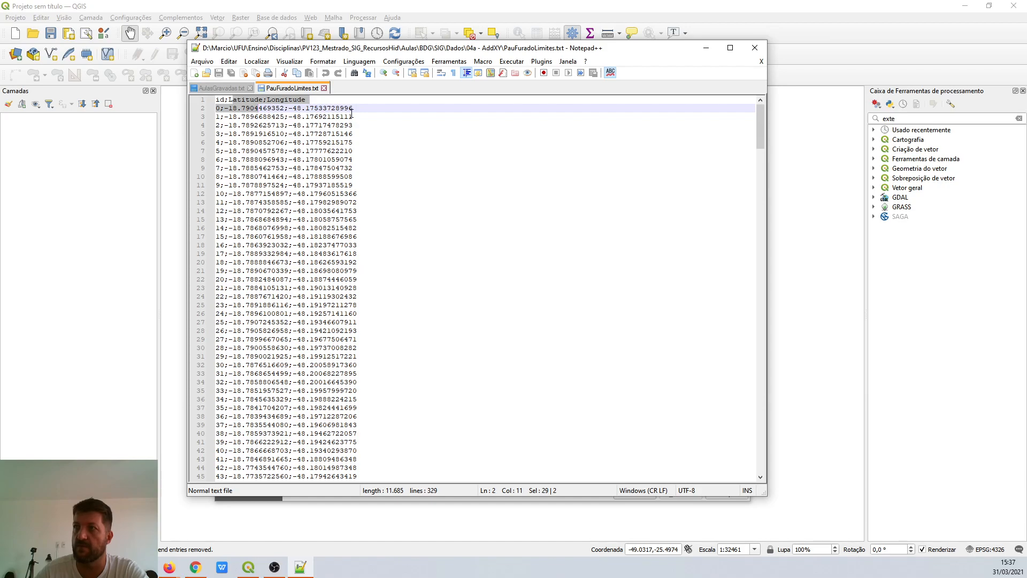
left_click_drag(348, 116, 331, 117)
left_click(710, 54)
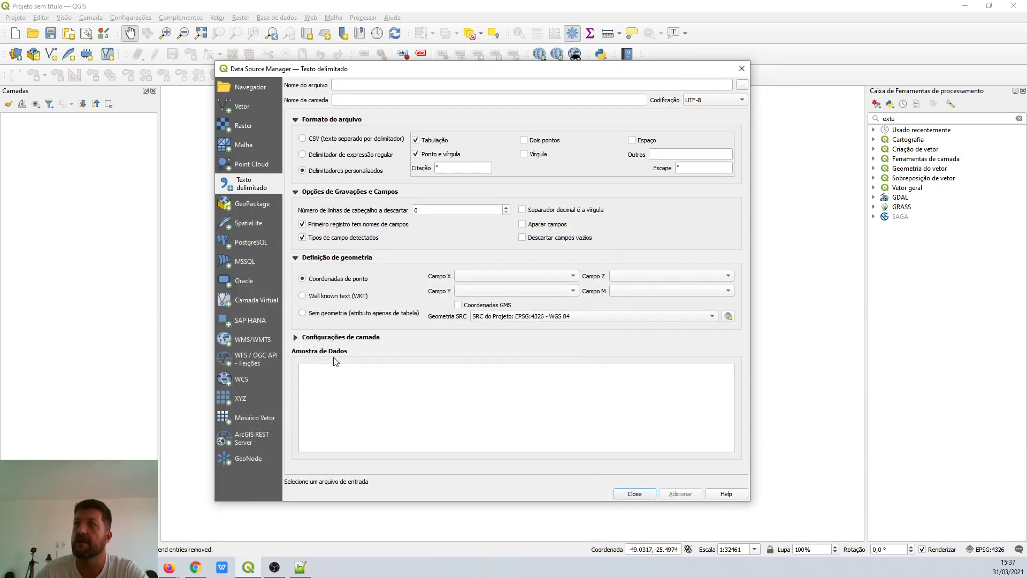
left_click(744, 85)
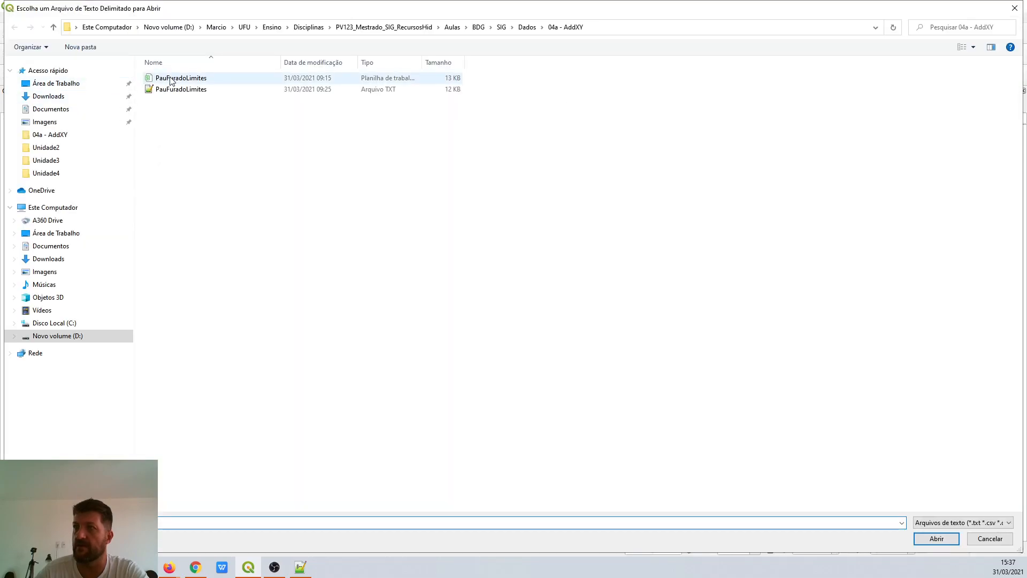
double_click(177, 88)
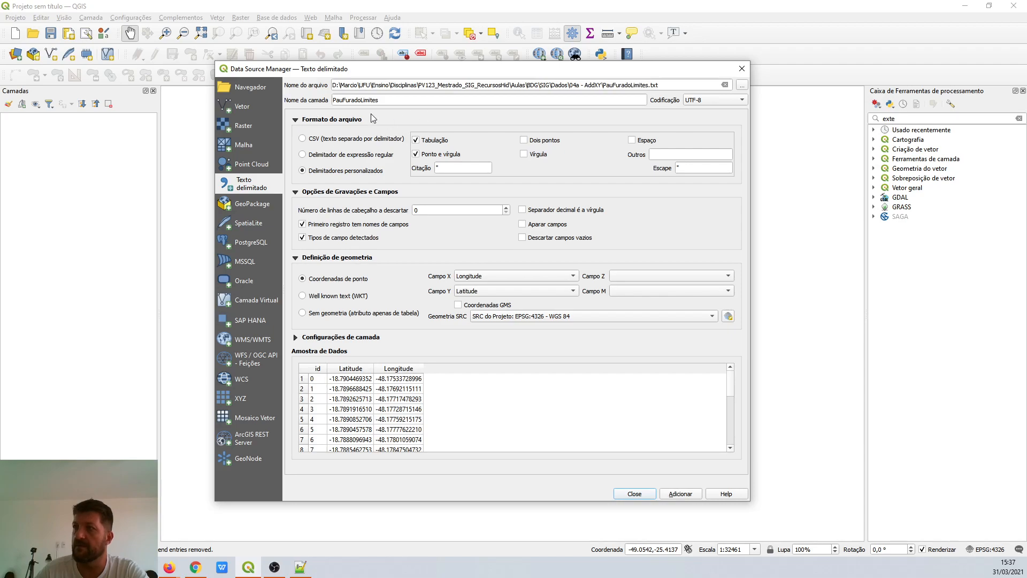
Collapse the record options and geometry definition sections, keeping only the file format settings expanded.
left_click(296, 257)
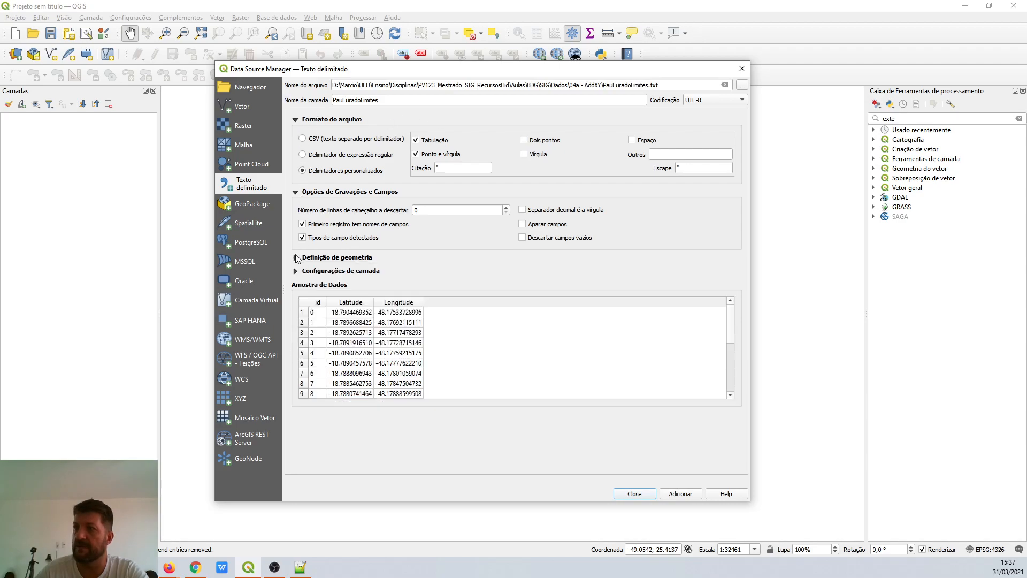
left_click(296, 192)
left_click(297, 120)
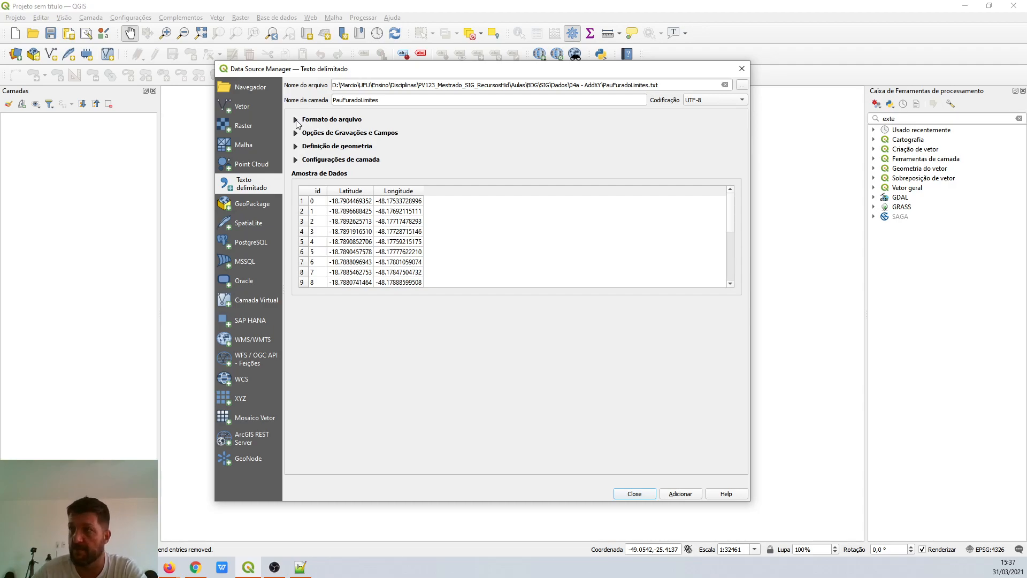
left_click(296, 120)
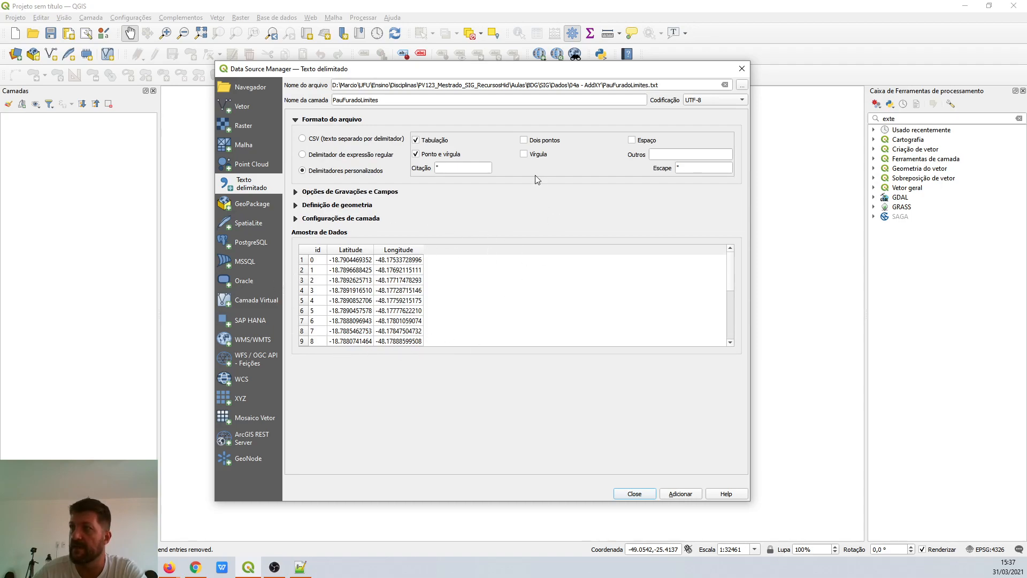
Try different custom delimiter combinations, ending with tab, semicolon and space enabled and comma disabled.
left_click(422, 155)
left_click(532, 156)
left_click(541, 140)
left_click(627, 141)
left_click(532, 155)
left_click(422, 156)
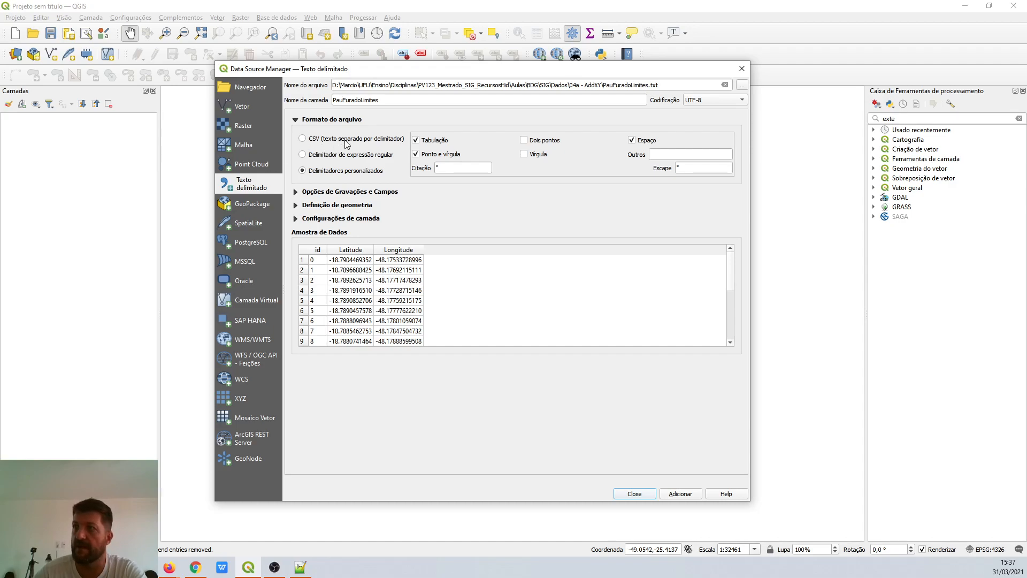
Try the CSV file format, return to custom delimiters, and check the field separator in PauFuradoLimites.txt.
left_click(323, 140)
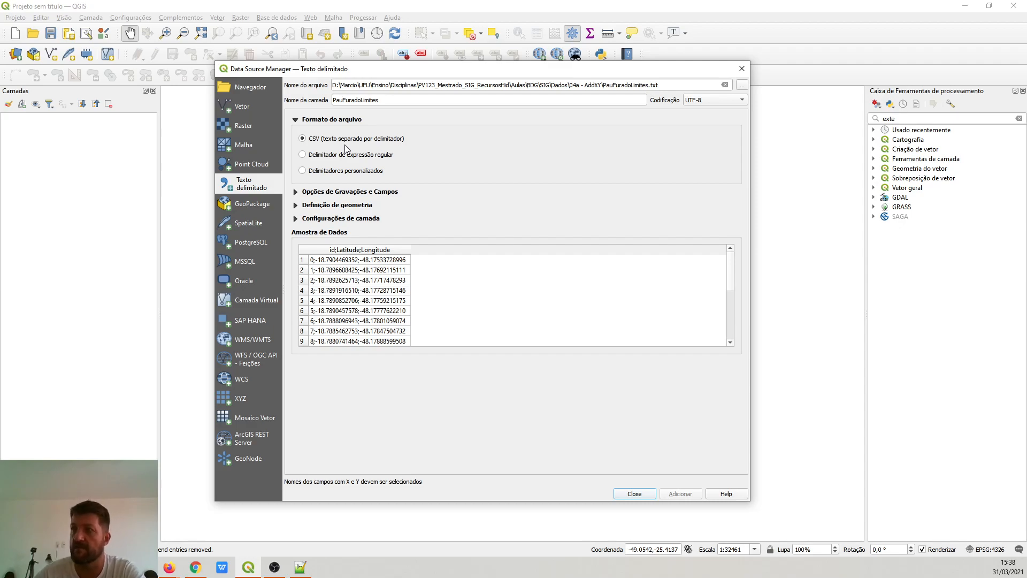
left_click(320, 172)
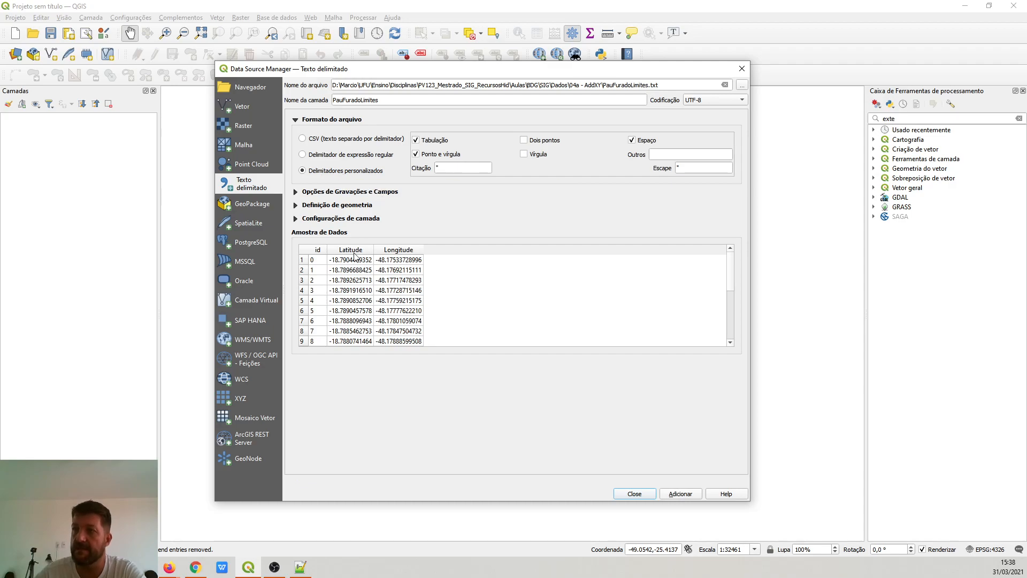
left_click(300, 567)
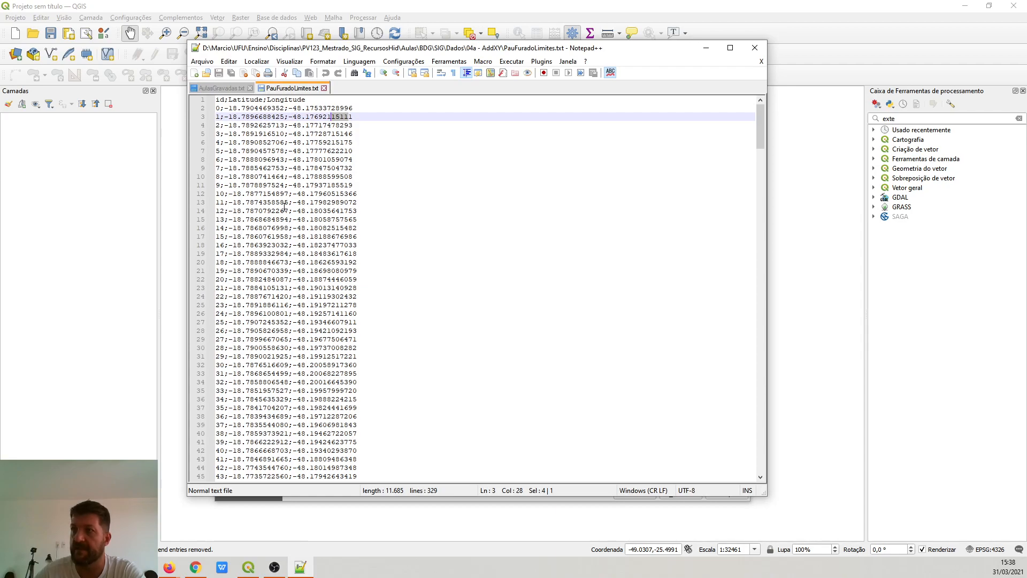
left_click_drag(288, 202, 292, 203)
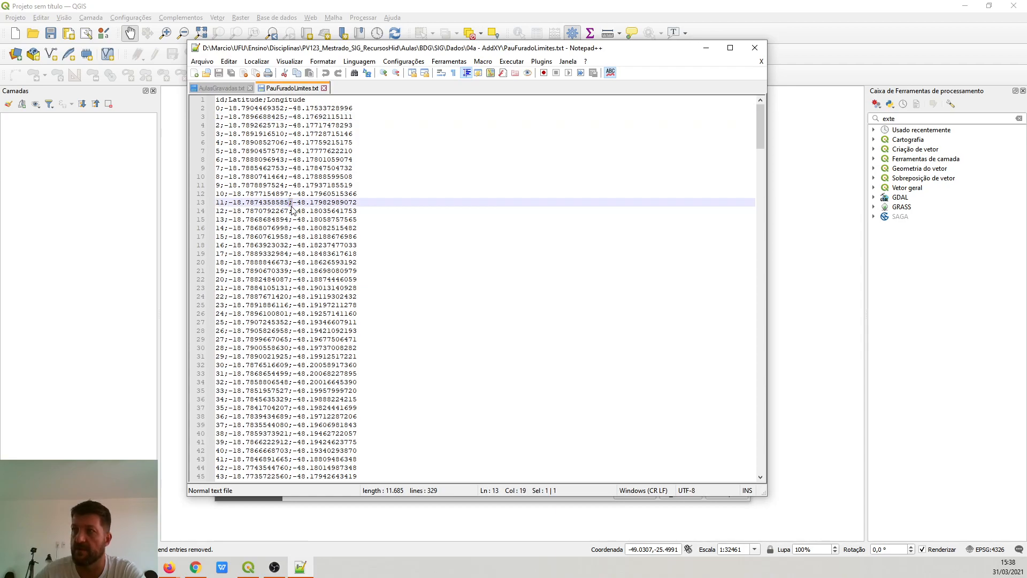
left_click(292, 532)
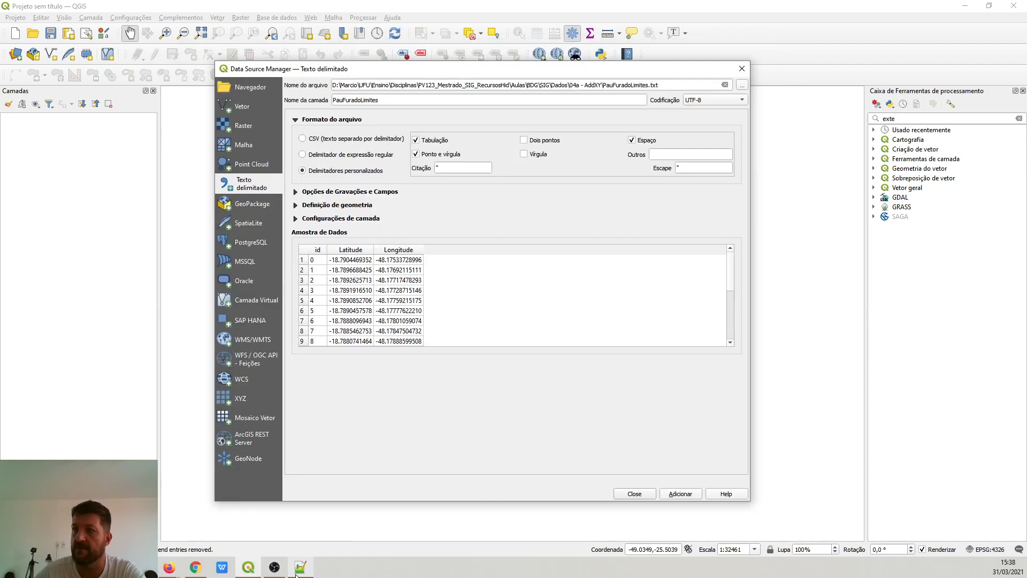
Toggle the semicolon delimiter off and on to compare the data sample, ending with it enabled.
left_click(434, 155)
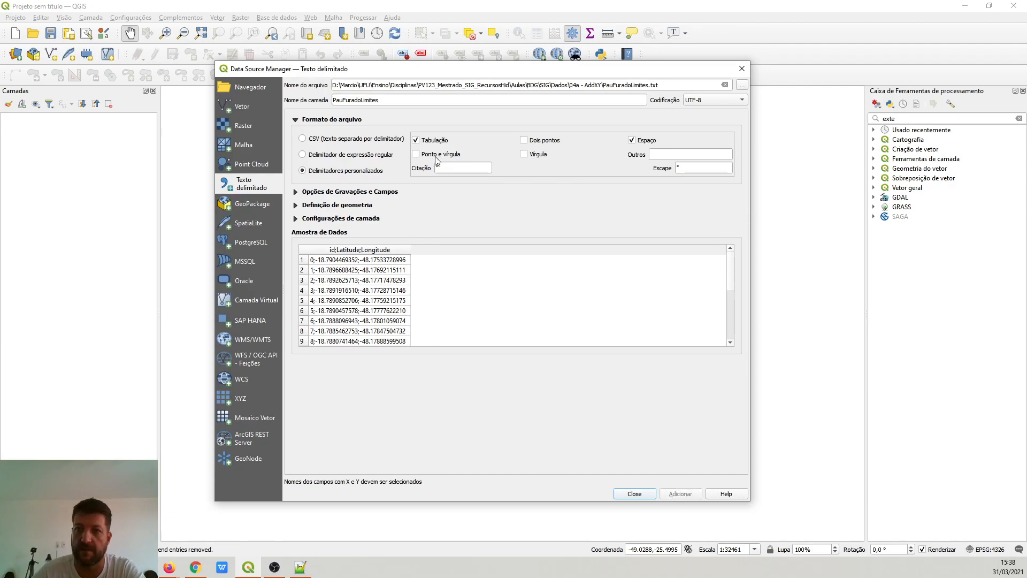
left_click(437, 159)
left_click(434, 158)
left_click(431, 158)
left_click(426, 157)
left_click(426, 157)
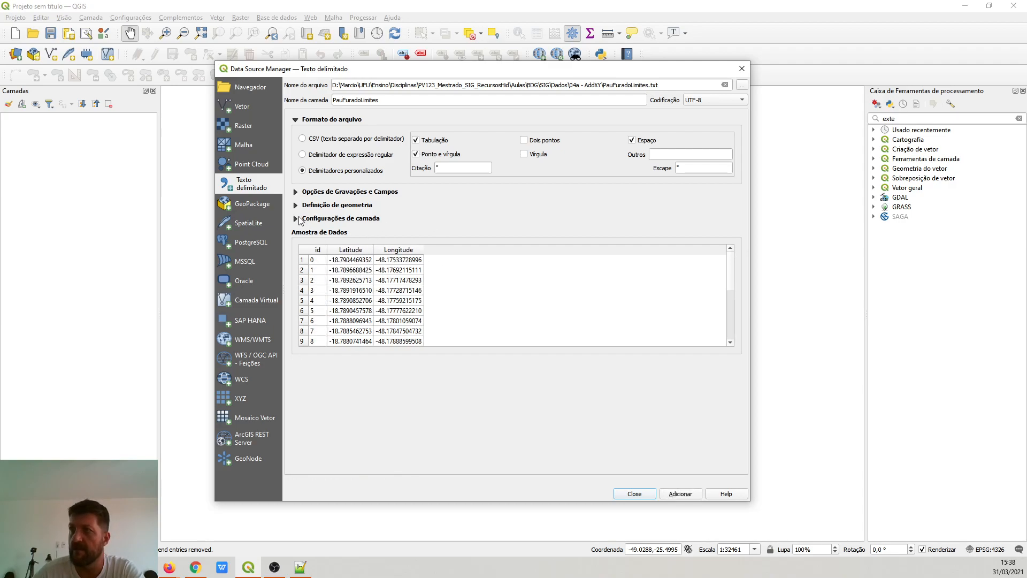
Expand the record and field options and try the comma as decimal separator, leaving that option disabled.
left_click(296, 192)
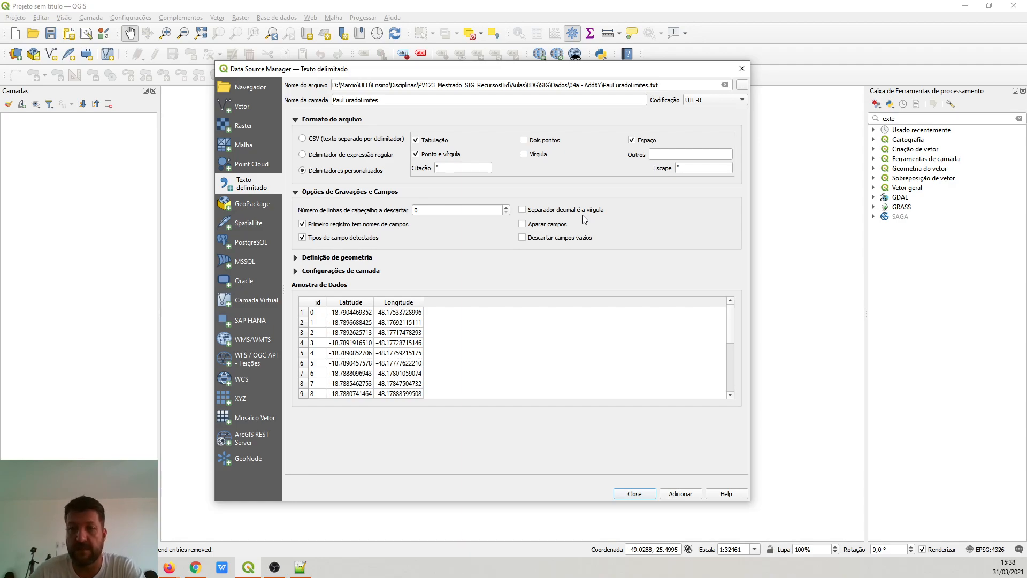
left_click(536, 214)
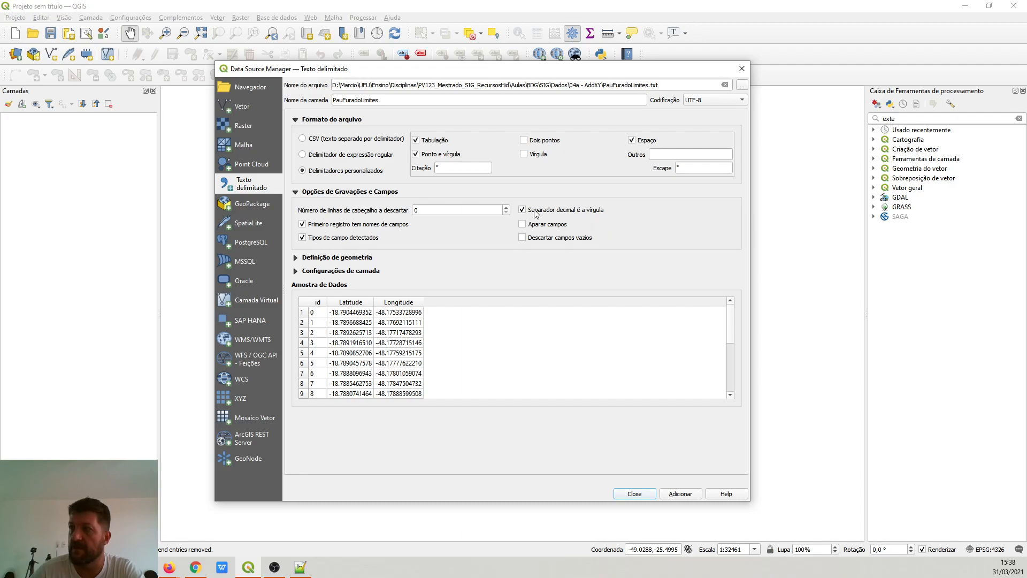
left_click(534, 156)
left_click(535, 156)
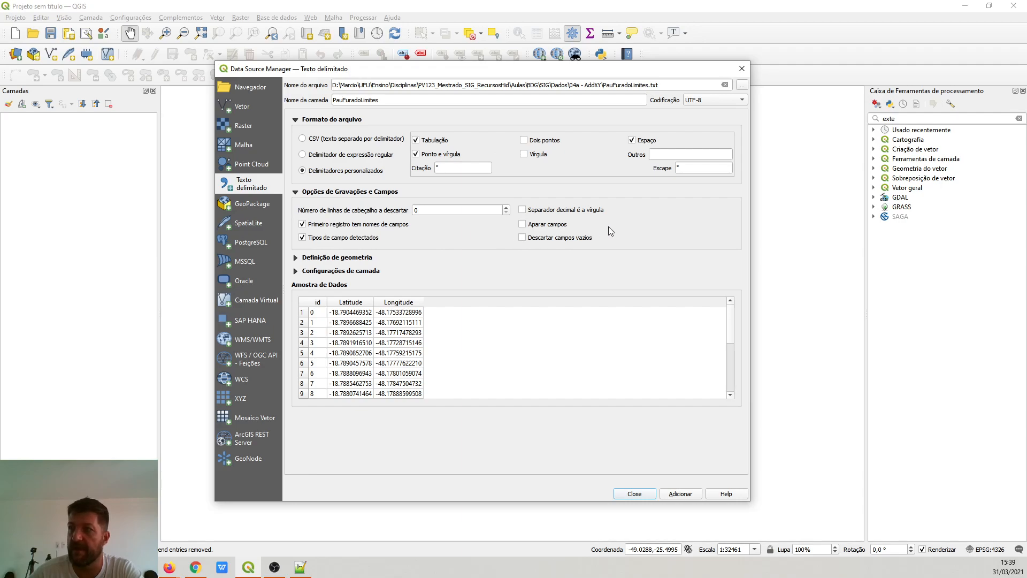
Try raising the number of header lines to discard, and return it to 0.
left_click(506, 207)
left_click(506, 207)
left_click(506, 208)
left_click(506, 208)
left_click(506, 207)
left_click(506, 207)
left_click(506, 207)
left_click(506, 207)
left_click(506, 207)
left_click(506, 208)
left_click(506, 208)
left_click(506, 207)
left_click(506, 212)
left_click(506, 213)
left_click(506, 212)
left_click(506, 212)
left_click(506, 212)
left_click(506, 213)
left_click(506, 212)
left_click(506, 212)
left_click(506, 213)
left_click(506, 213)
left_click(506, 213)
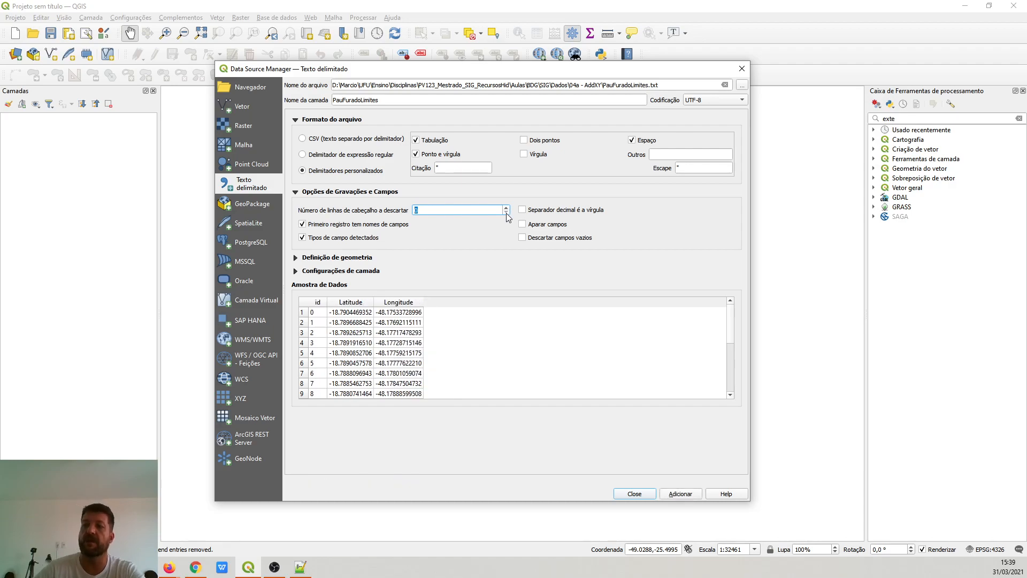
Check the header line with the field names in PauFuradoLimites.txt and return to the import settings.
left_click(300, 567)
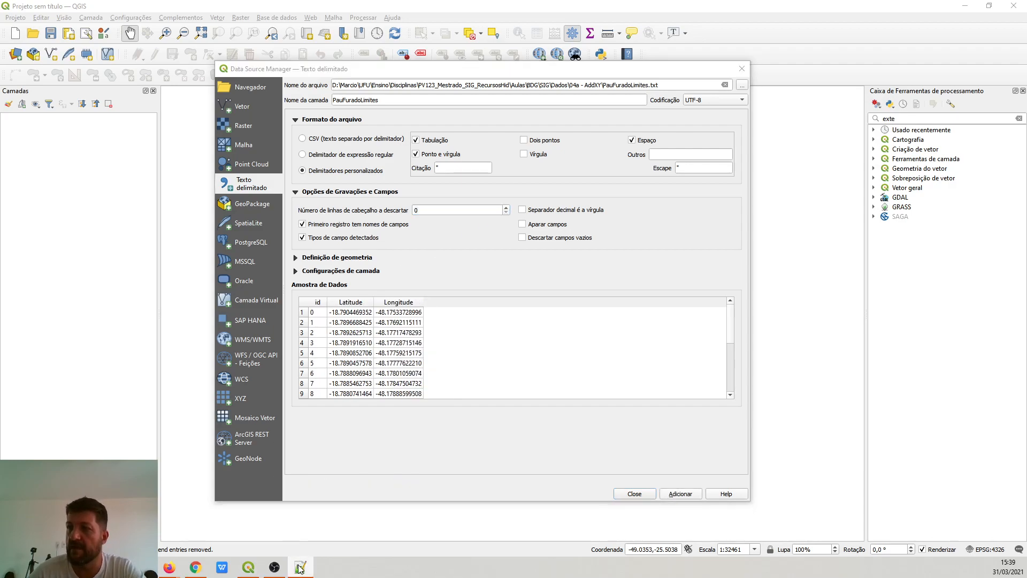
left_click_drag(305, 99, 215, 100)
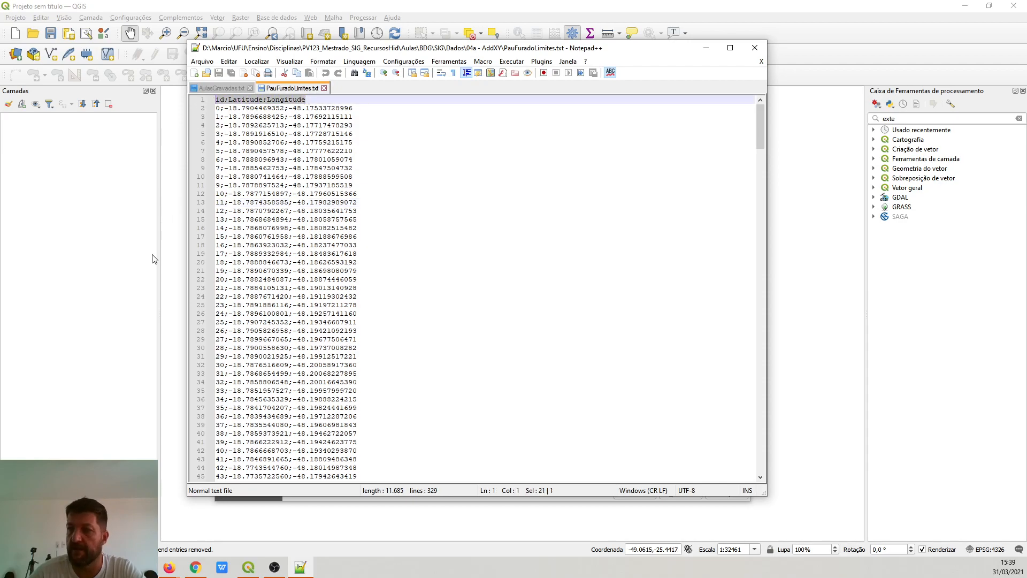
left_click(305, 568)
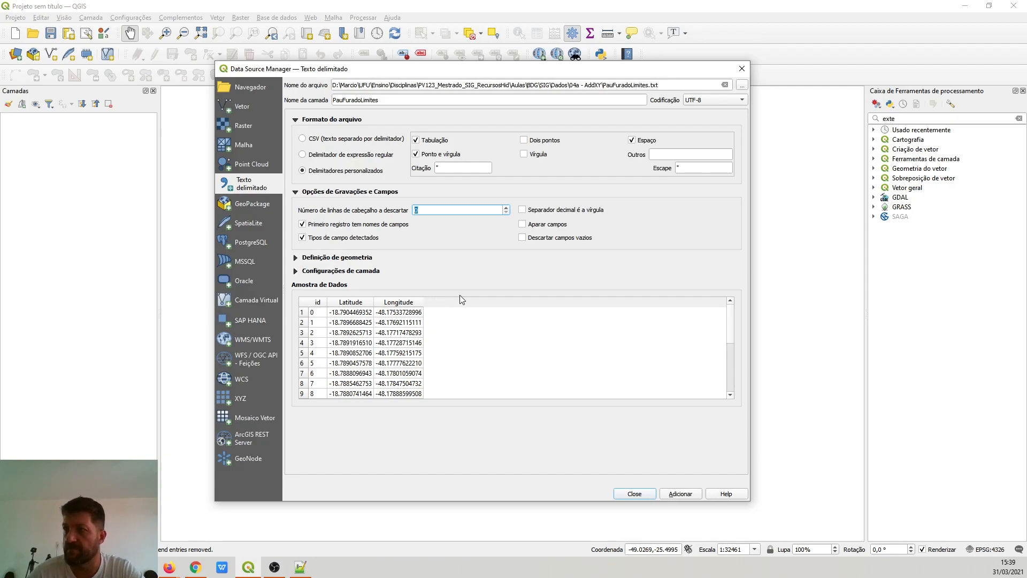
Disable the option that takes field names from the first record and inspect the first row of the data sample.
left_click(303, 224)
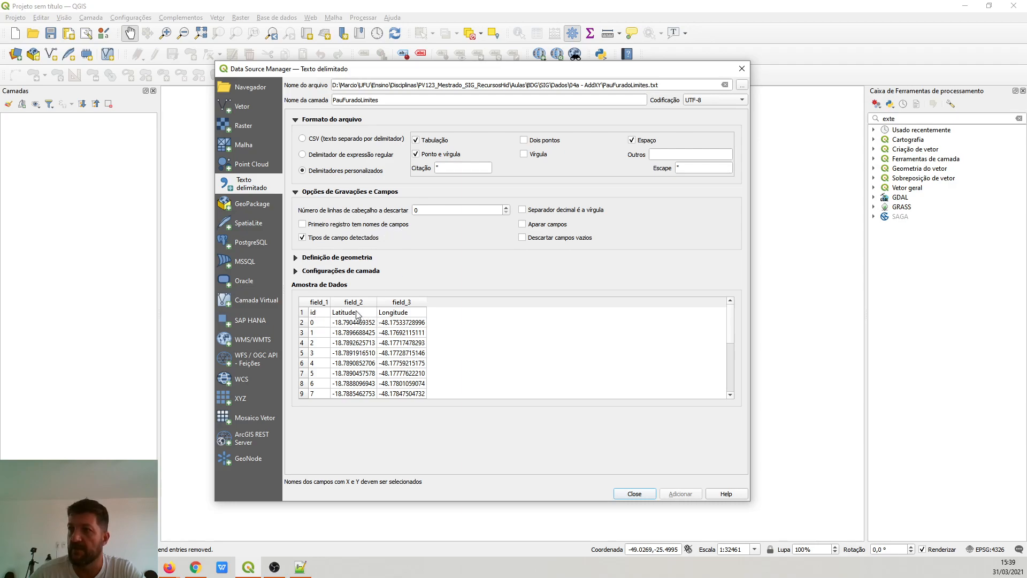
left_click(328, 313)
left_click_drag(330, 314, 397, 316)
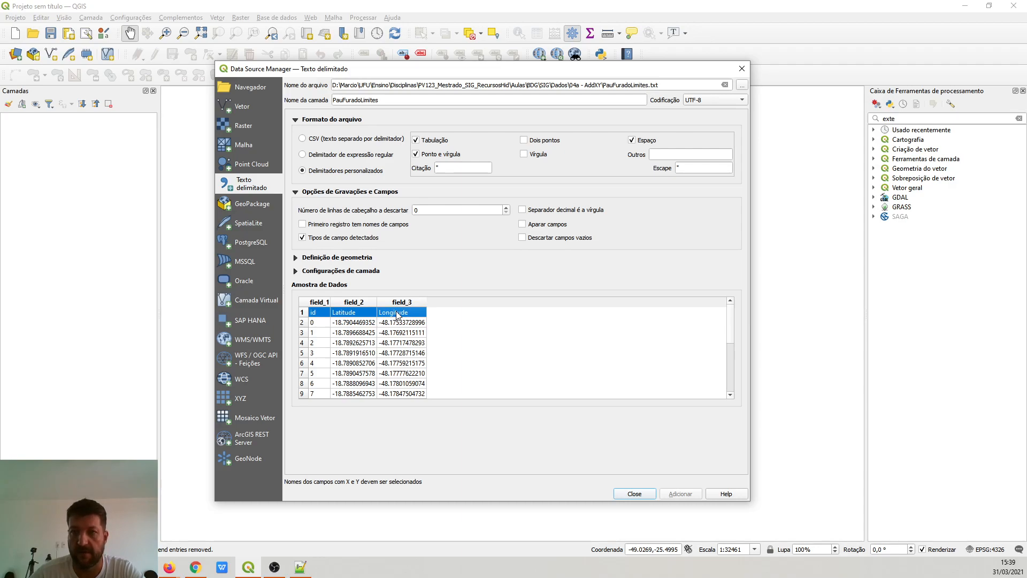
Take the field names from the first record and review the point geometry definition with Longitude as X and Latitude as Y.
left_click(304, 225)
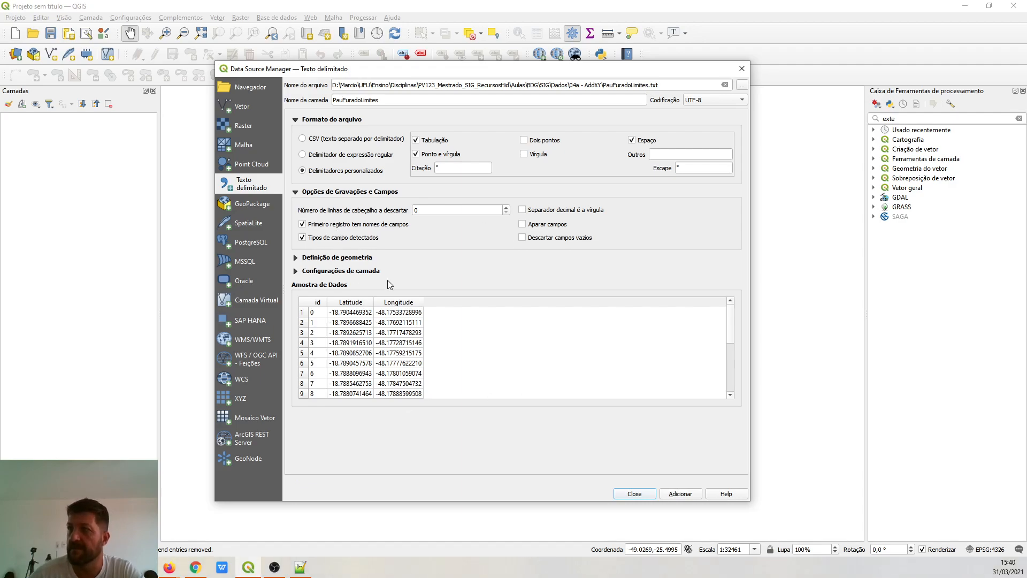
left_click(296, 257)
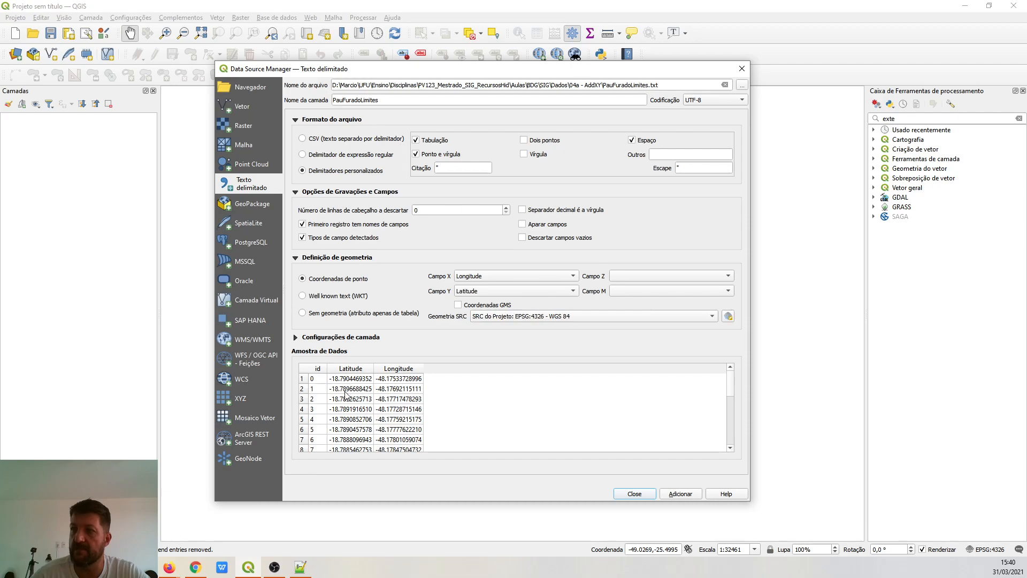
left_click(480, 309)
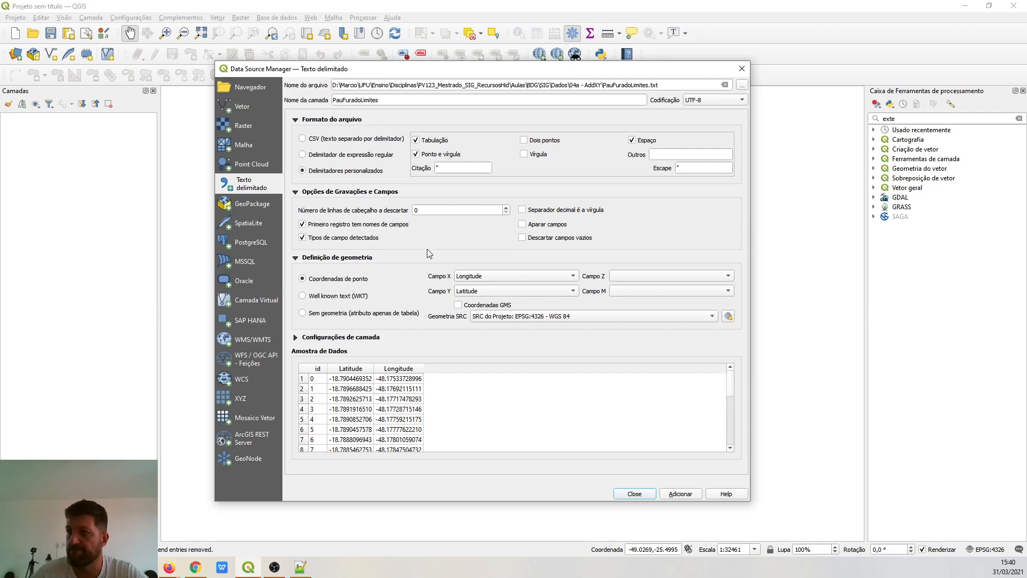
Expand the layer settings, add PauFuradoLimites as a point layer, and close the data source manager.
left_click(325, 336)
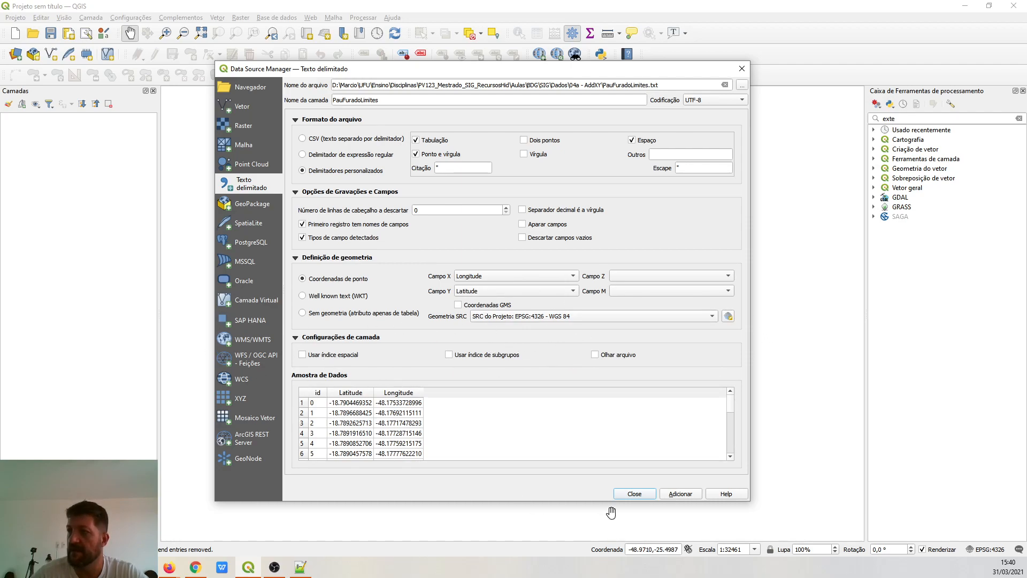
left_click(683, 494)
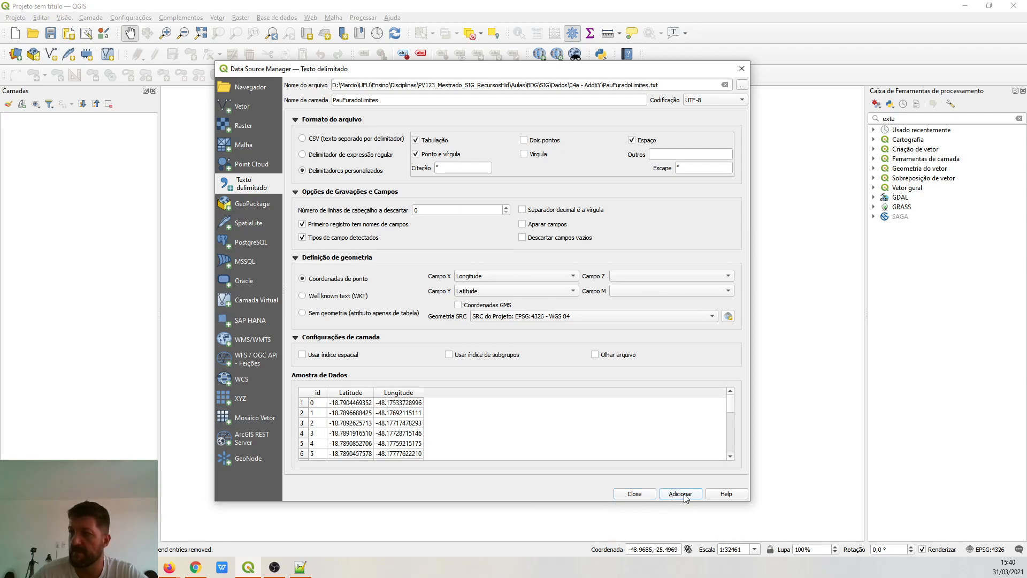
left_click(635, 493)
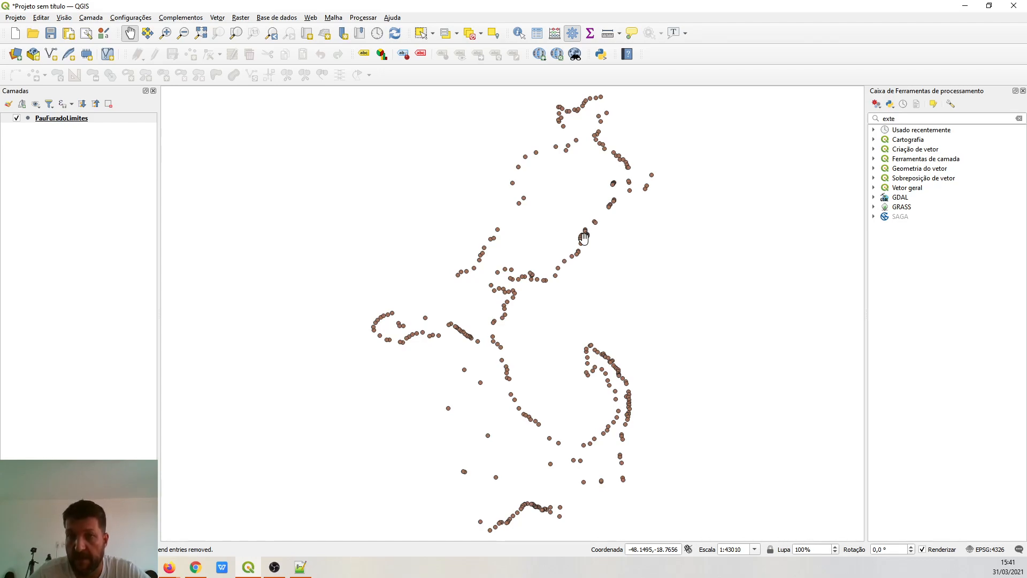
Switch to Chrome to look through the Ministério do Meio Ambiente home page, and return to QGIS.
left_click(194, 570)
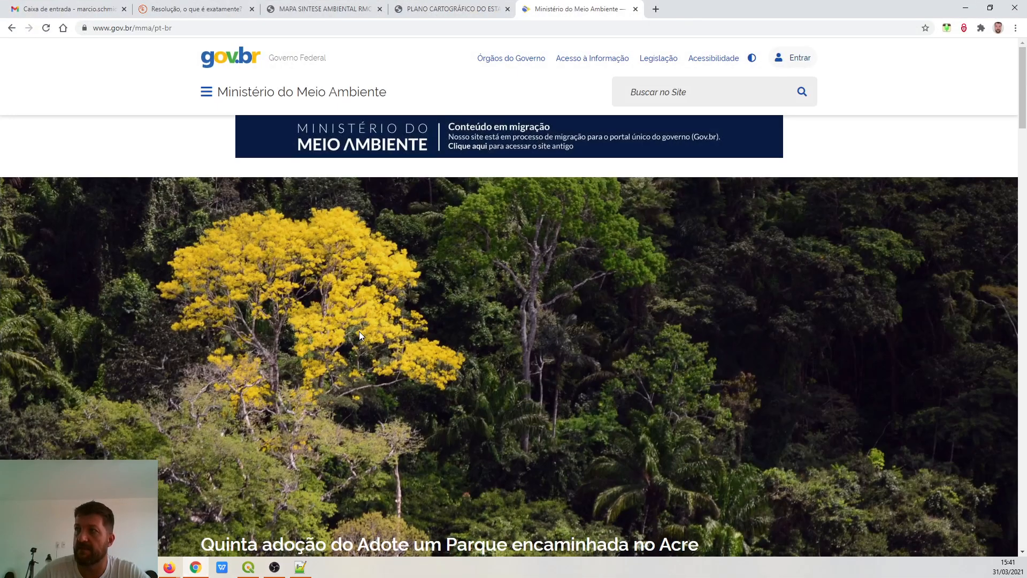
scroll(370, 327, "down", 10)
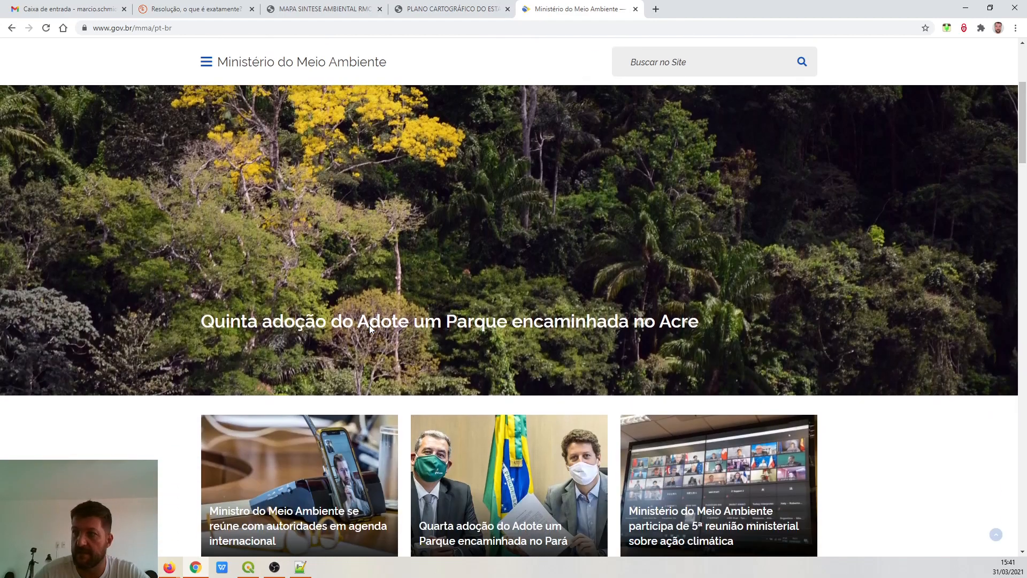
scroll(369, 325, "down", 8)
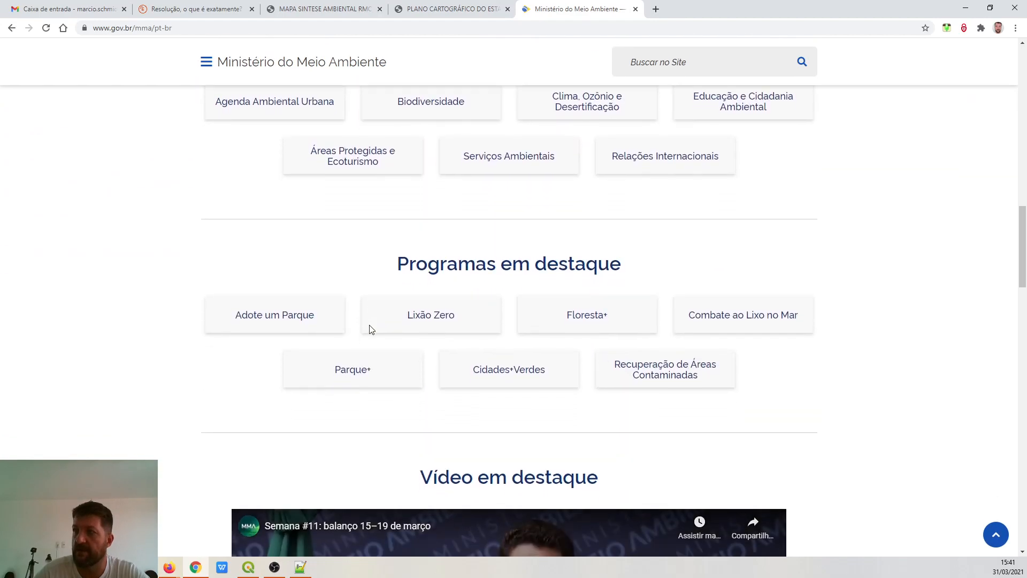
scroll(537, 434, "down", 4)
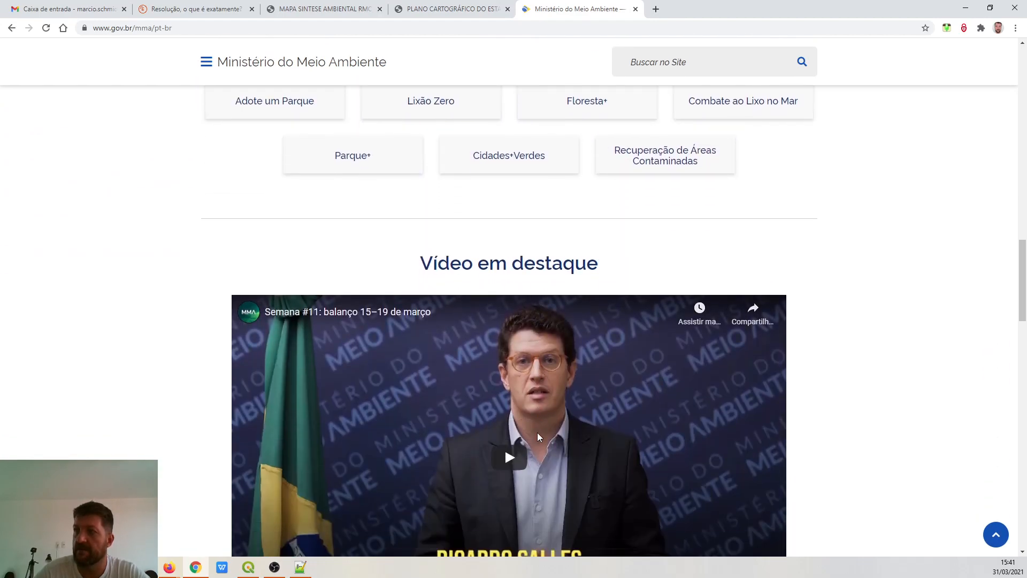
scroll(537, 432, "down", 1)
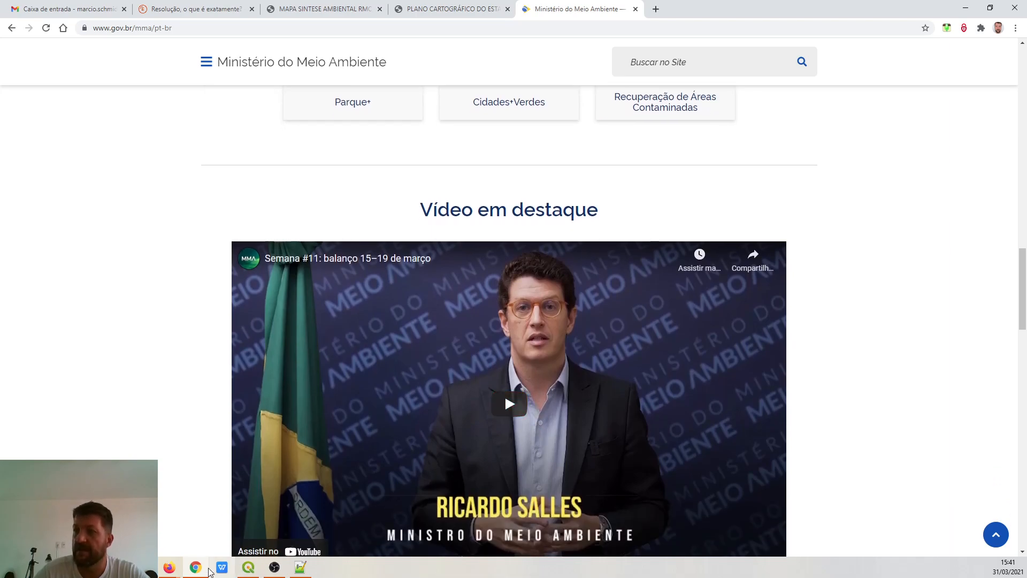
left_click(193, 571)
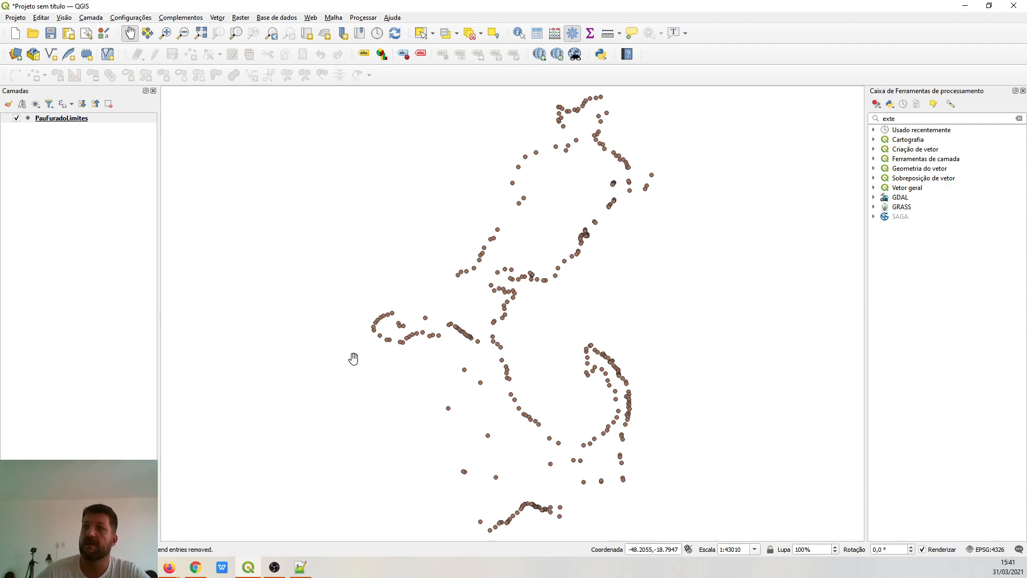
Examine the Latitude and Longitude values in the PauFuradoLimites attribute table and close it.
right_click(65, 118)
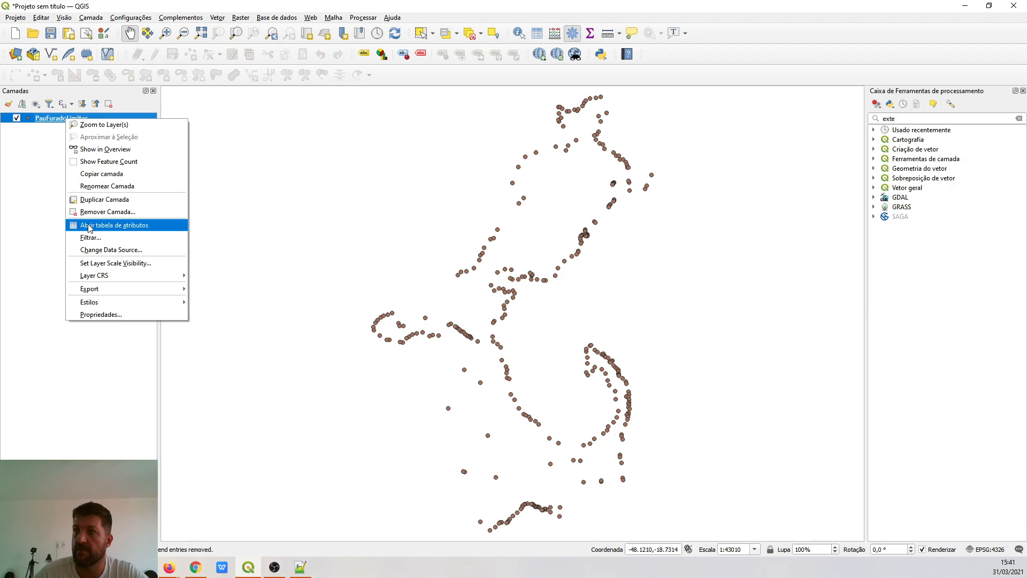
left_click(106, 227)
left_click(279, 172)
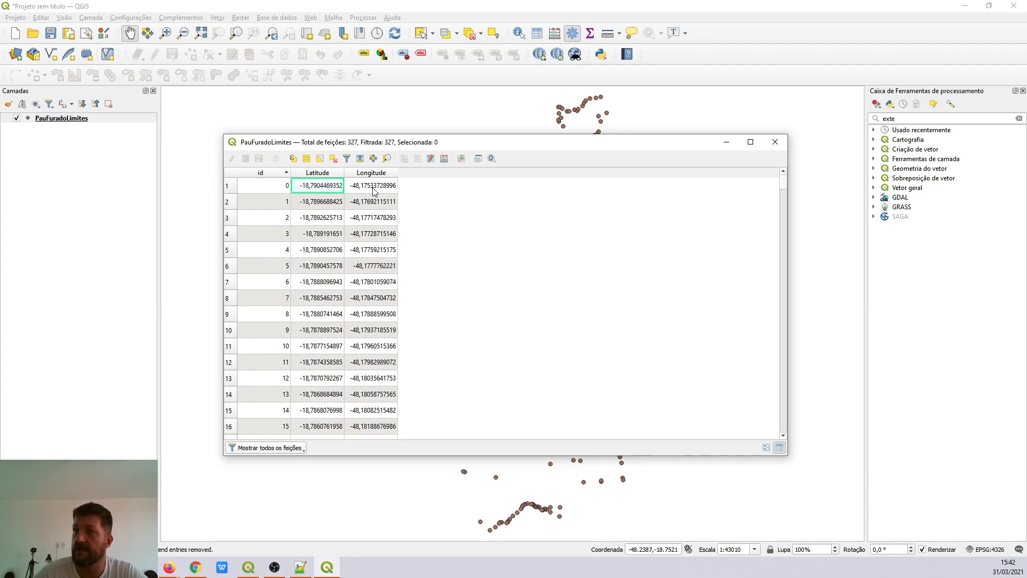
left_click(775, 142)
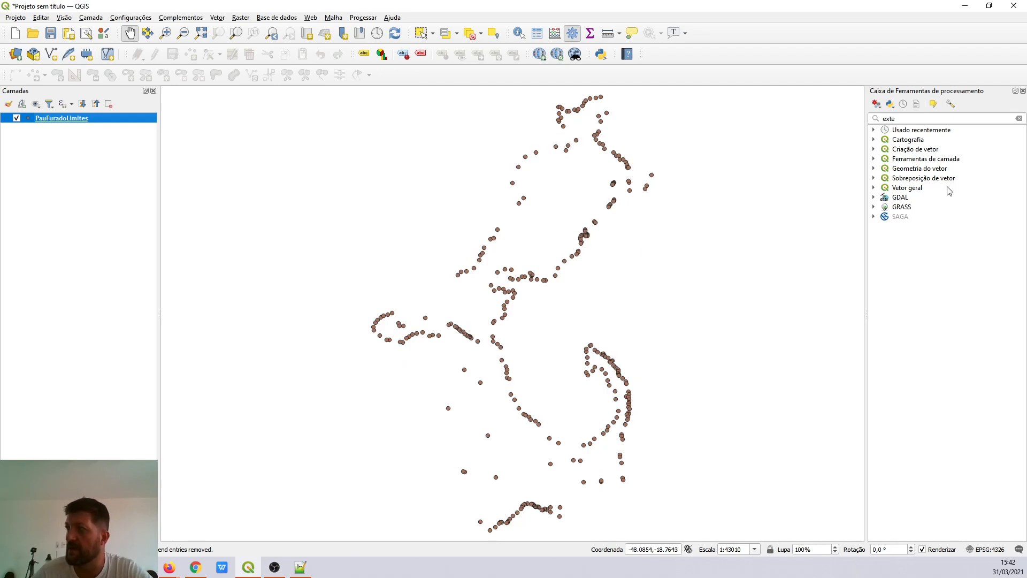
Search the processing toolbox for "pontos para" and open the Pontos para linhas algorithm.
left_click(874, 118)
key("BackSpace")
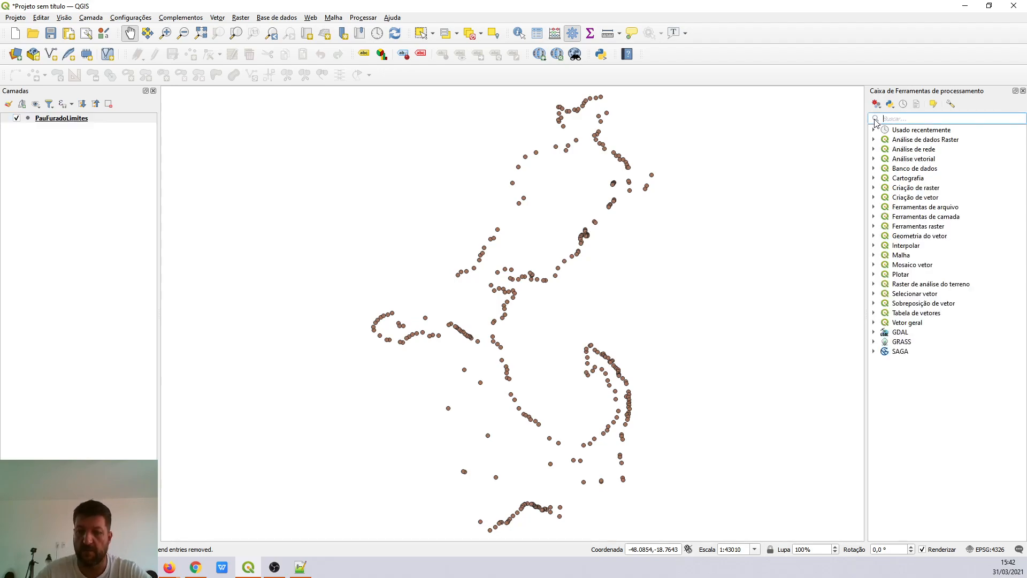
type("ponto")
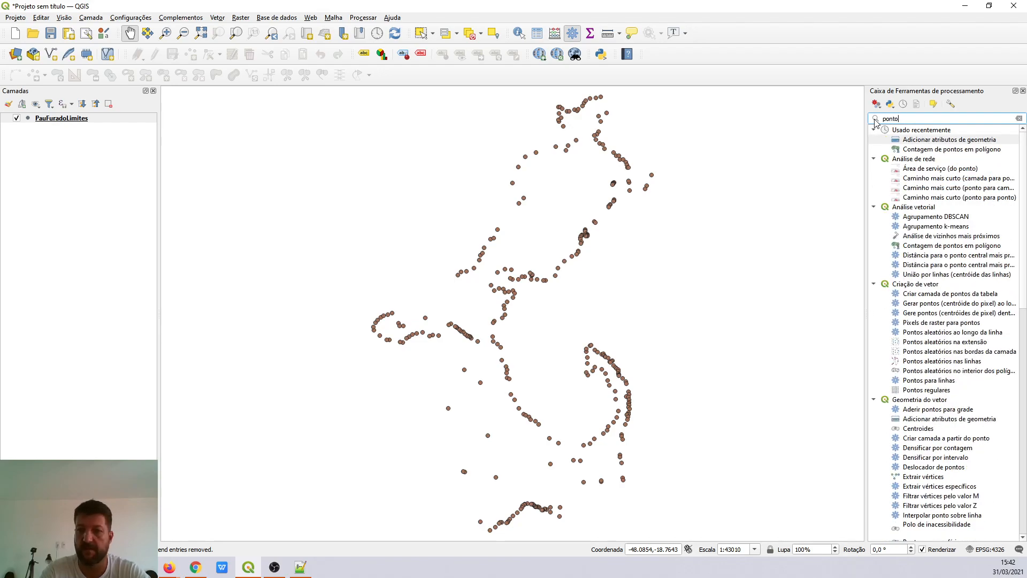
type("s para")
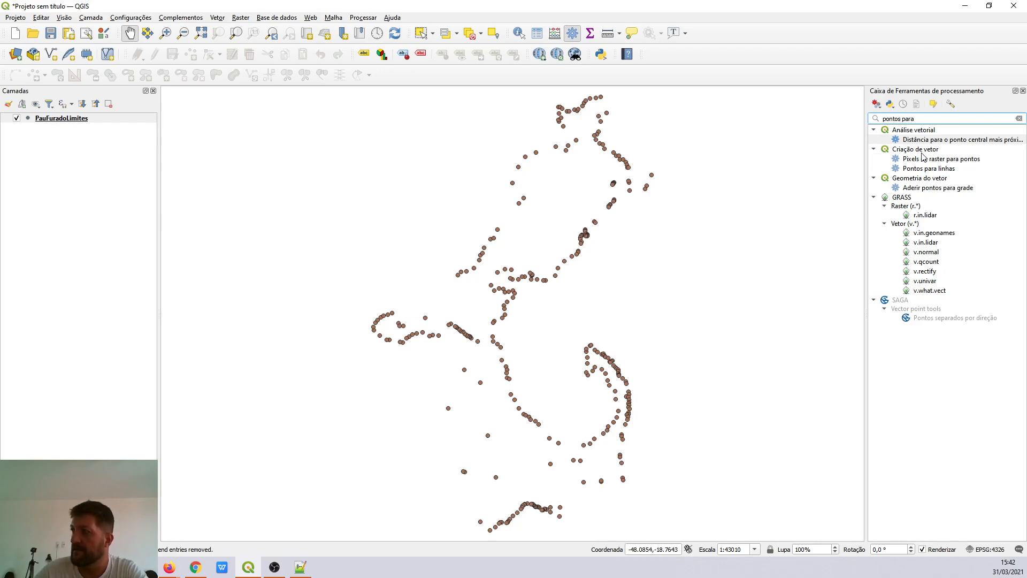
left_click(904, 151)
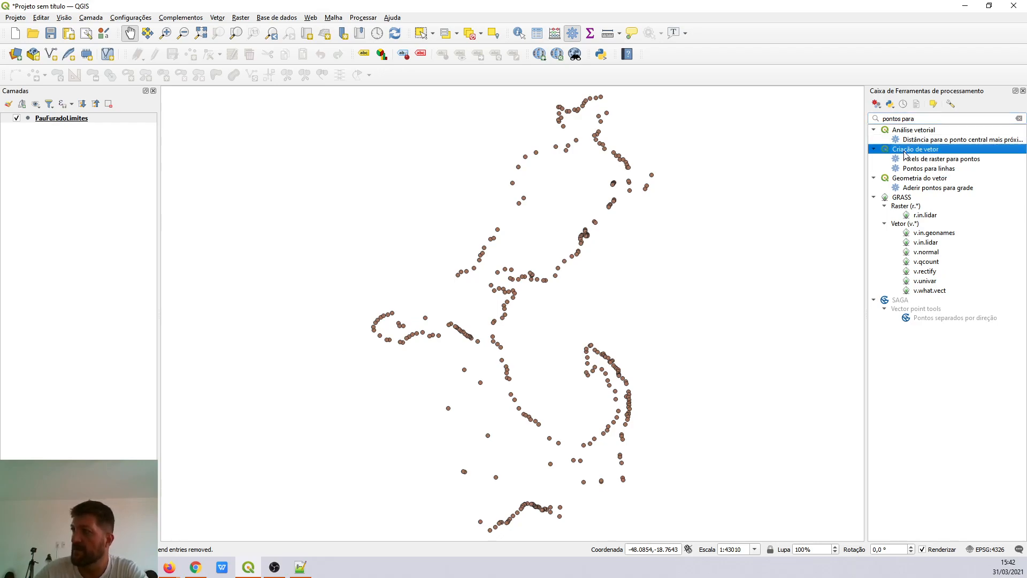
left_click(937, 169)
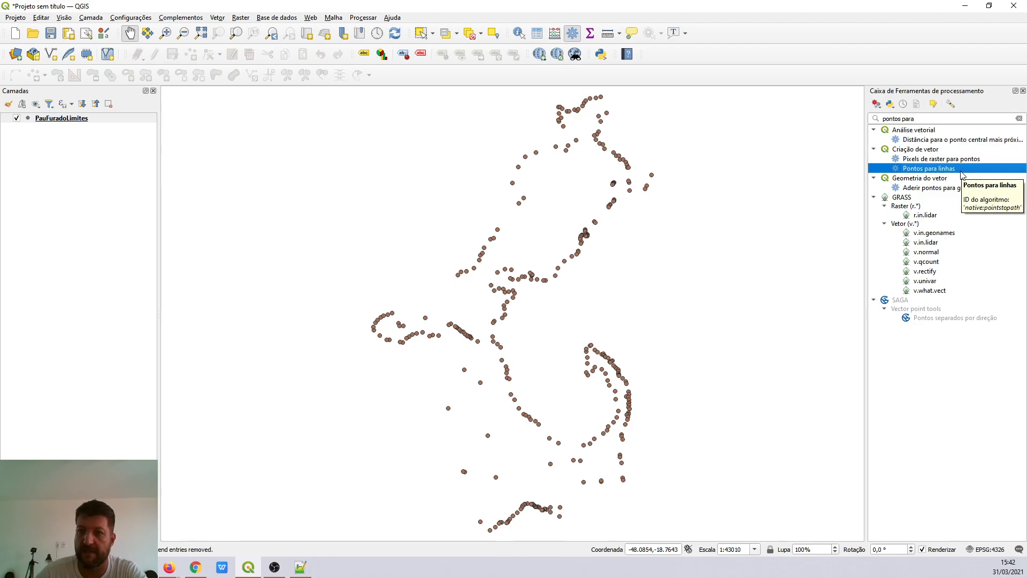
double_click(961, 170)
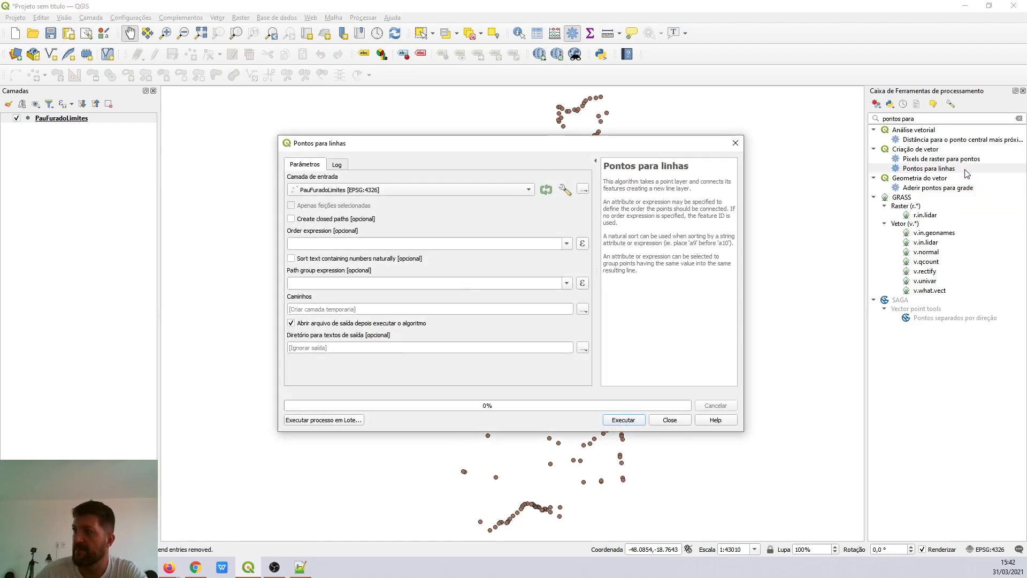
Set the order expression for connecting the PauFuradoLimites points to the id field.
left_click_drag(478, 144, 418, 131)
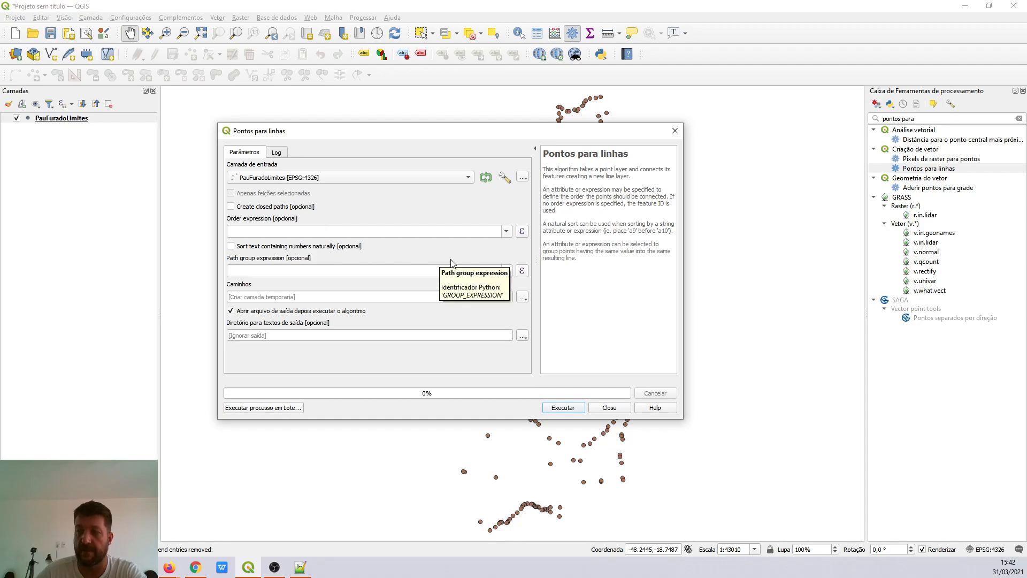
left_click_drag(508, 131, 556, 301)
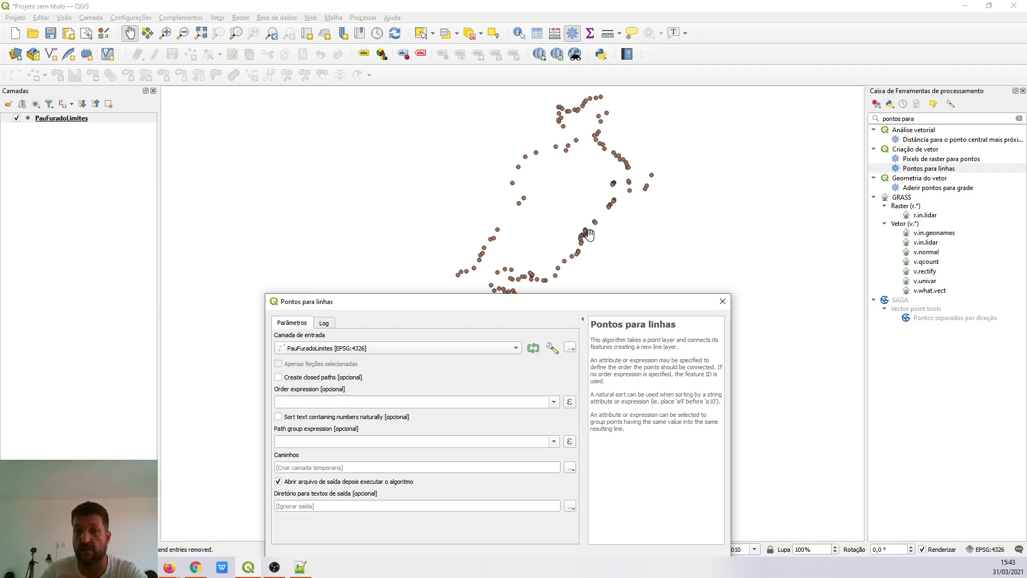
left_click_drag(460, 306, 437, 165)
left_click(531, 259)
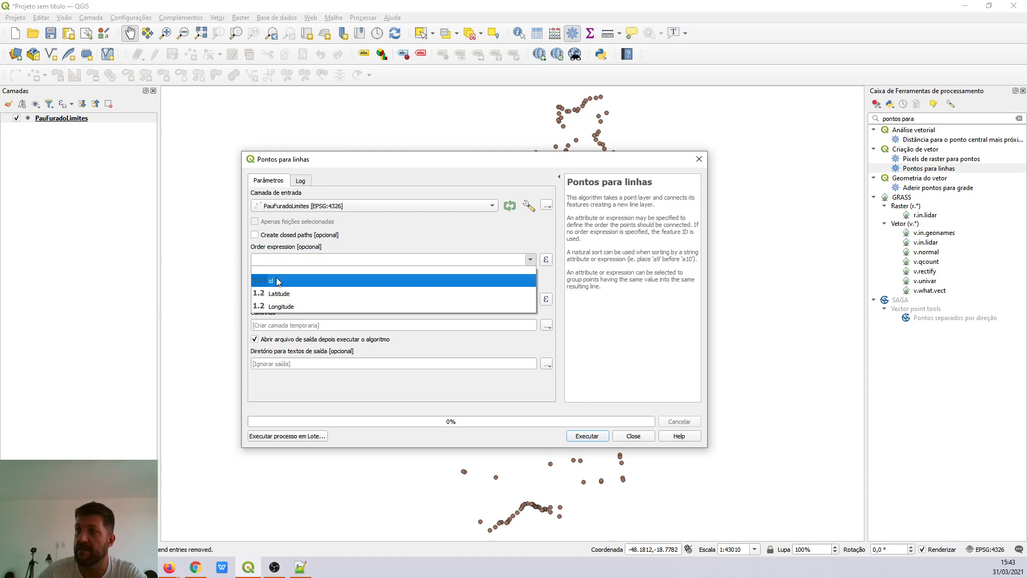
left_click(278, 281)
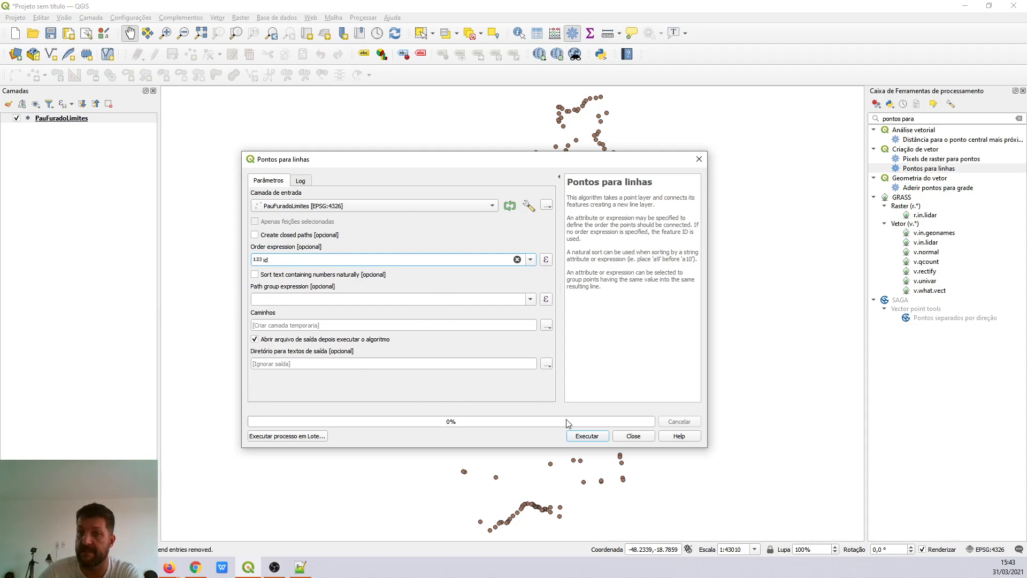
Run Pontos para linhas with a temporary output layer and close the dialog.
left_click(310, 324)
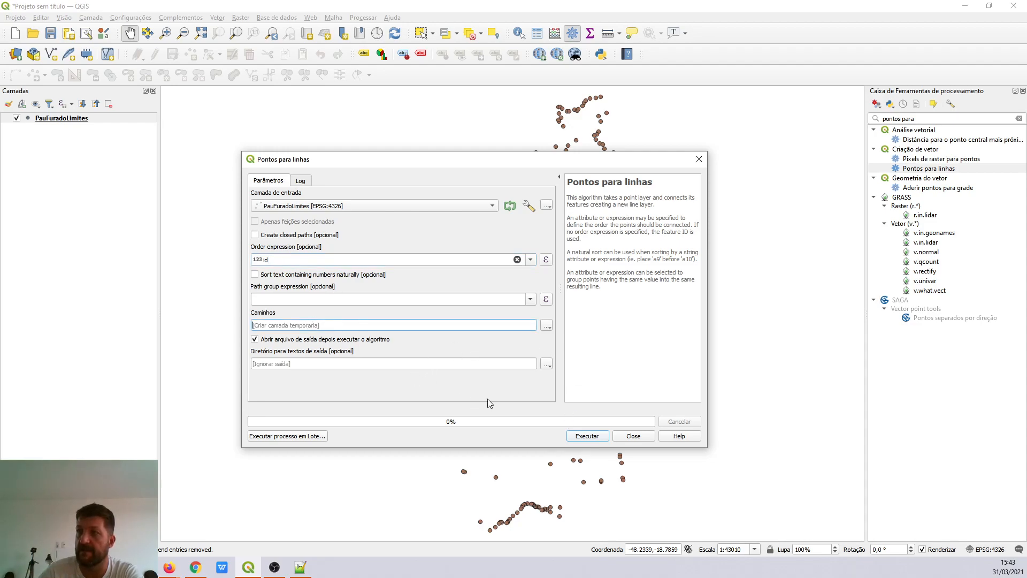
left_click(600, 437)
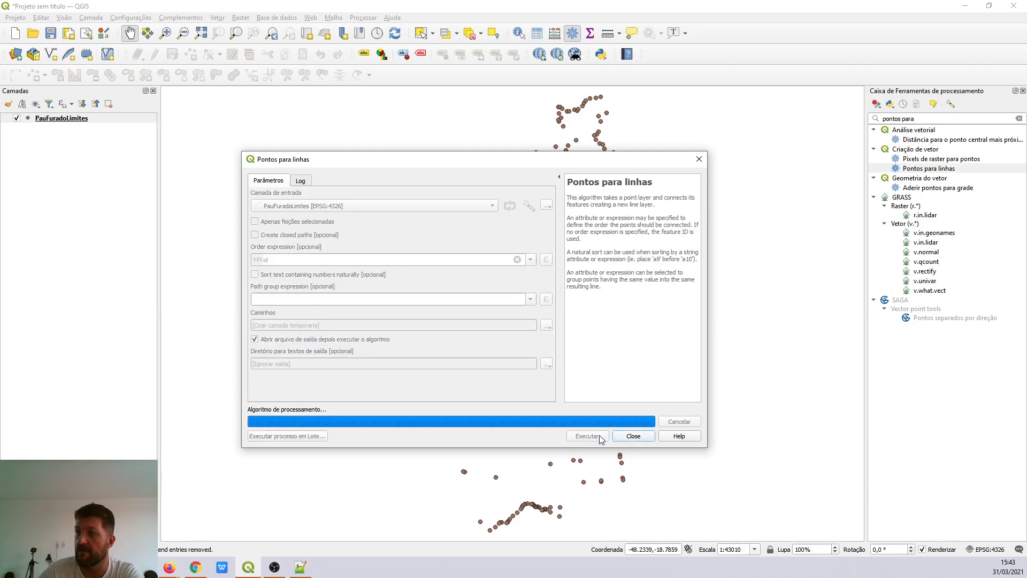
left_click(618, 438)
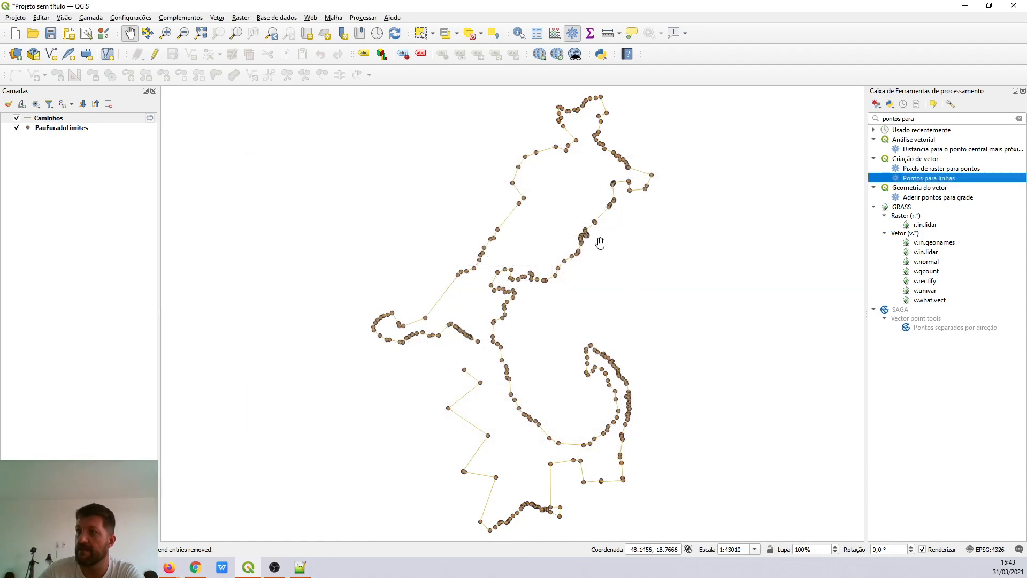
Examine how the Caminhos line connects the boundary points, including the open gap on the western side.
scroll(507, 219, "up", 2)
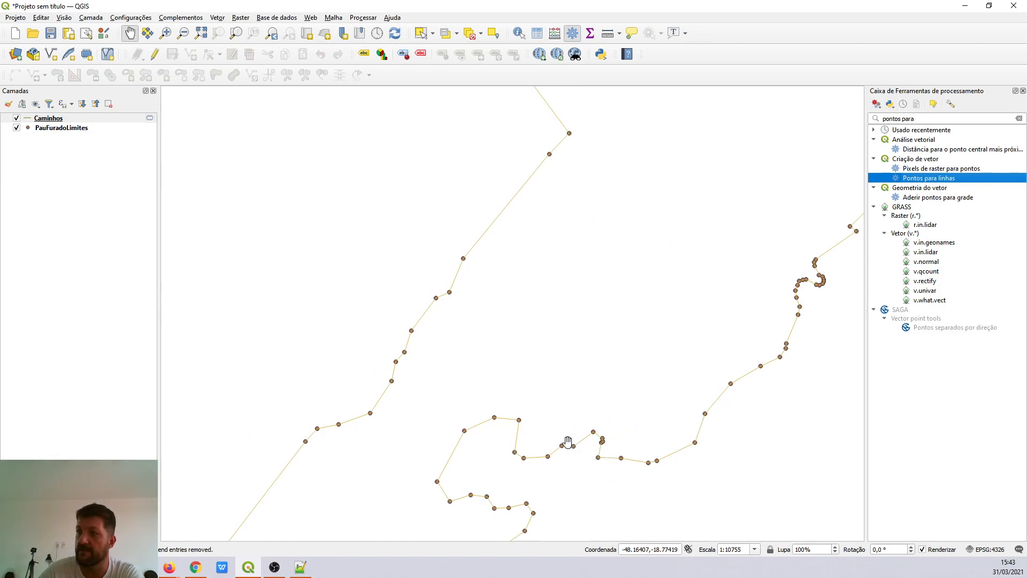
left_click_drag(465, 458, 407, 271)
left_click_drag(434, 441, 569, 206)
left_click_drag(493, 328, 526, 233)
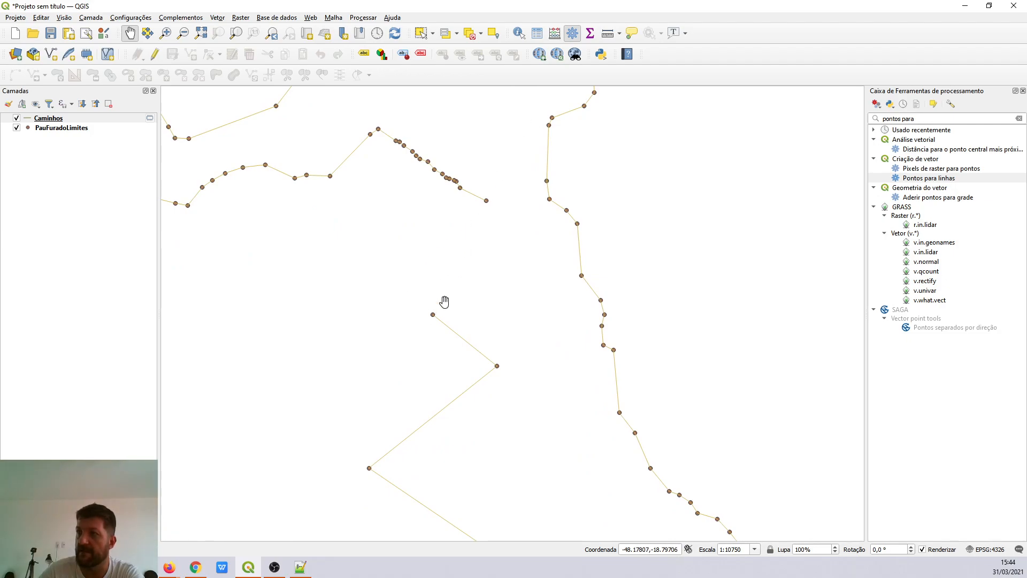
left_click_drag(382, 222, 544, 351)
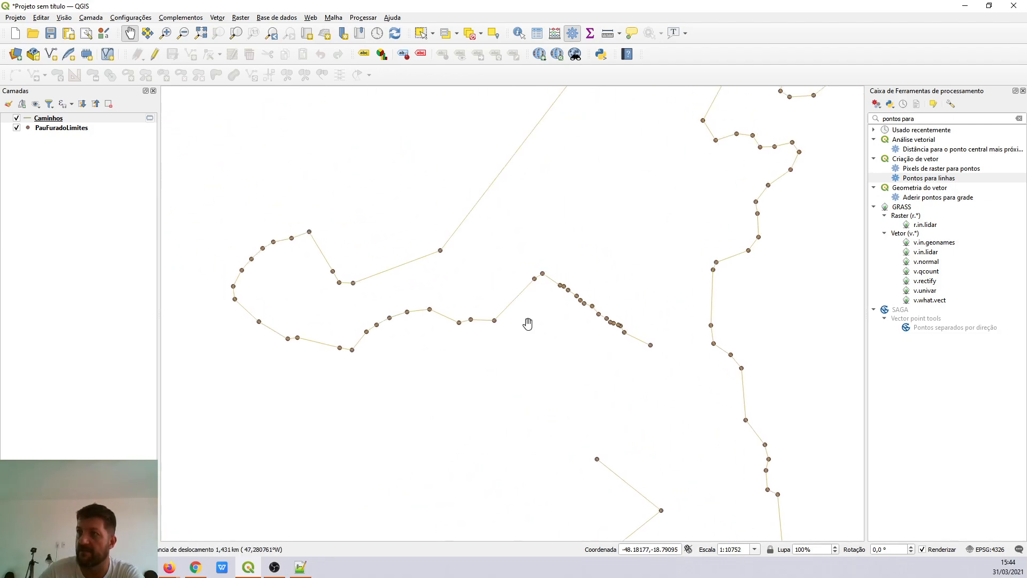
left_click_drag(538, 216, 385, 337)
scroll(538, 211, "down", 1)
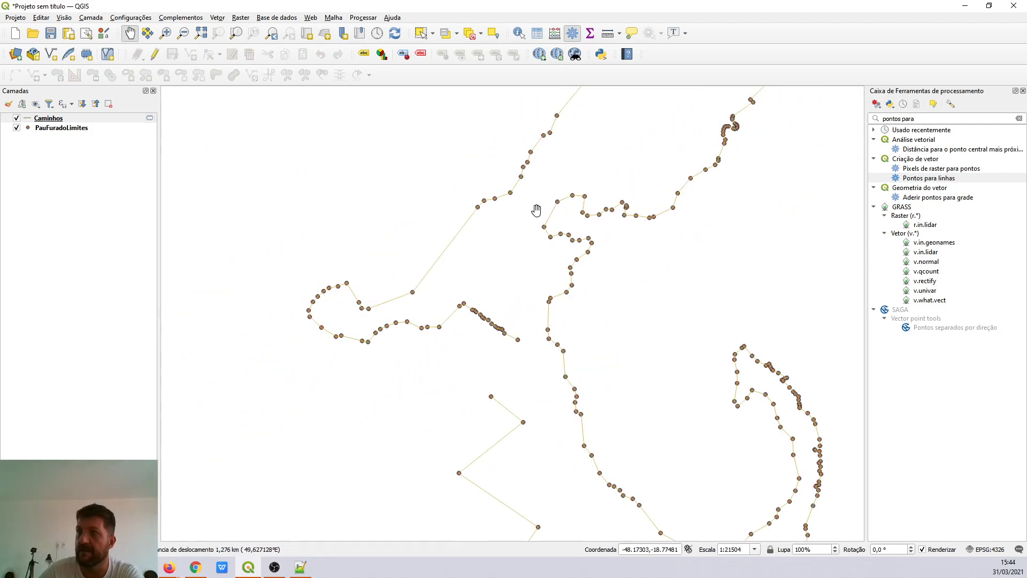
left_click_drag(365, 195, 389, 249)
scroll(319, 242, "down", 1)
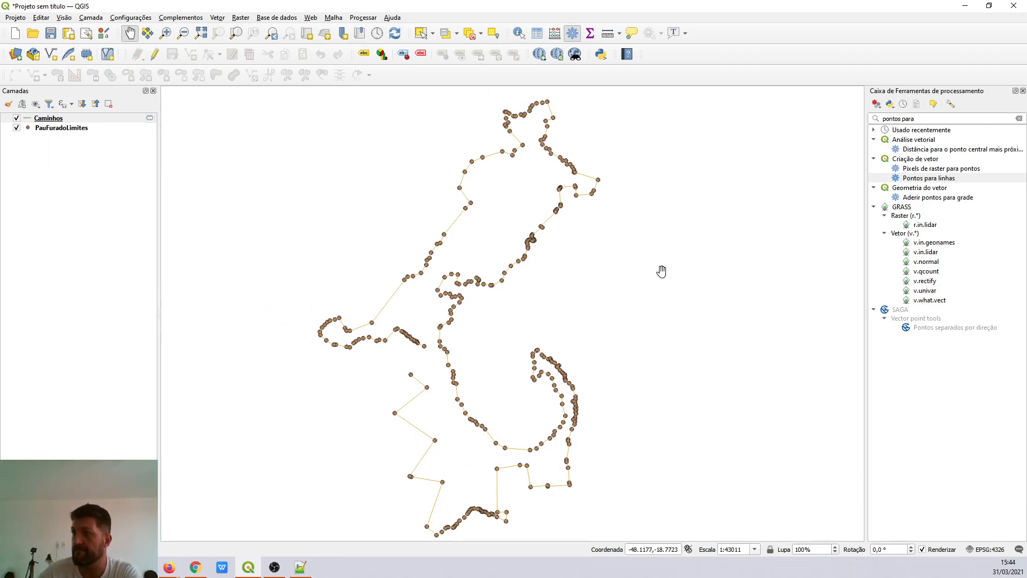
Search the processing toolbox for "linhas para" and open the Linhas para polígonos algorithm.
left_click_drag(916, 118, 828, 119)
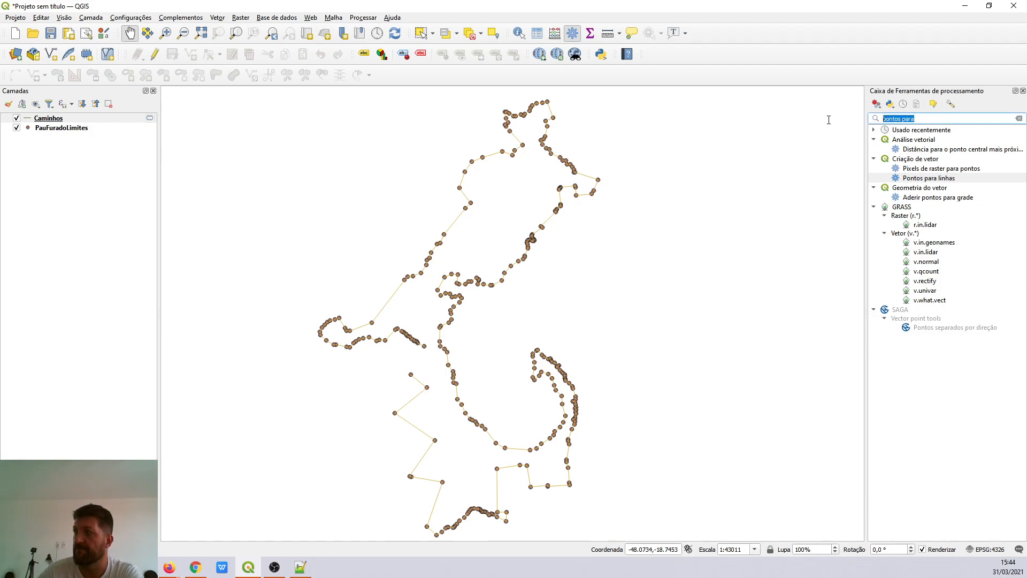
key("BackSpace")
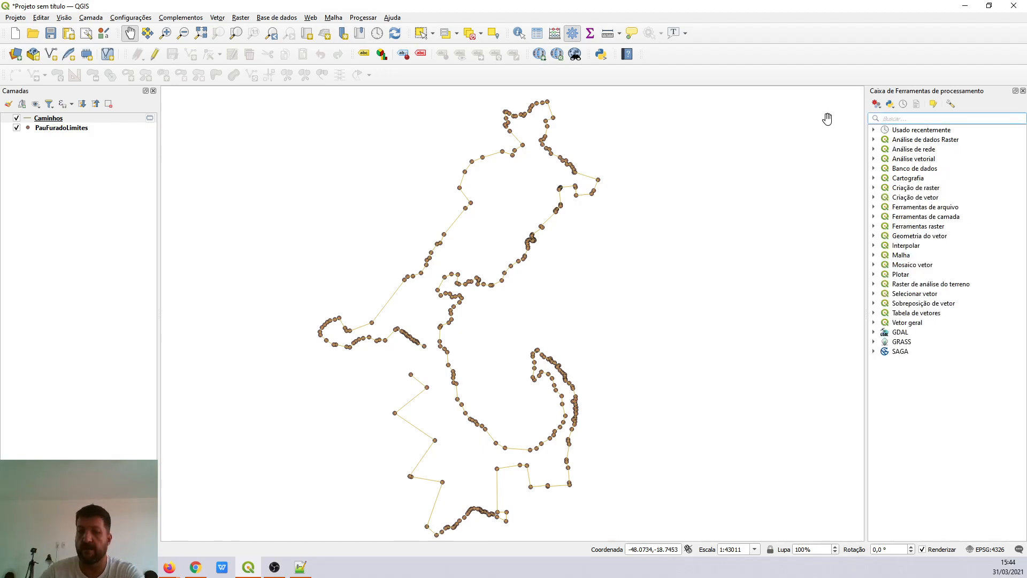
type("li")
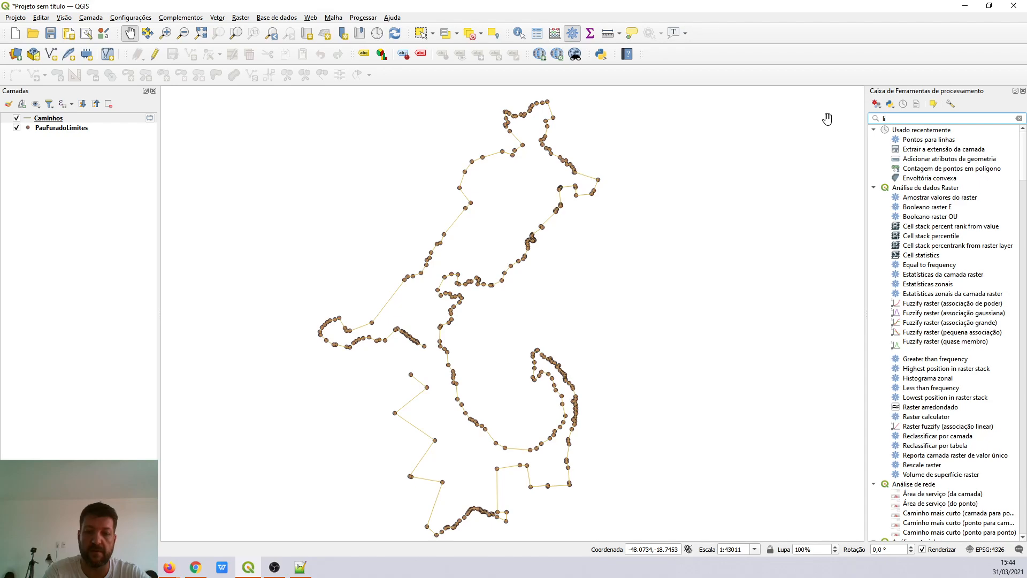
type("nh")
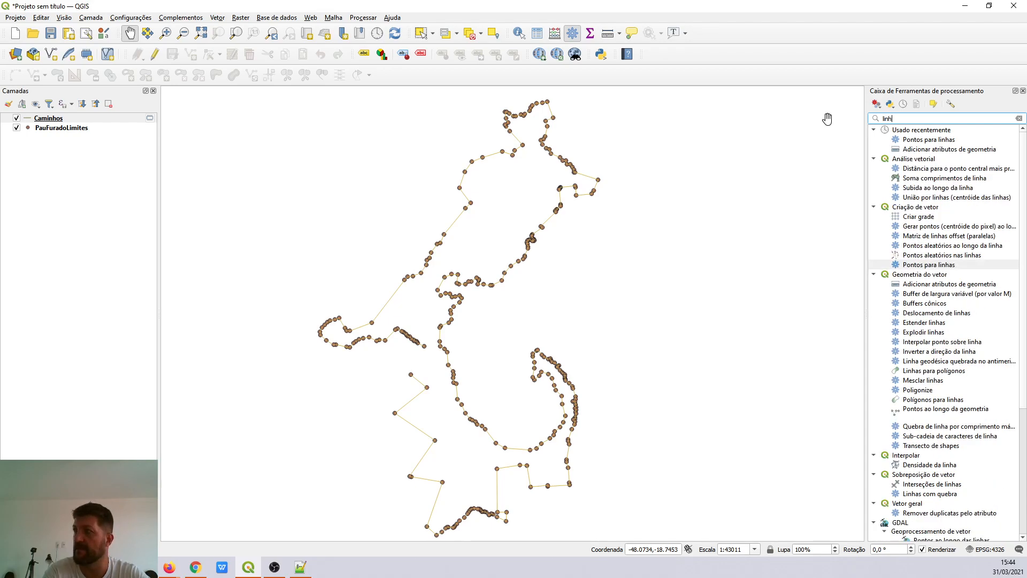
type("as oar")
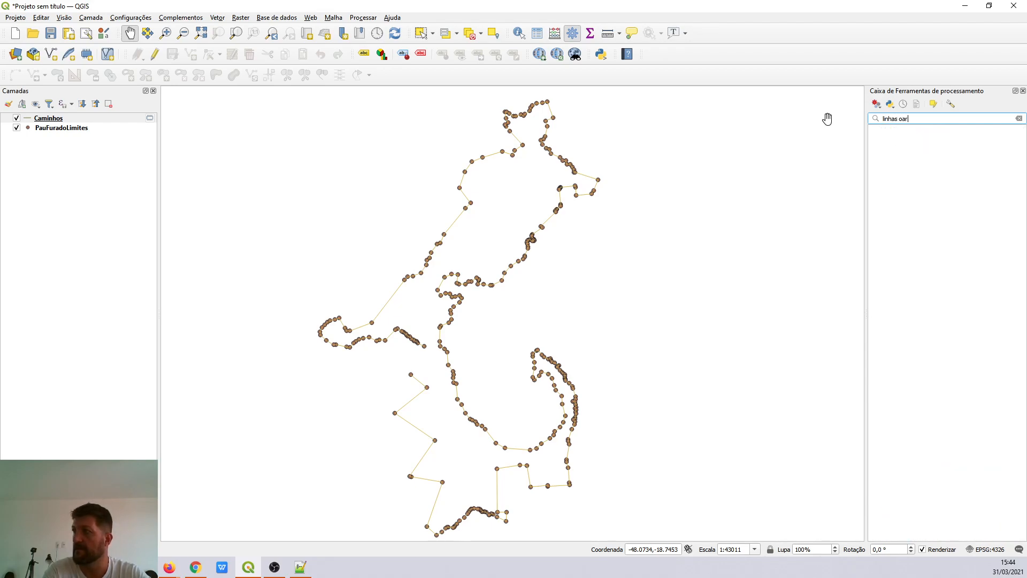
key("BackSpace")
key("BackSpace")
key("BackSpace")
type("para")
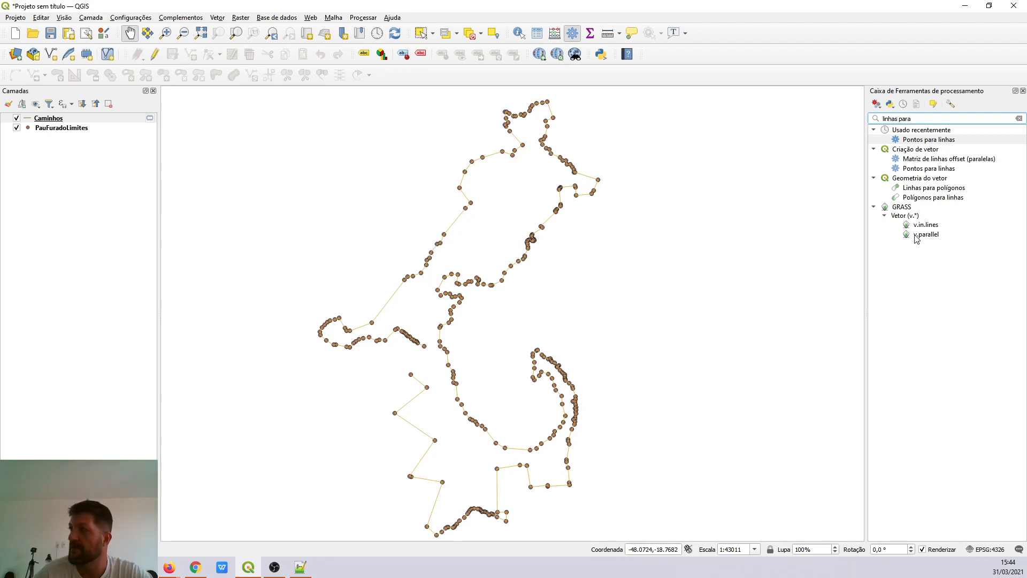
double_click(943, 189)
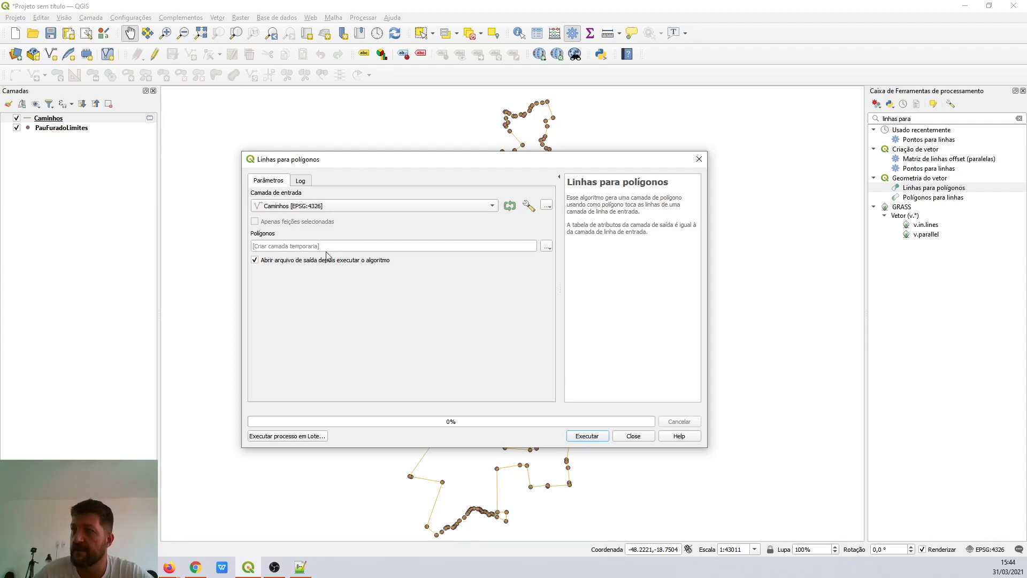
Run Linhas para polígonos on the Caminhos layer with a temporary output, close the dialog, and inspect the polygon's western edge.
left_click(588, 436)
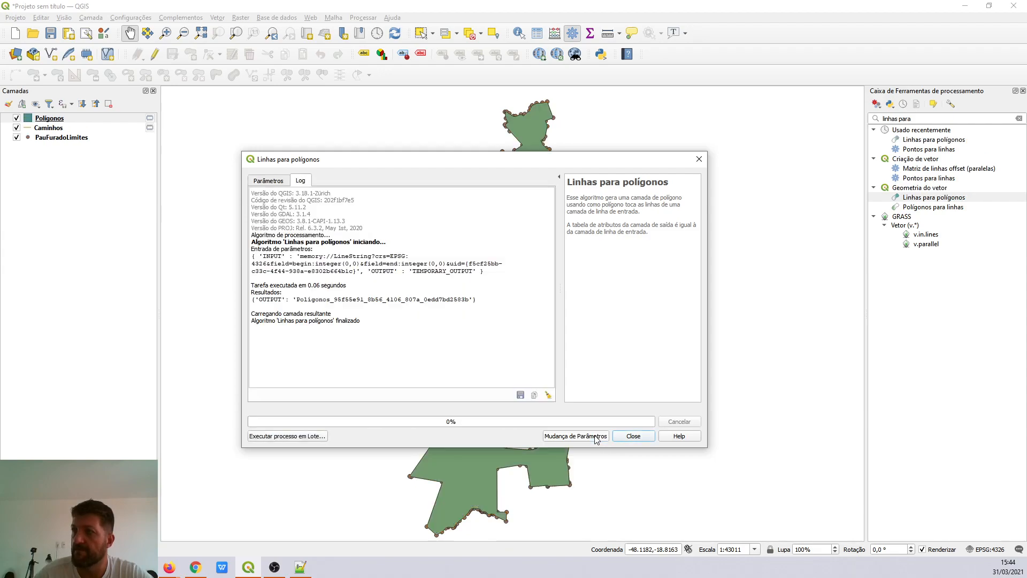
left_click(636, 437)
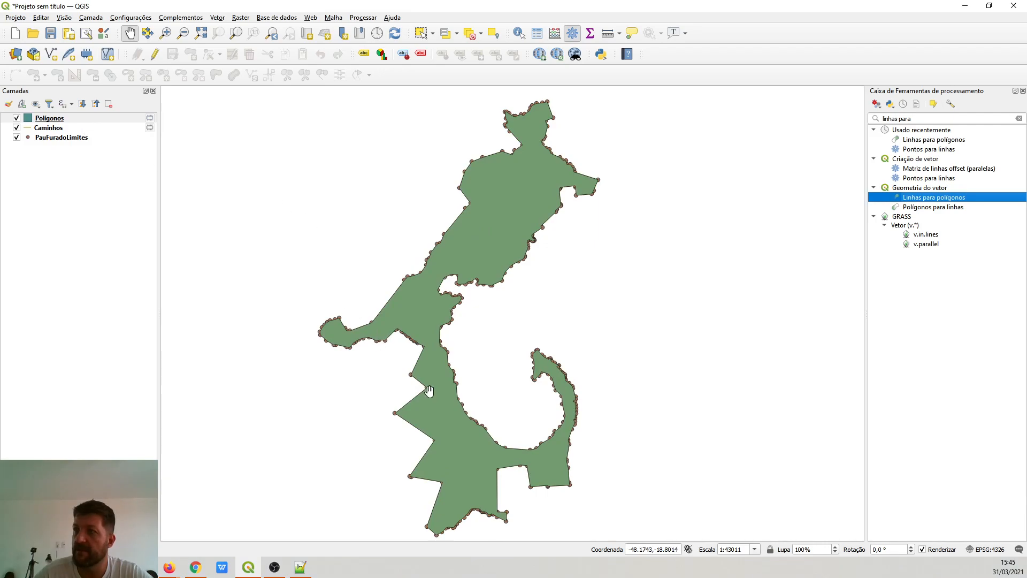
scroll(429, 391, "up", 2)
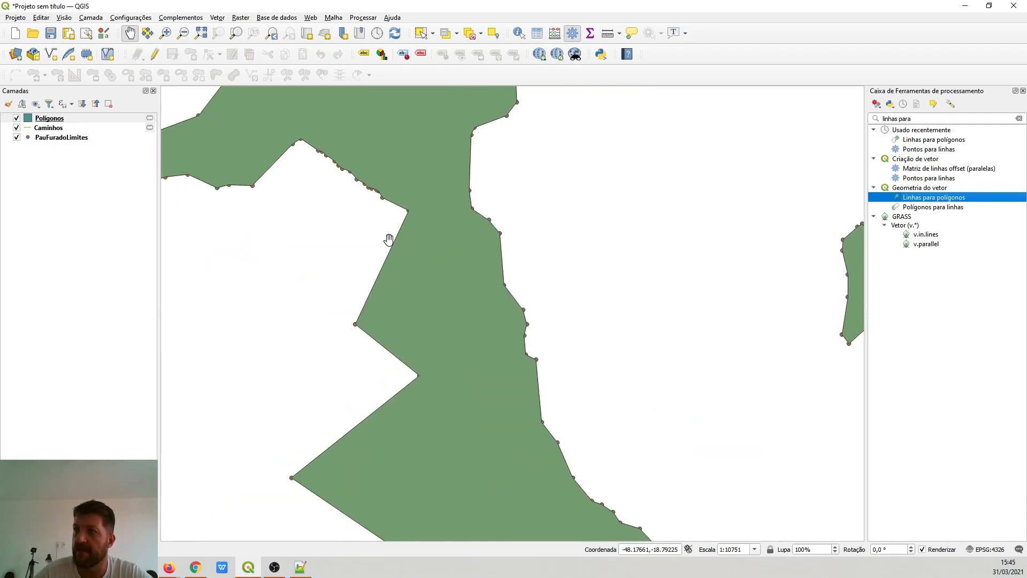
scroll(401, 244, "down", 1)
scroll(455, 337, "down", 1)
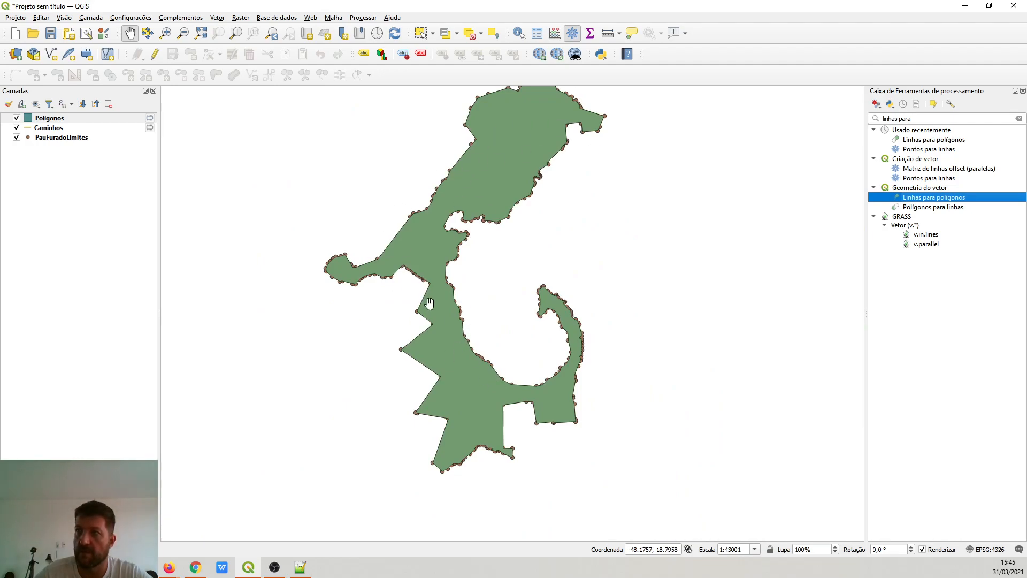
Set up an export of the Polígonos layer as a GeoPackage file named Parque_pau_furado in the 04a - AddXY folder.
right_click(85, 121)
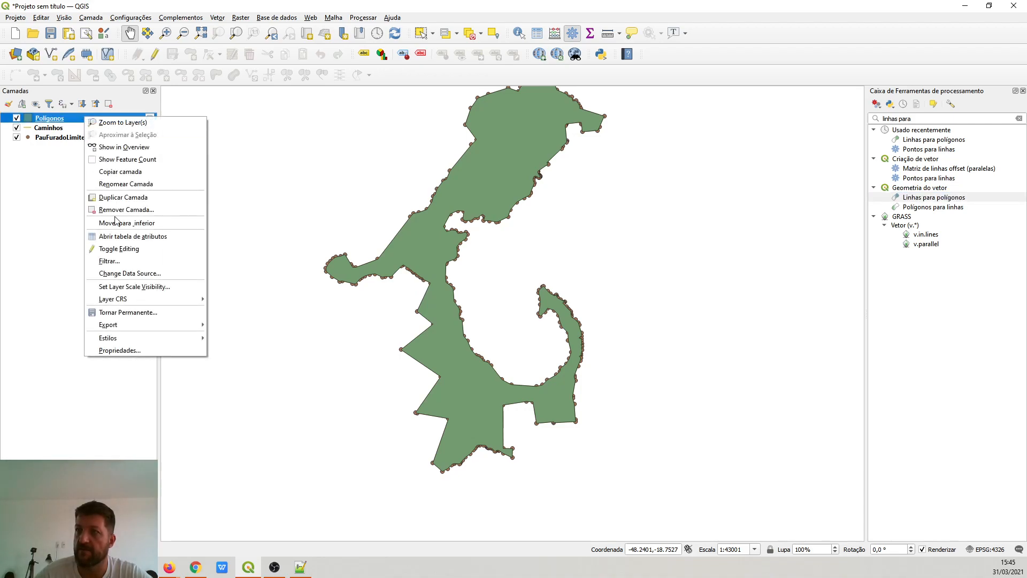
mouse_move(142, 324)
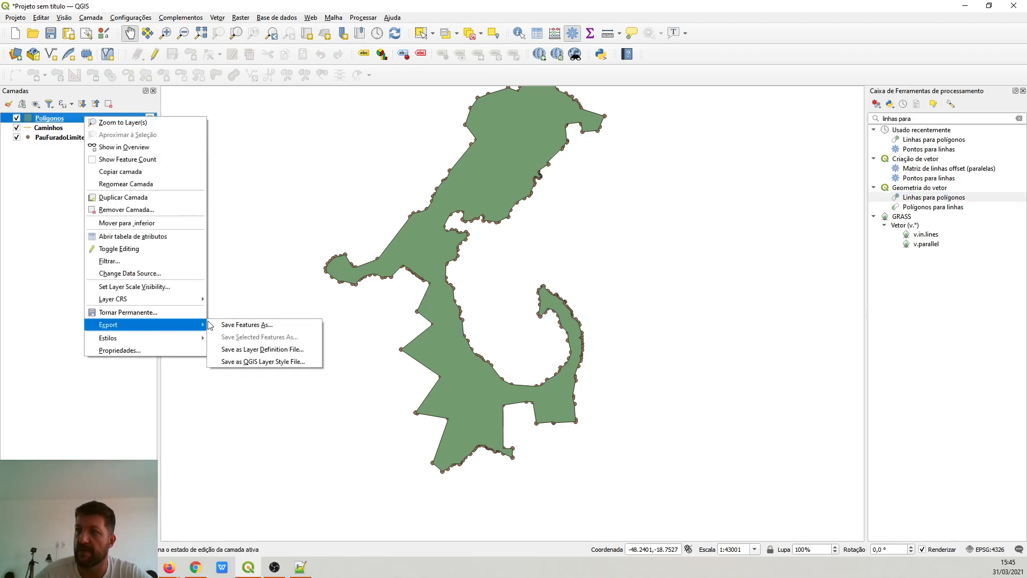
left_click(262, 324)
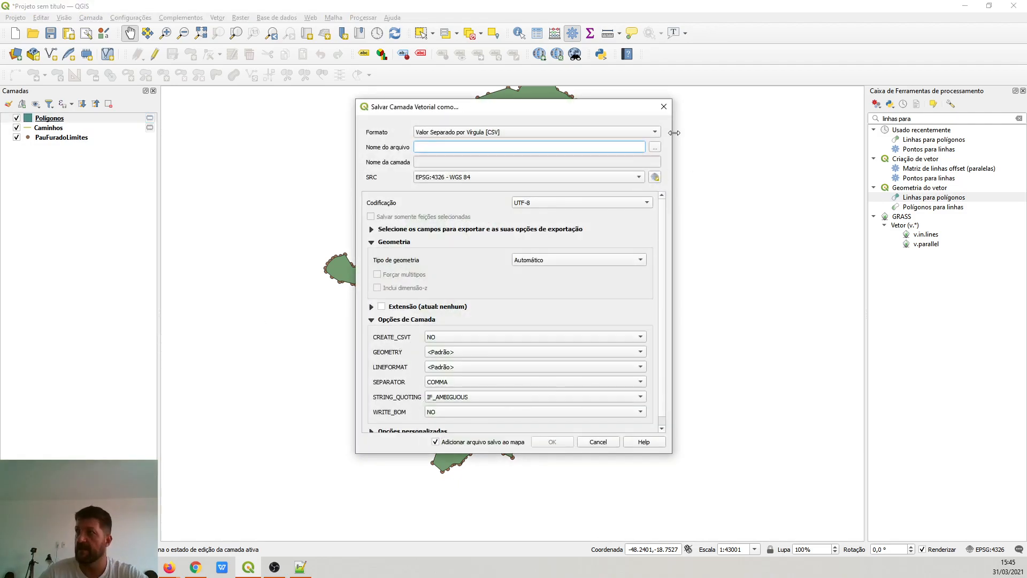
left_click(654, 132)
left_click(530, 5)
left_click(656, 147)
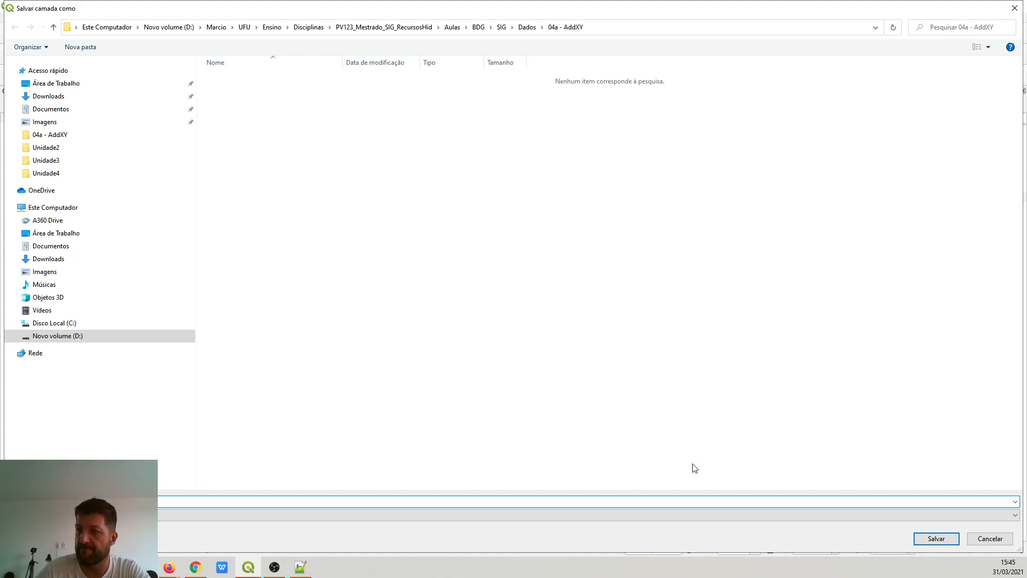
left_click(925, 539)
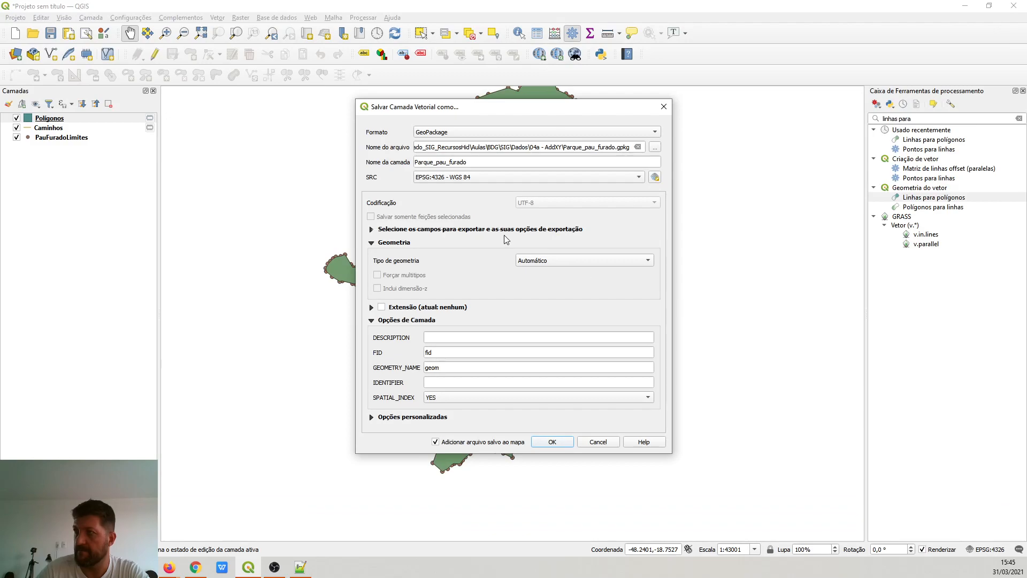
Name the exported layer "limites" and save it in EPSG:4326 - WGS 84, adding it to the map.
left_click_drag(477, 163, 382, 168)
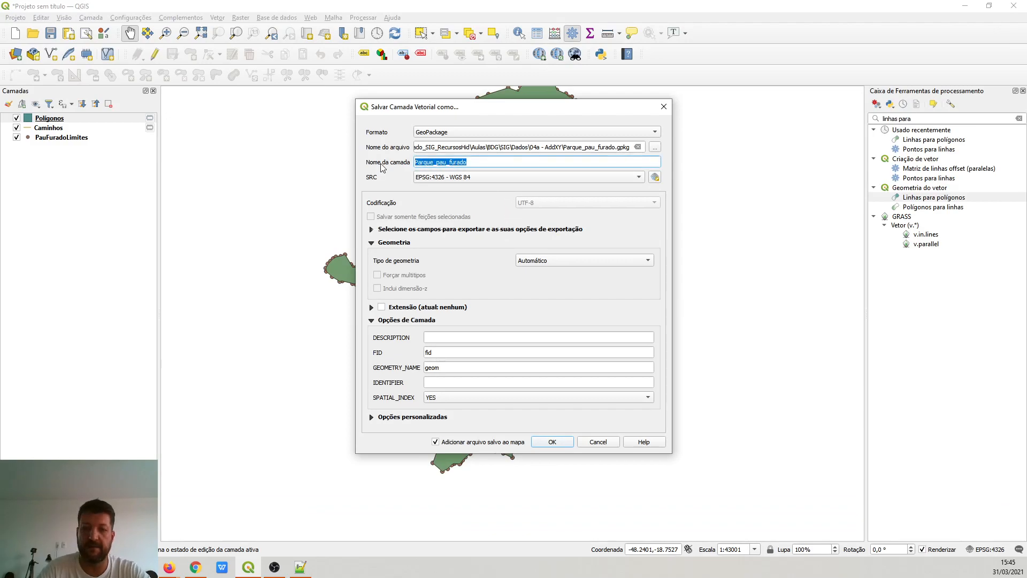
type("limites")
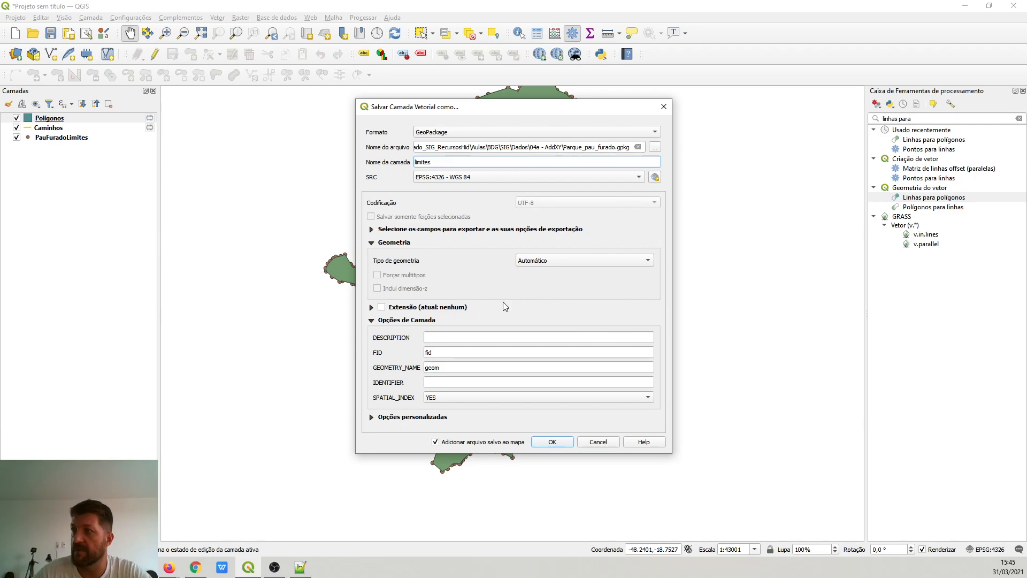
left_click(556, 439)
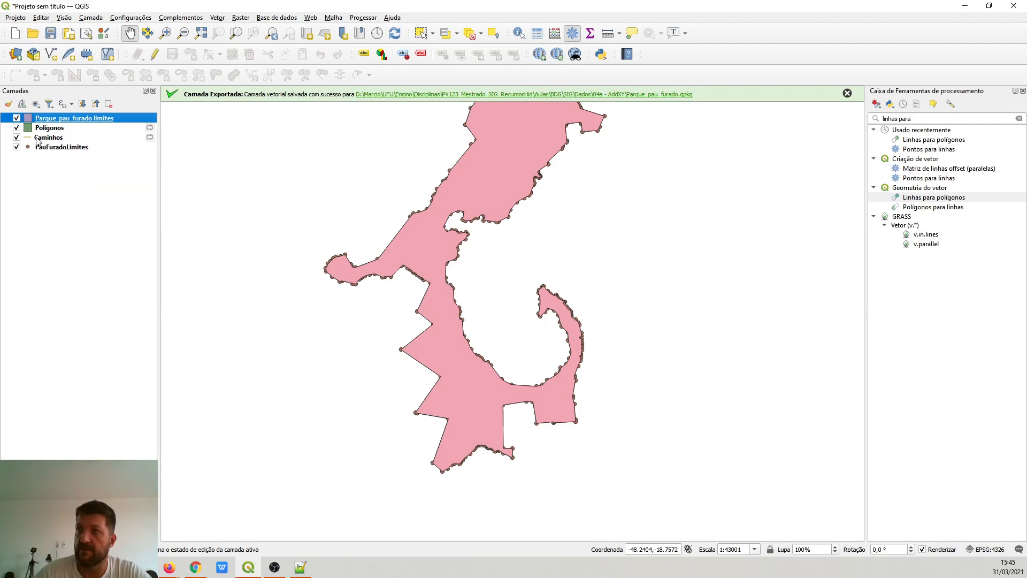
Remove the Polígonos, Caminhos and PauFuradoLimites layers from the project and dismiss the export message.
left_click(51, 131)
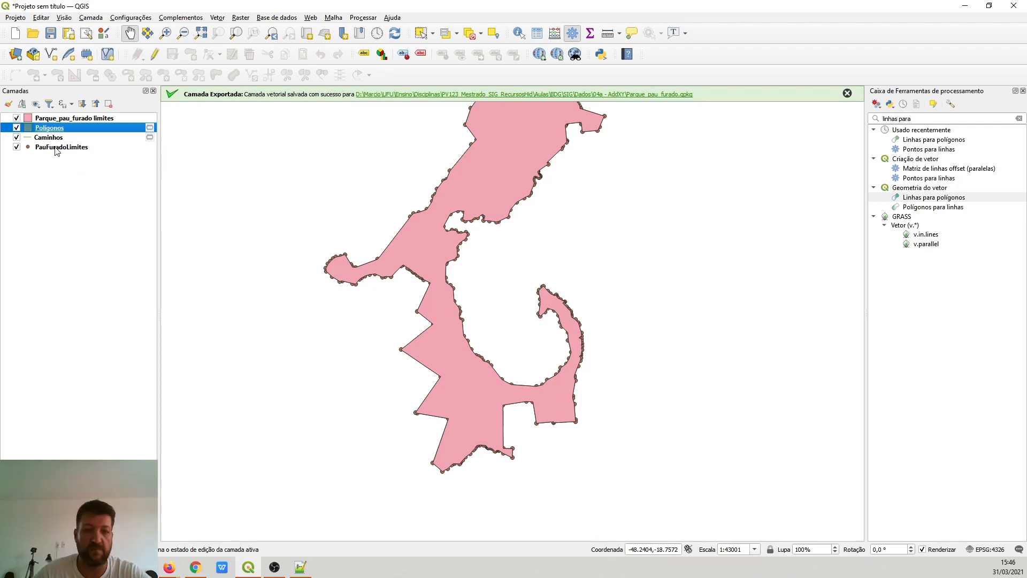
left_click(58, 151, "shift")
left_click(108, 103)
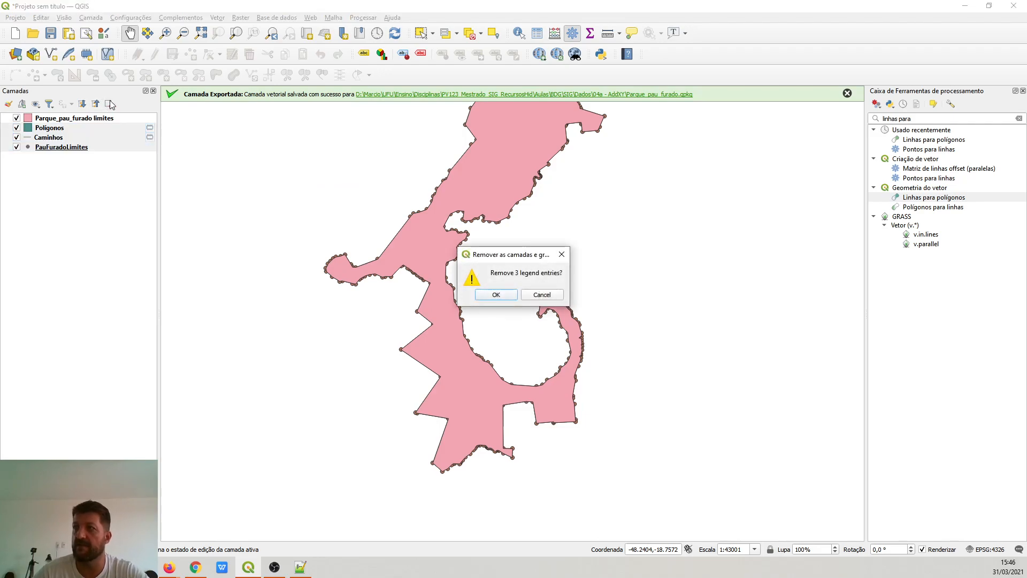
left_click(496, 295)
left_click_drag(458, 257, 497, 324)
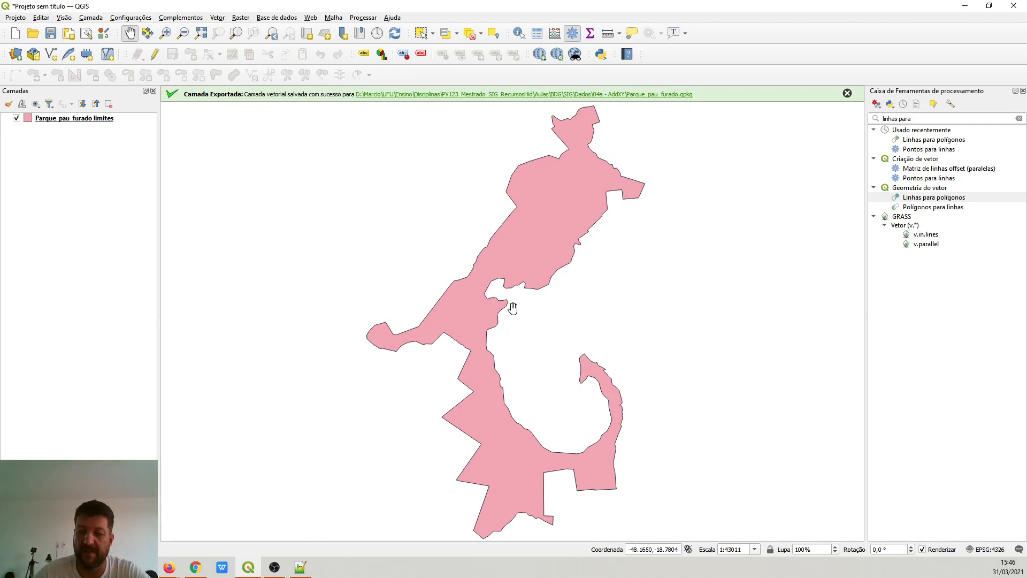
left_click(848, 93)
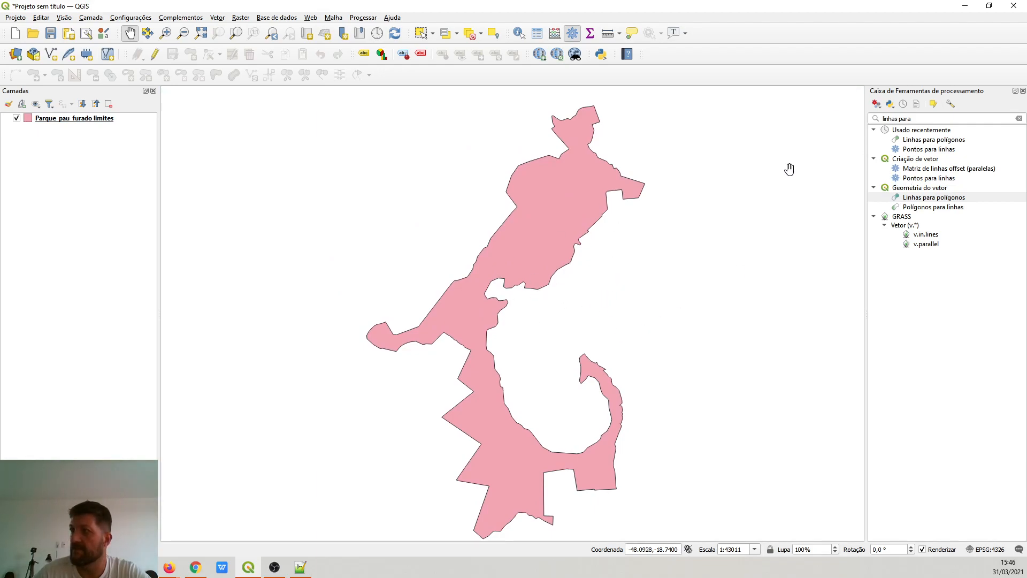
left_click(27, 120)
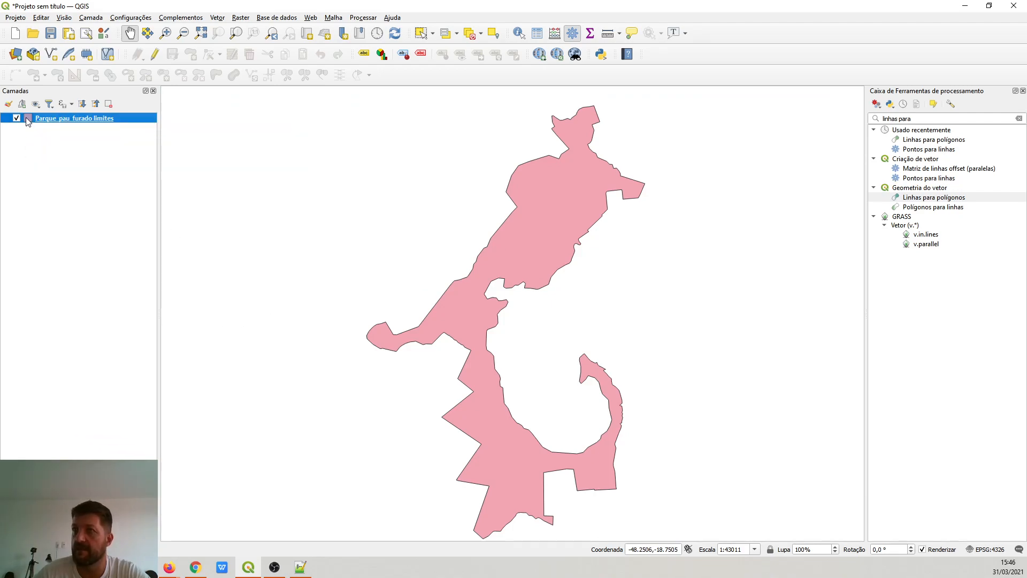
double_click(28, 119)
left_click(604, 100)
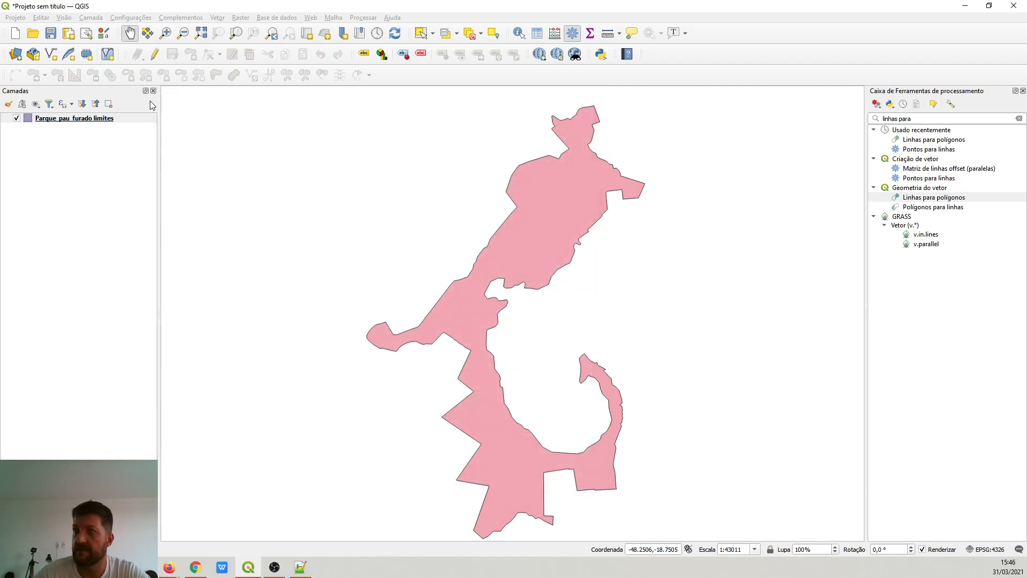
Apply the "simple green fill" symbol to the Parque_pau_furado limites layer in its layer properties.
left_click(33, 122)
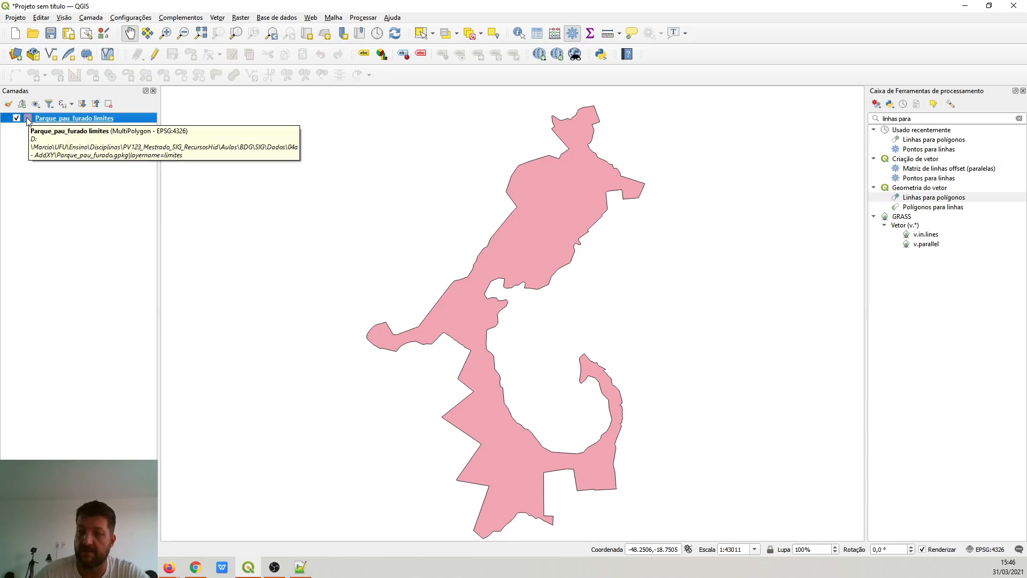
right_click(58, 118)
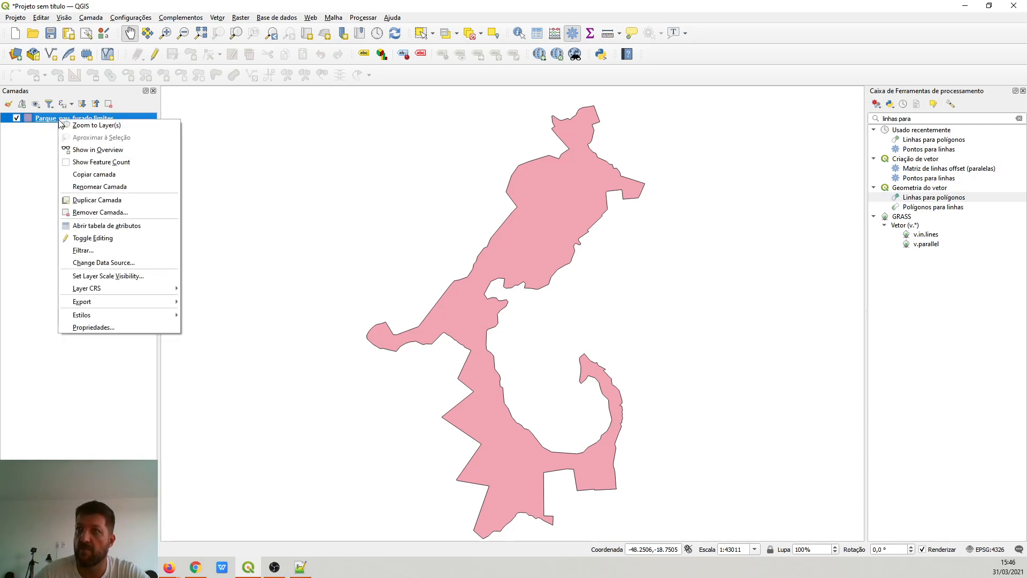
left_click(103, 328)
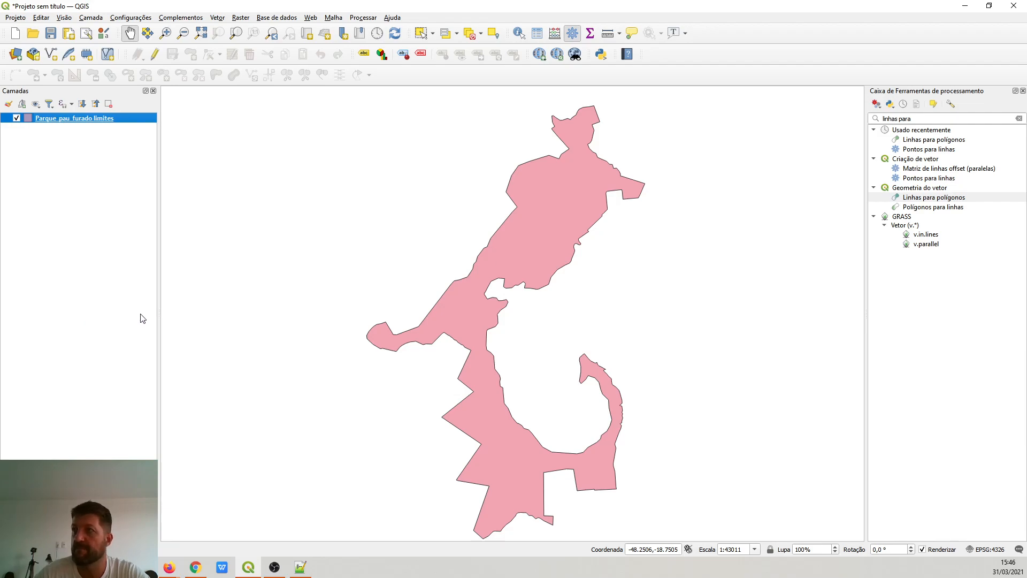
left_click(202, 191)
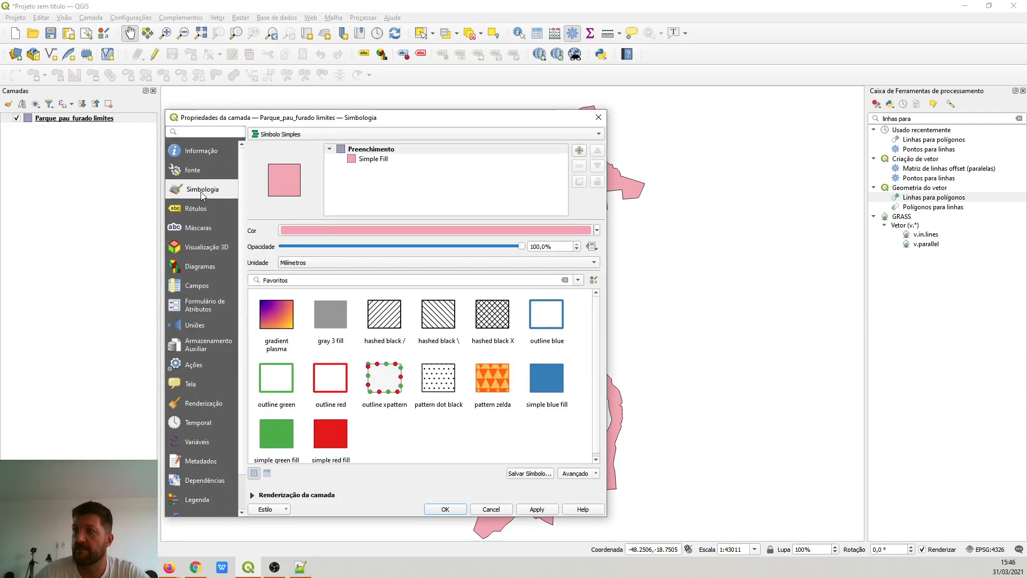
left_click(276, 433)
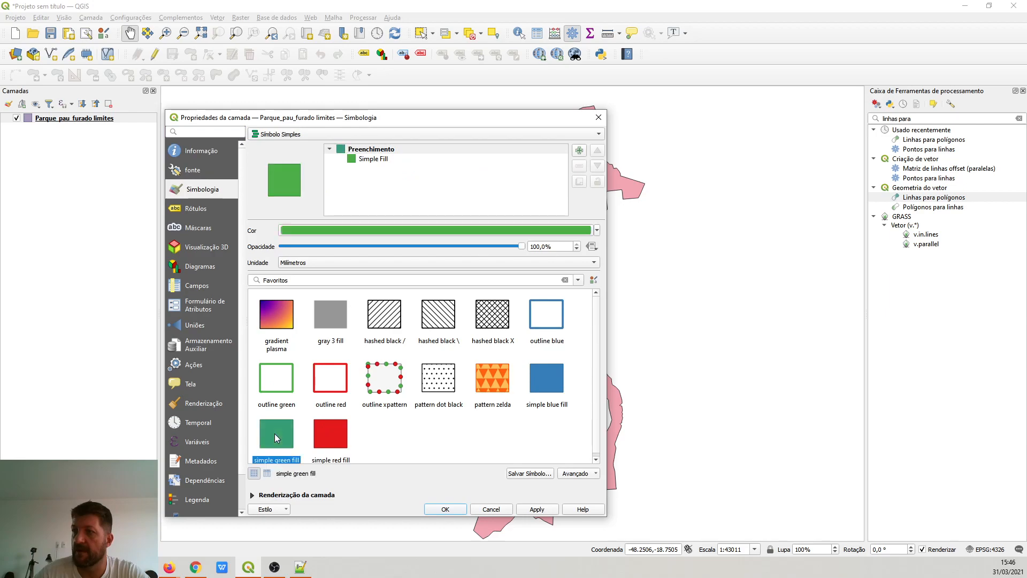
left_click(537, 509)
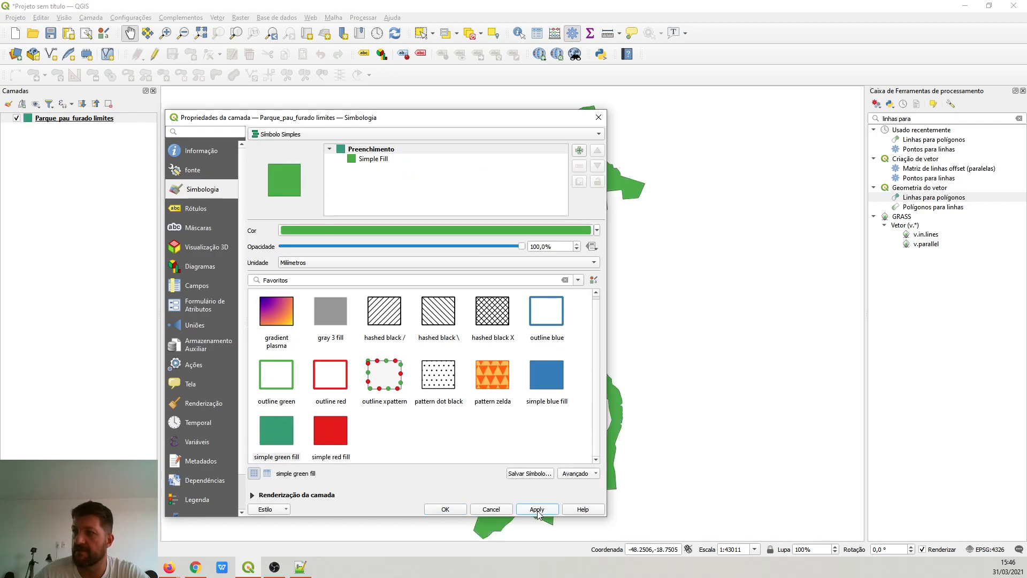
left_click(445, 509)
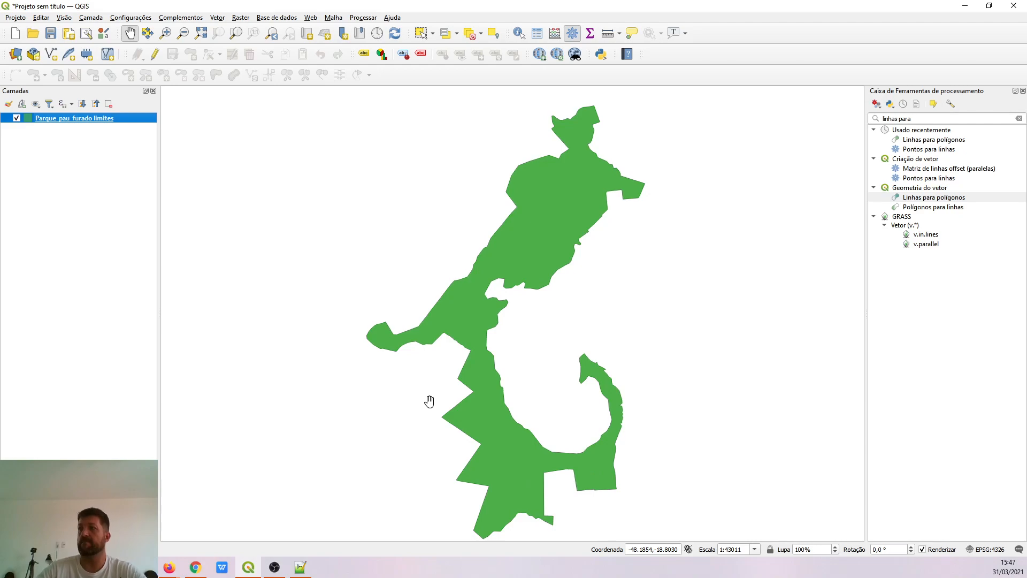
Examine the distance setting and its unit in the Buffer tool for the Parque_pau_furado limites layer, without running the tool.
left_click(218, 19)
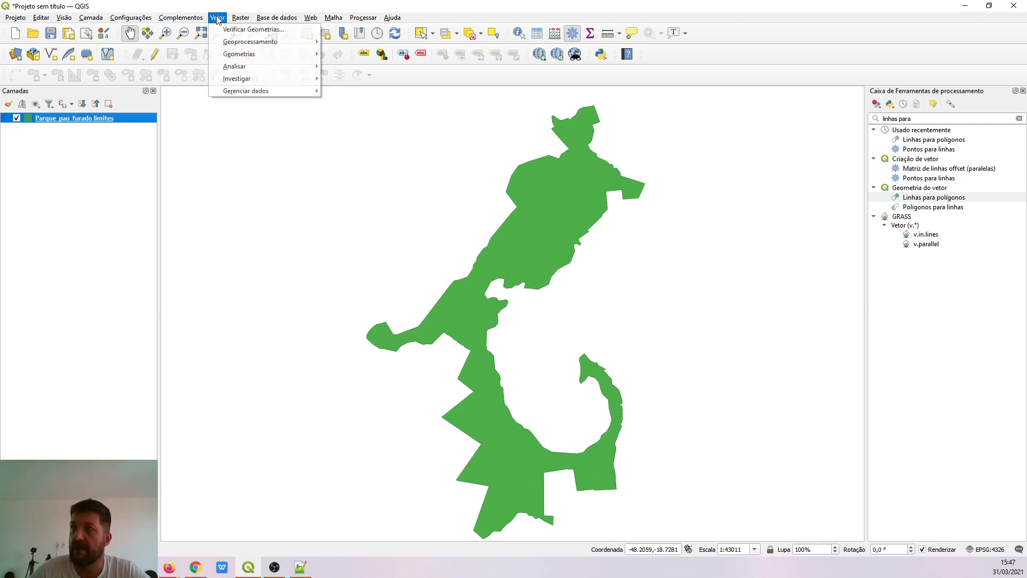
mouse_move(224, 41)
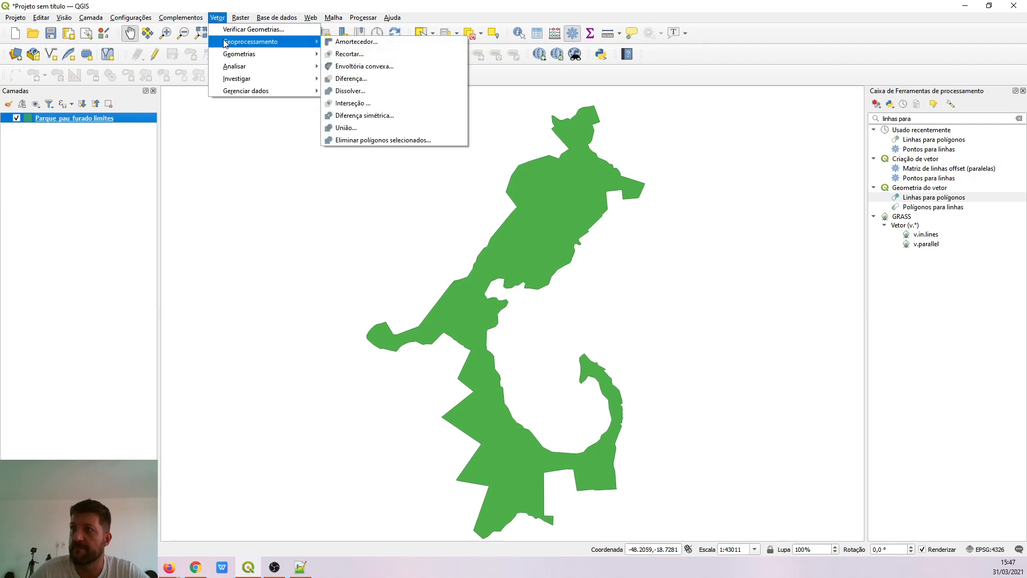
left_click(411, 43)
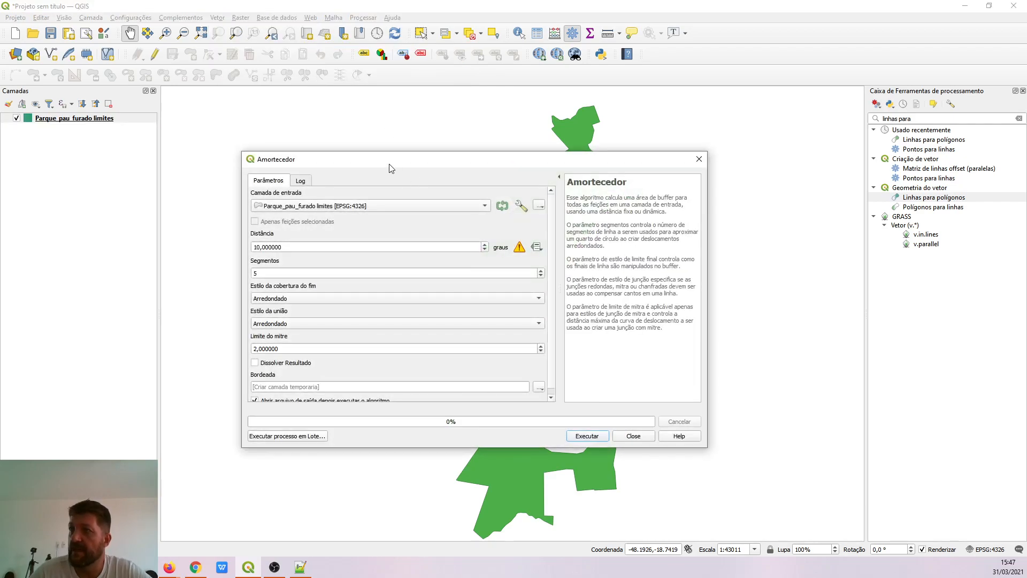
left_click_drag(390, 165, 360, 113)
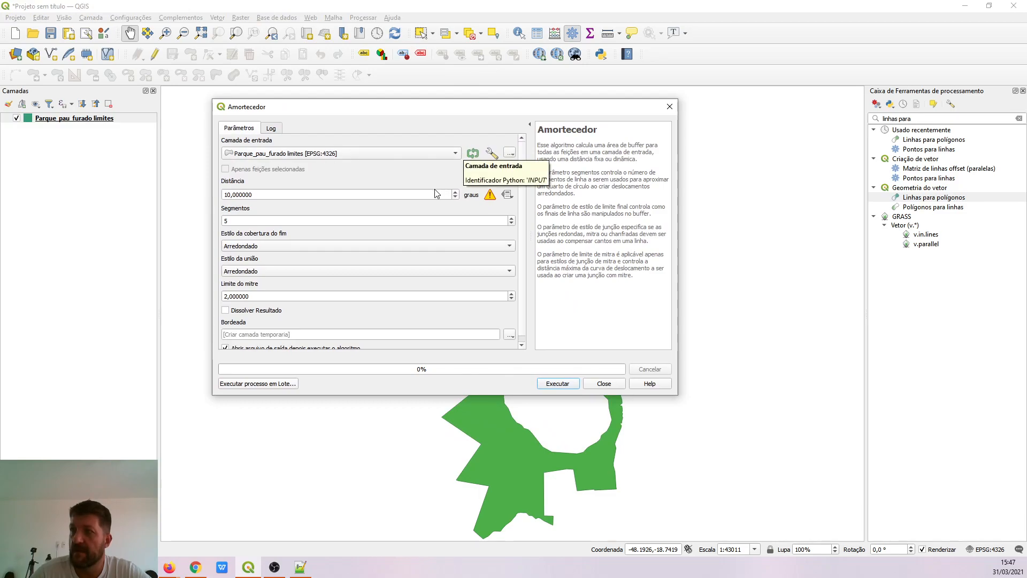
left_click_drag(439, 194, 204, 191)
key("Tab")
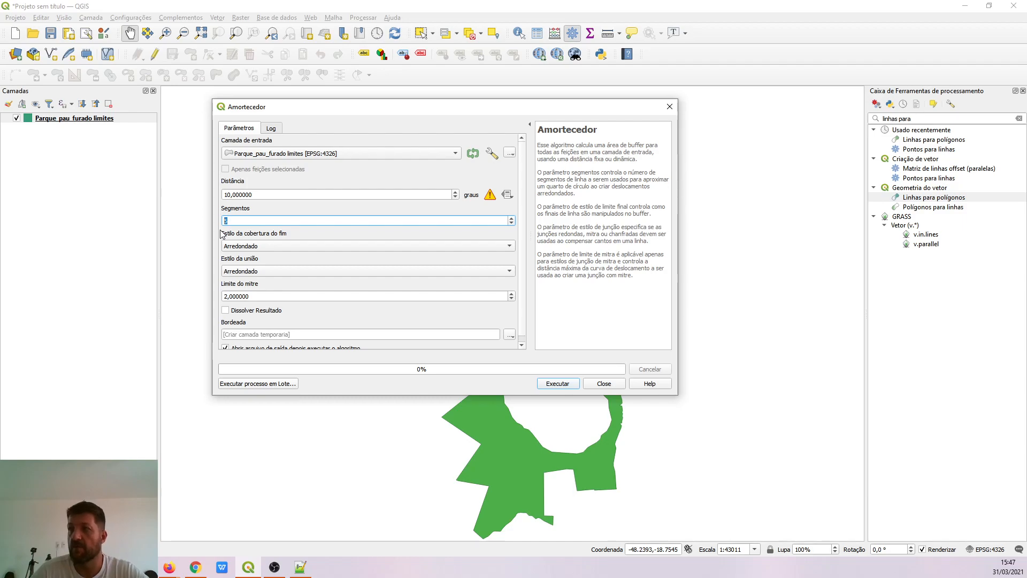
left_click(505, 196)
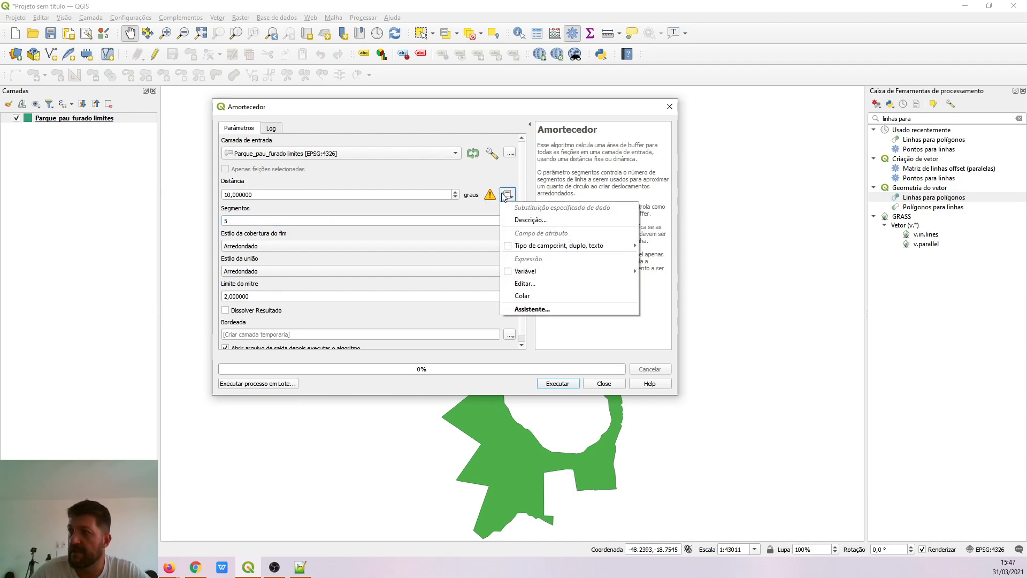
left_click(482, 194)
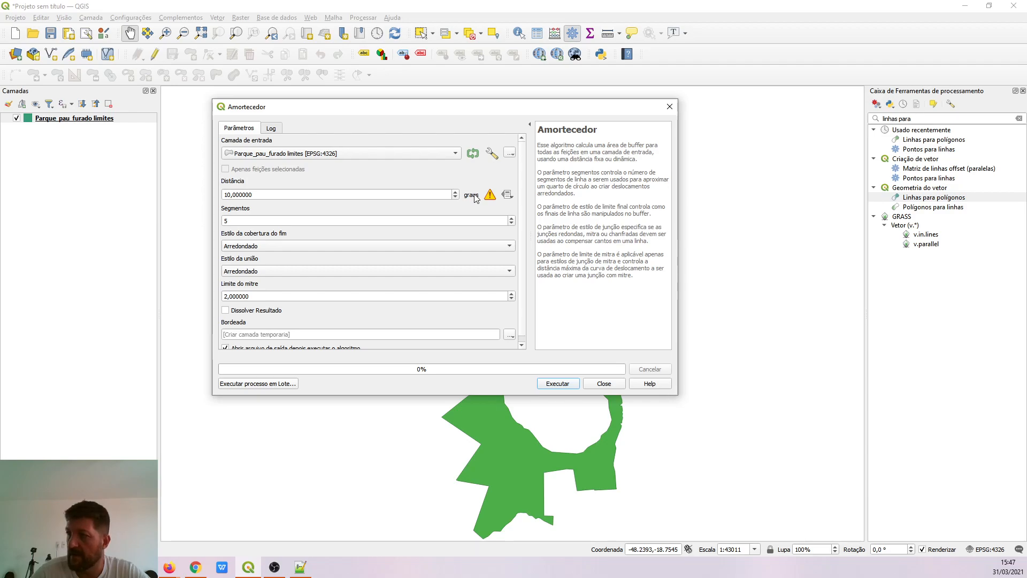
left_click(631, 547)
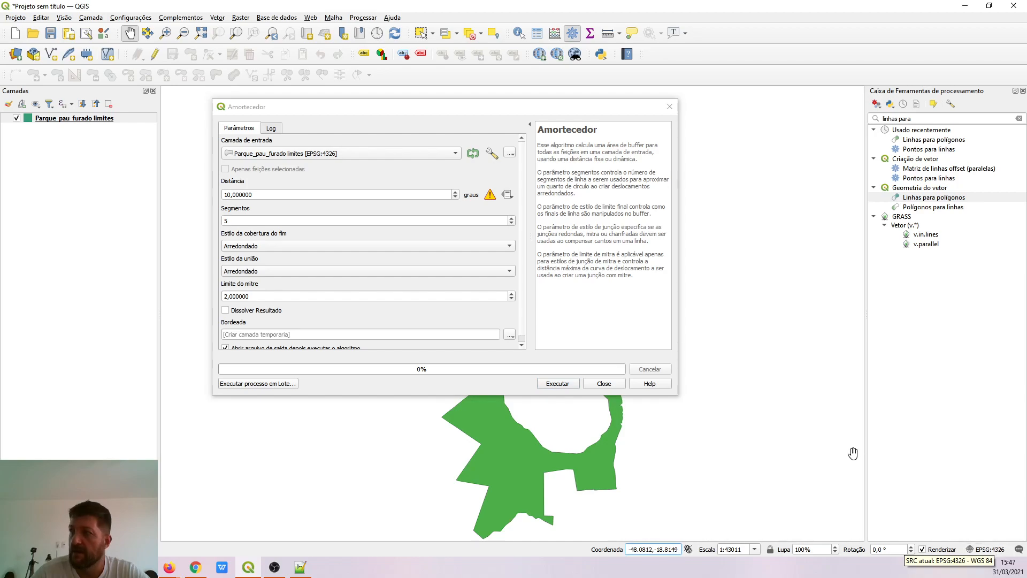
left_click(604, 383)
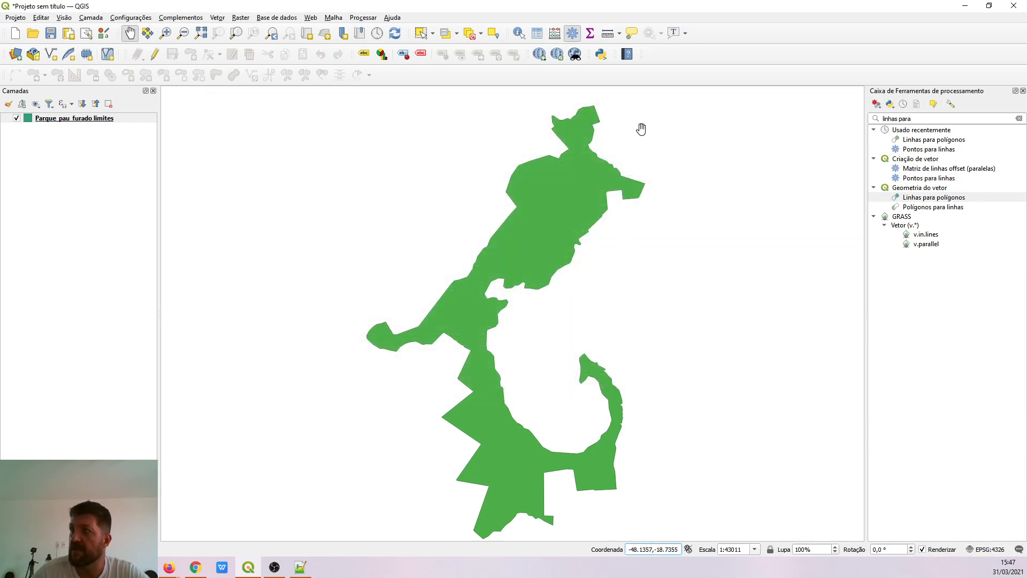
Measure the park polygon's north-south length and its east-west width in metres with the line measuring tool.
left_click(620, 34)
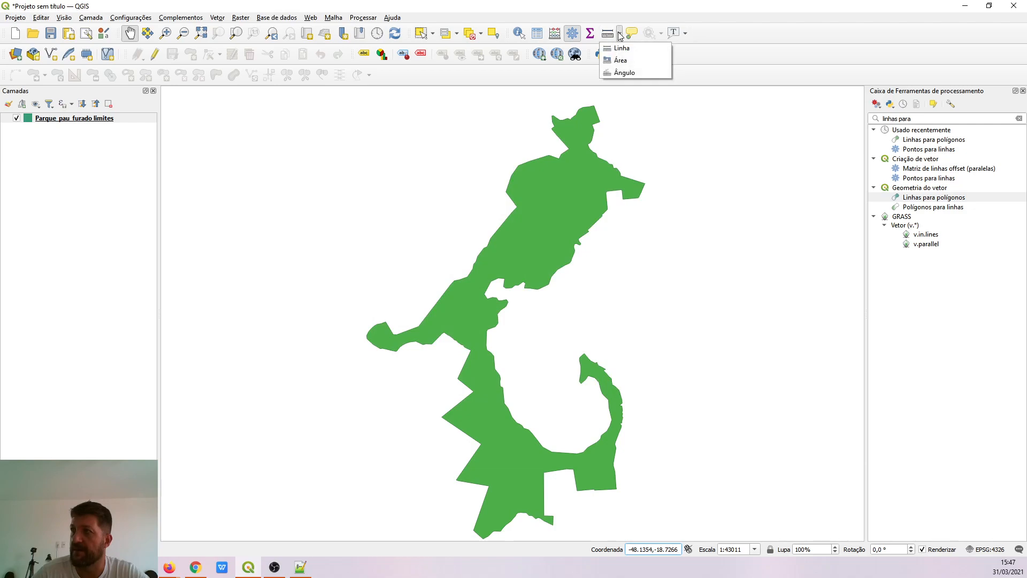
left_click(620, 50)
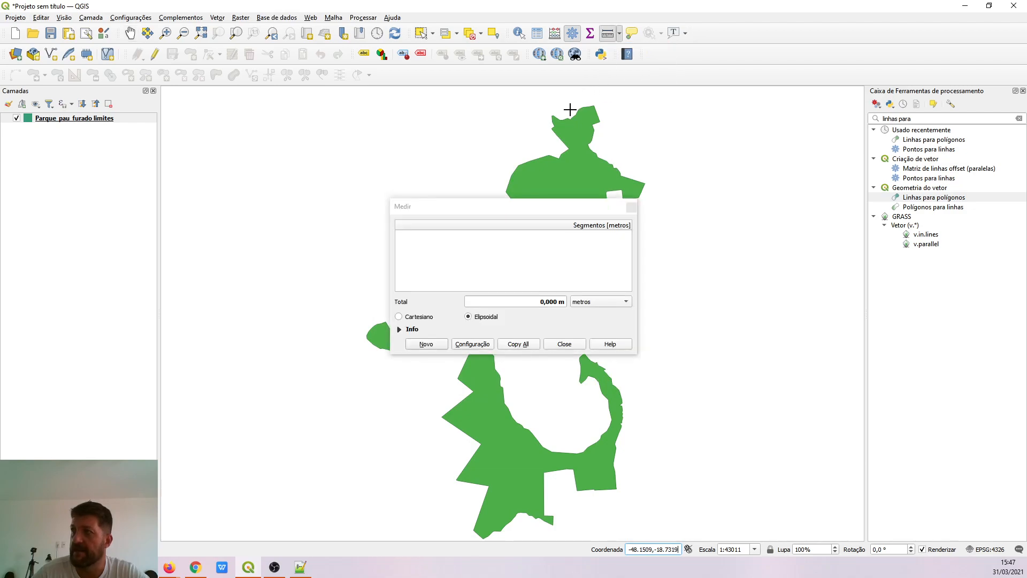
left_click(594, 106)
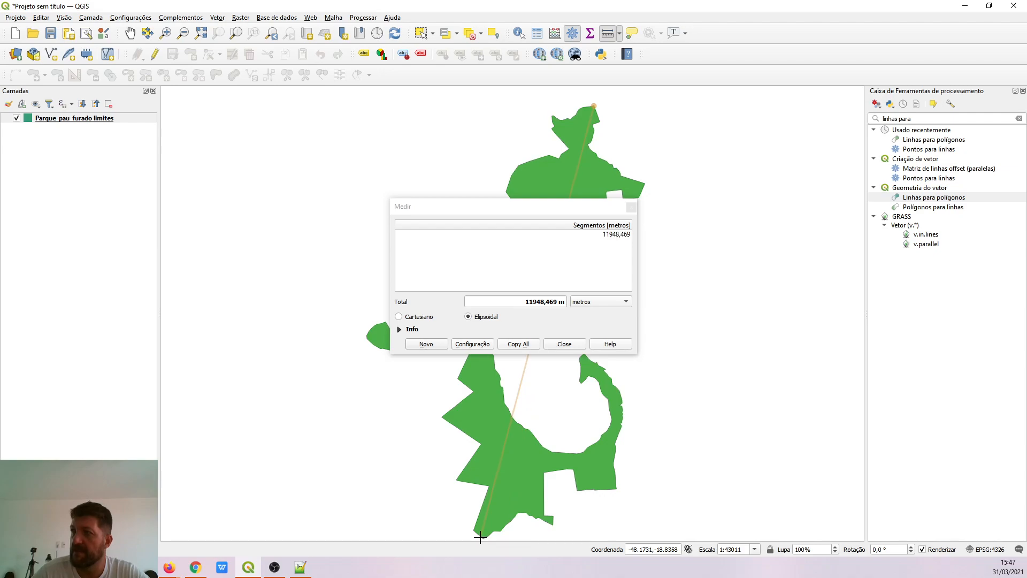
left_click(480, 537)
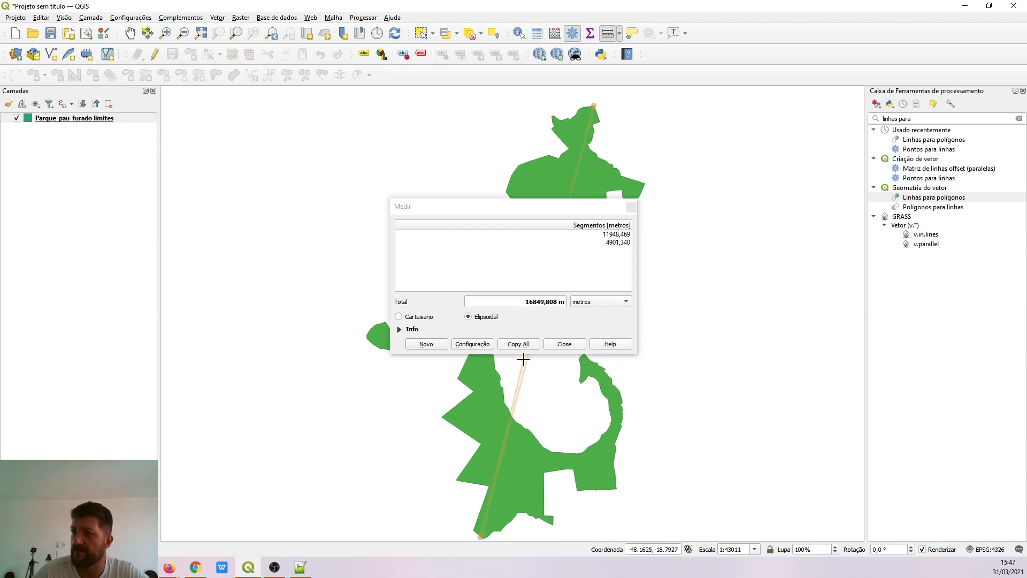
left_click(426, 344)
left_click(367, 334)
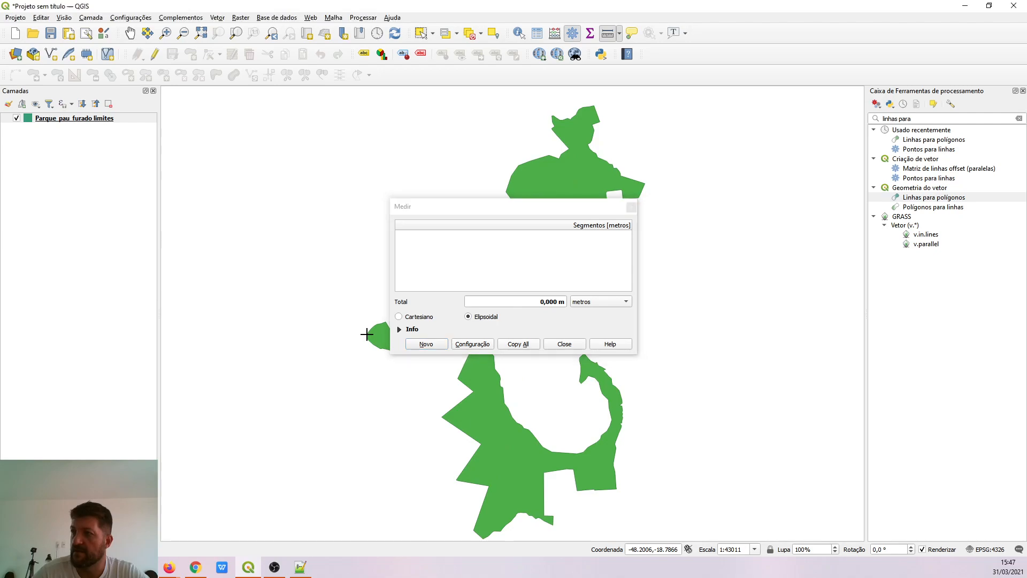
left_click(654, 335)
left_click(565, 344)
Try the area measuring tool in hectares by tracing points along the park's northeastern boundary, and close the measurement.
left_click(619, 33)
left_click(623, 60)
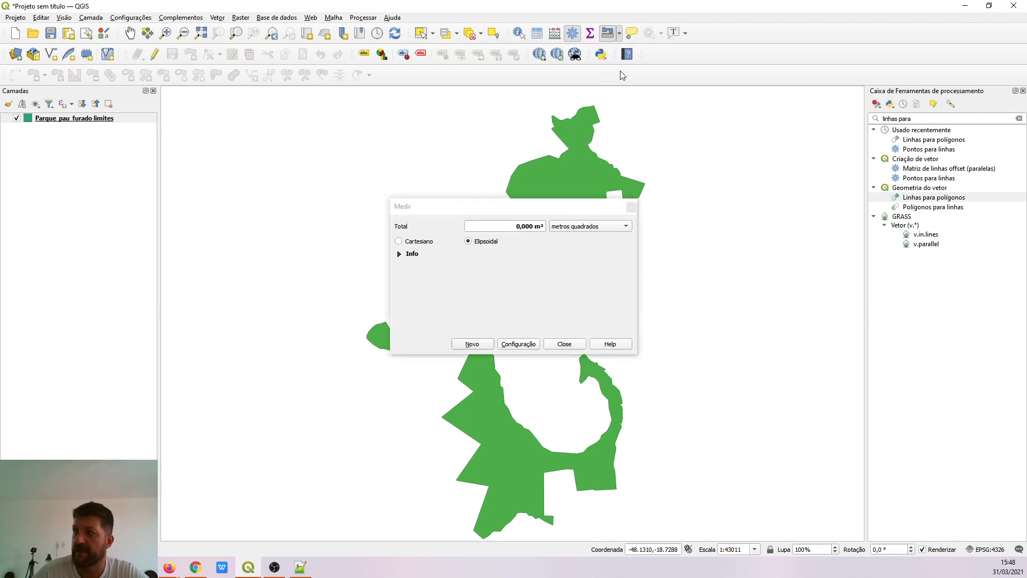
left_click_drag(527, 205, 338, 121)
left_click(374, 134)
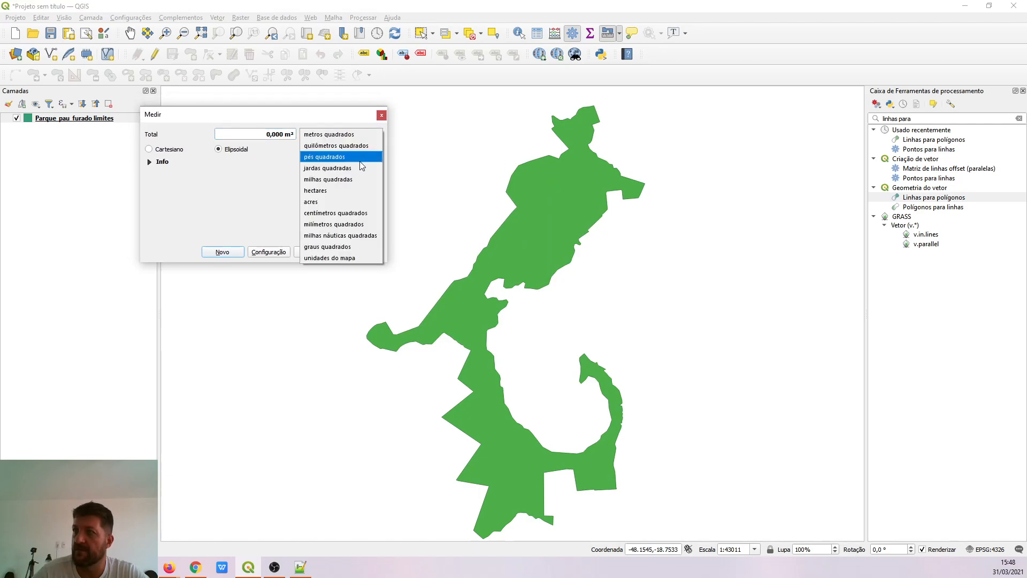
left_click(348, 191)
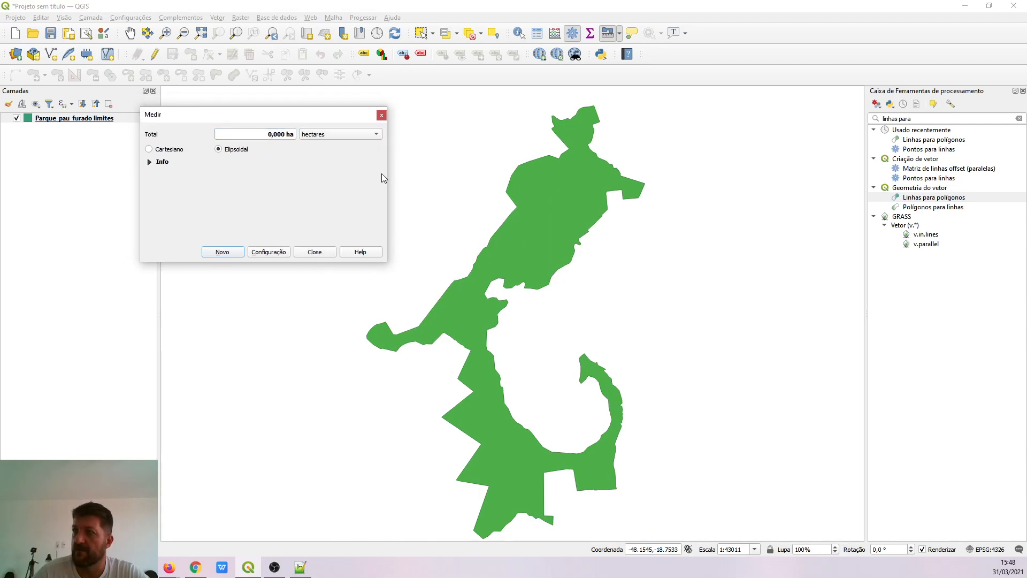
left_click(593, 106)
left_click(602, 122)
left_click(593, 131)
left_click(591, 138)
left_click(587, 146)
left_click(593, 151)
left_click(600, 158)
left_click(609, 163)
left_click(615, 167)
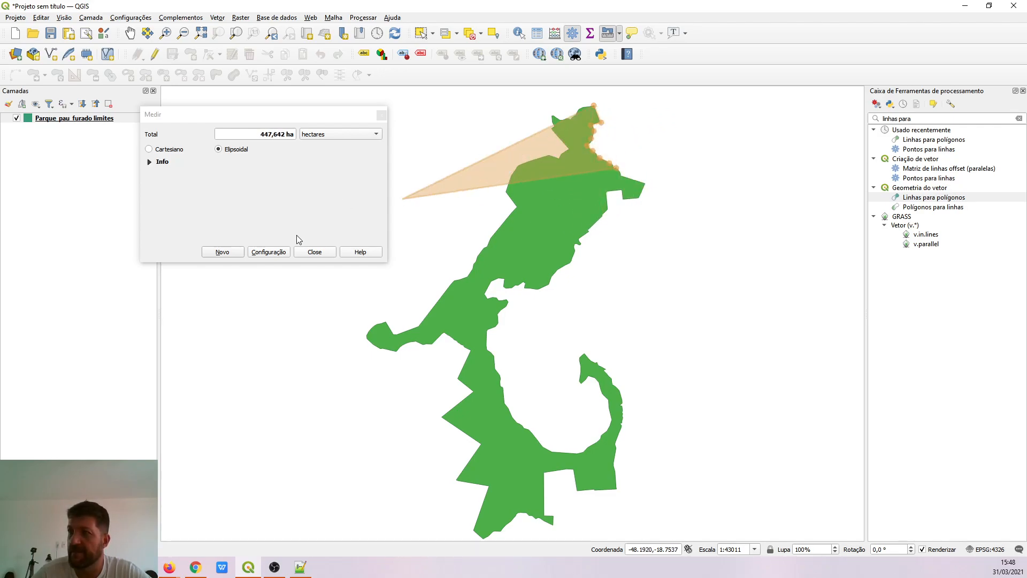
left_click(304, 252)
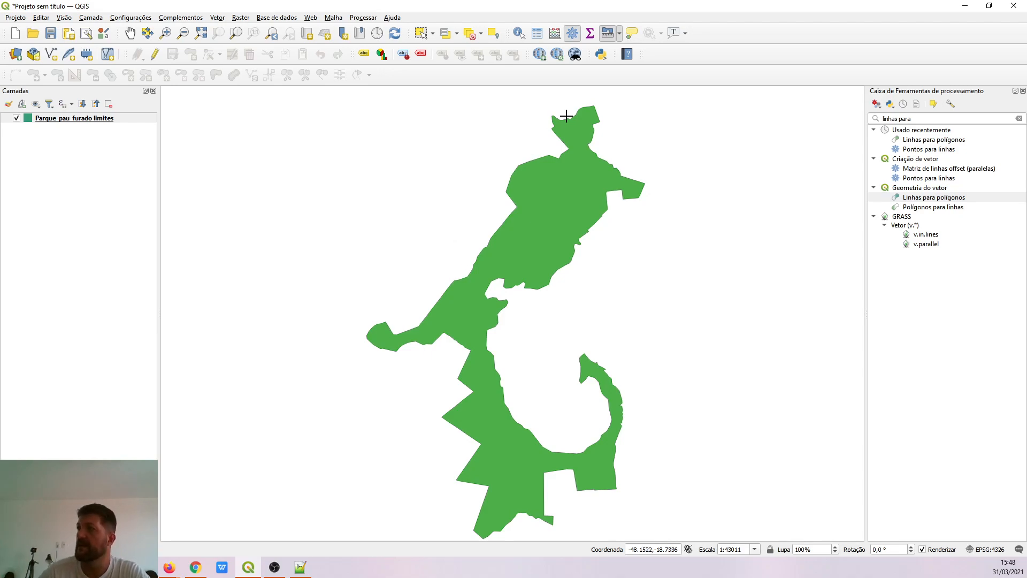
Search the processing toolbox for "reprojet" and open the Reproject Layer tool.
left_click_drag(926, 118, 882, 117)
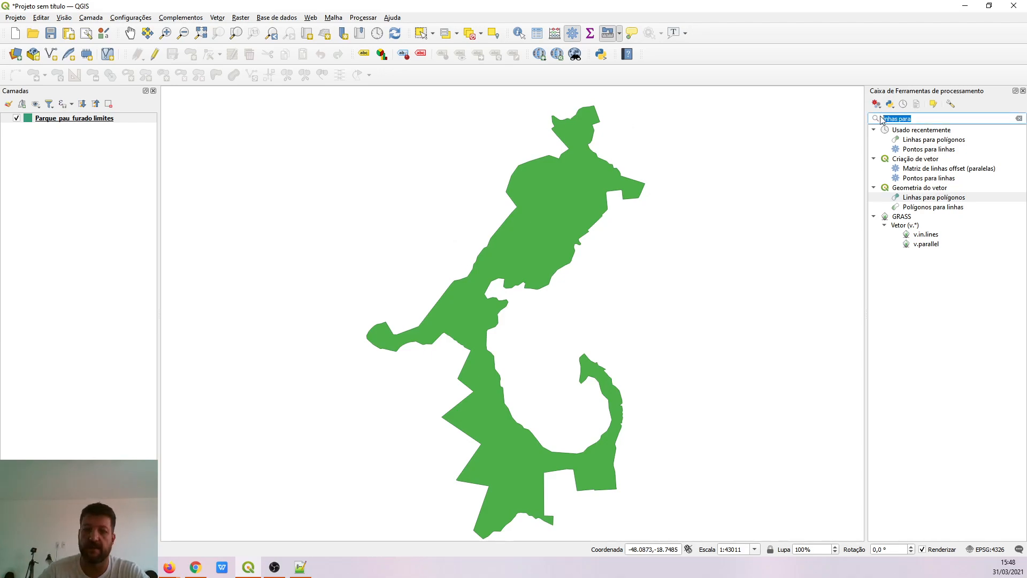
type("reprojet")
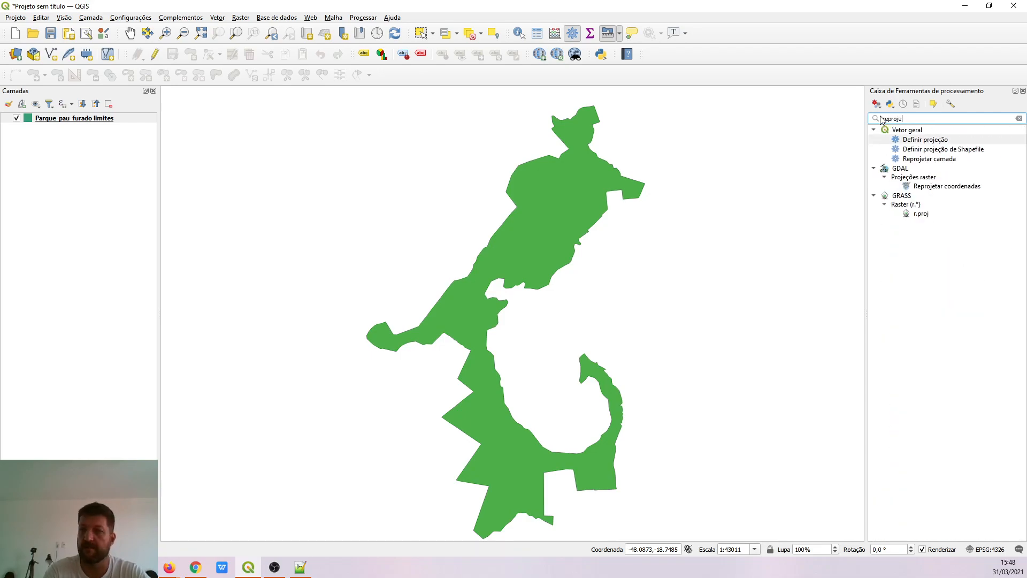
left_click(931, 160)
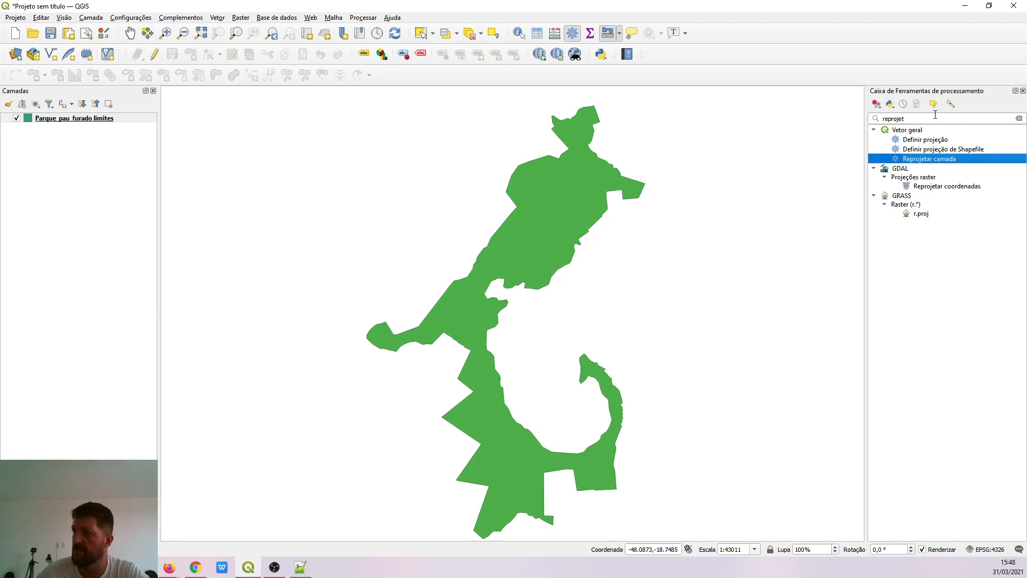
double_click(953, 161)
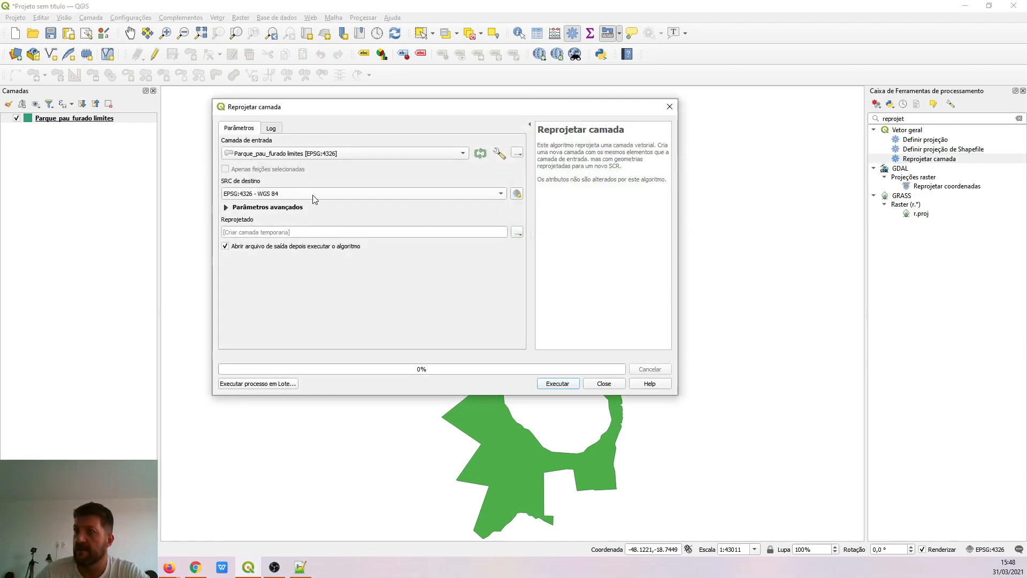
Reproject the Parque_pau_furado limites layer to EPSG:31982 - SIRGAS 2000 / UTM zone 22S as a temporary layer.
left_click(501, 194)
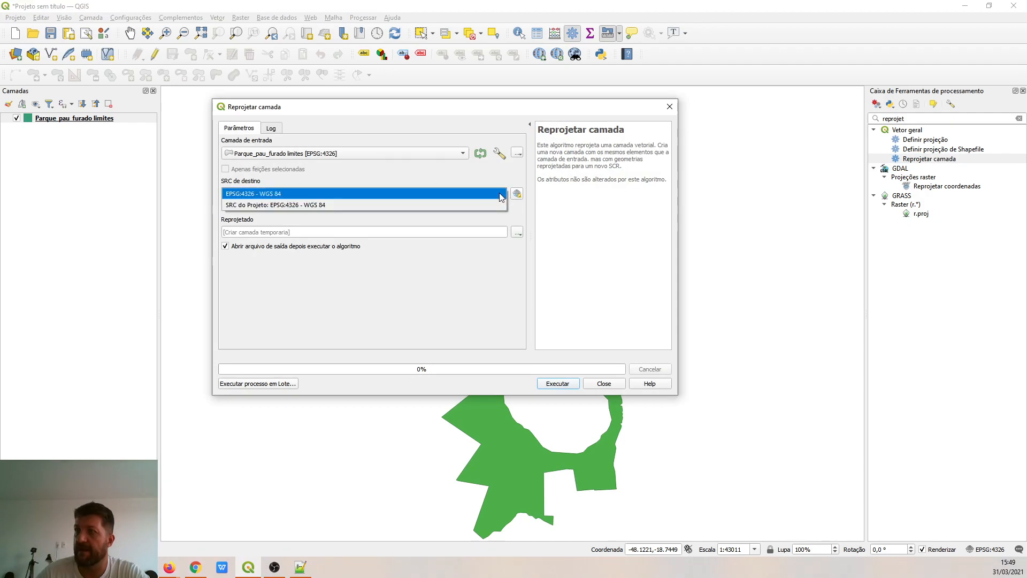
left_click(500, 194)
left_click(516, 194)
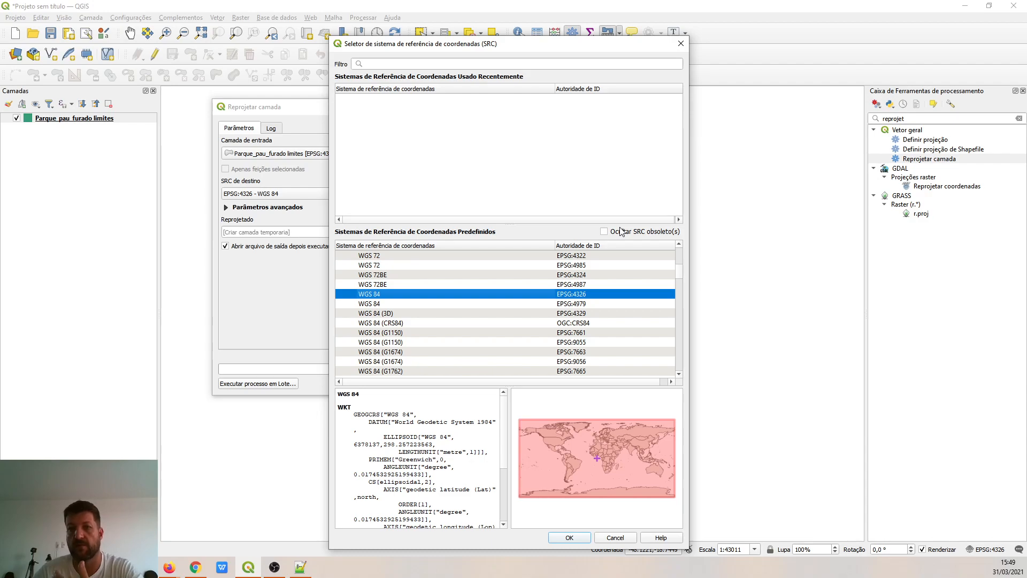
left_click(421, 63)
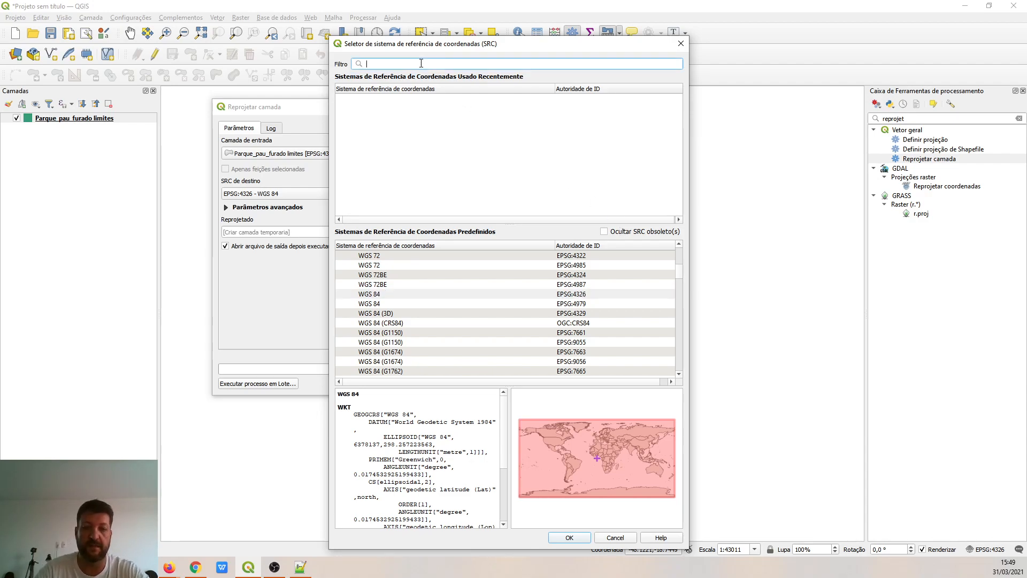
type("sirgas")
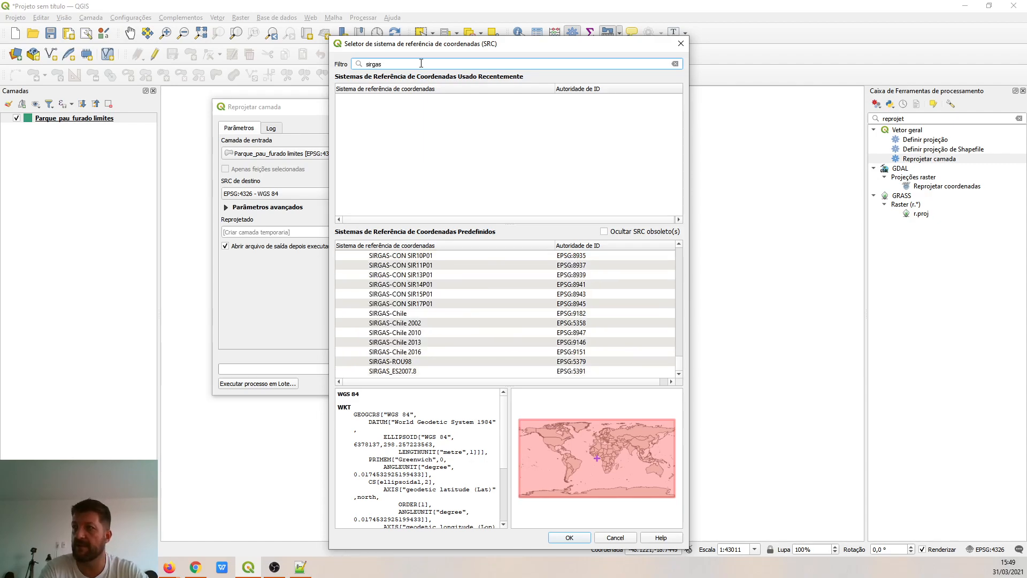
type(" 2000")
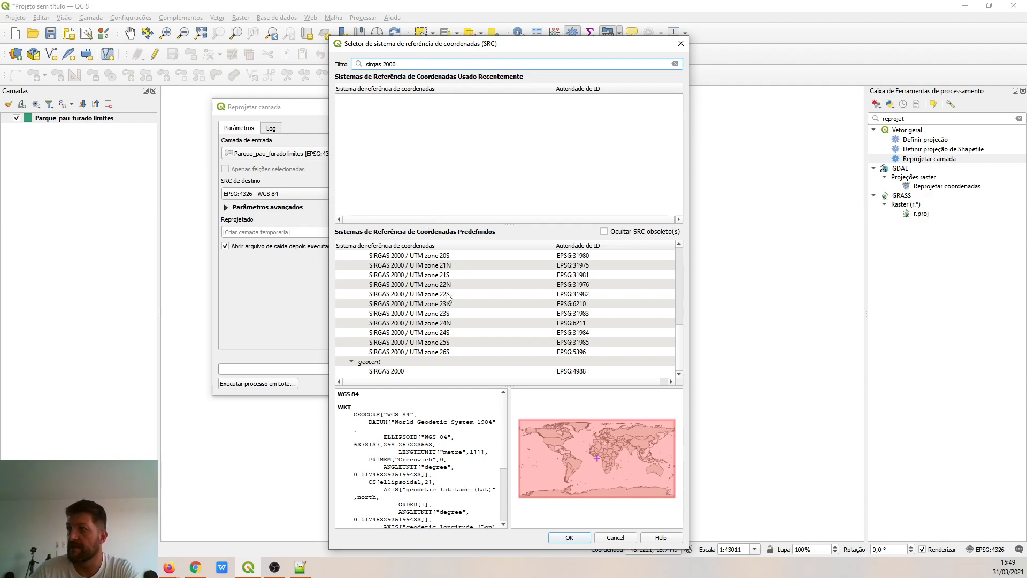
left_click(440, 294)
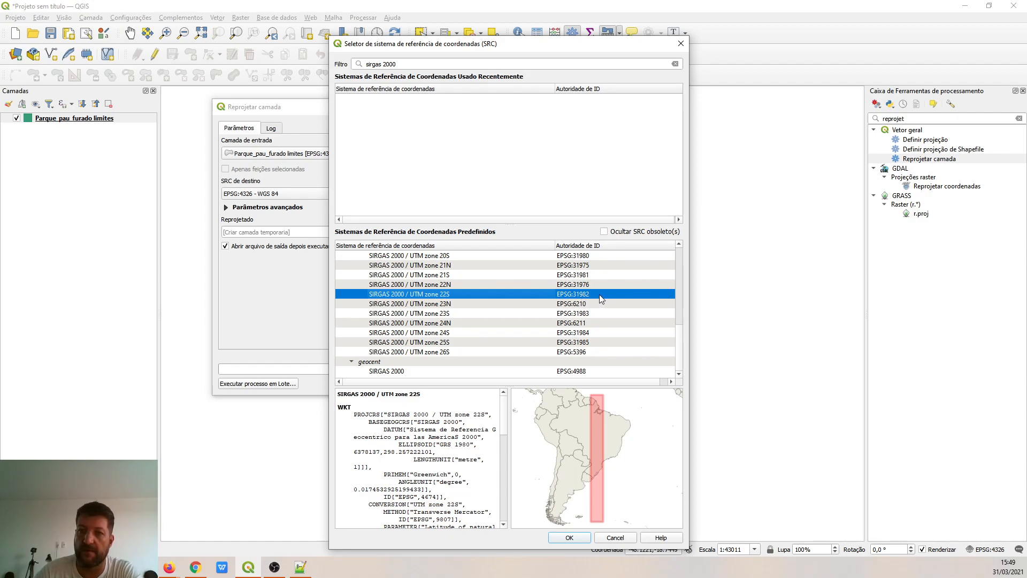
left_click(568, 538)
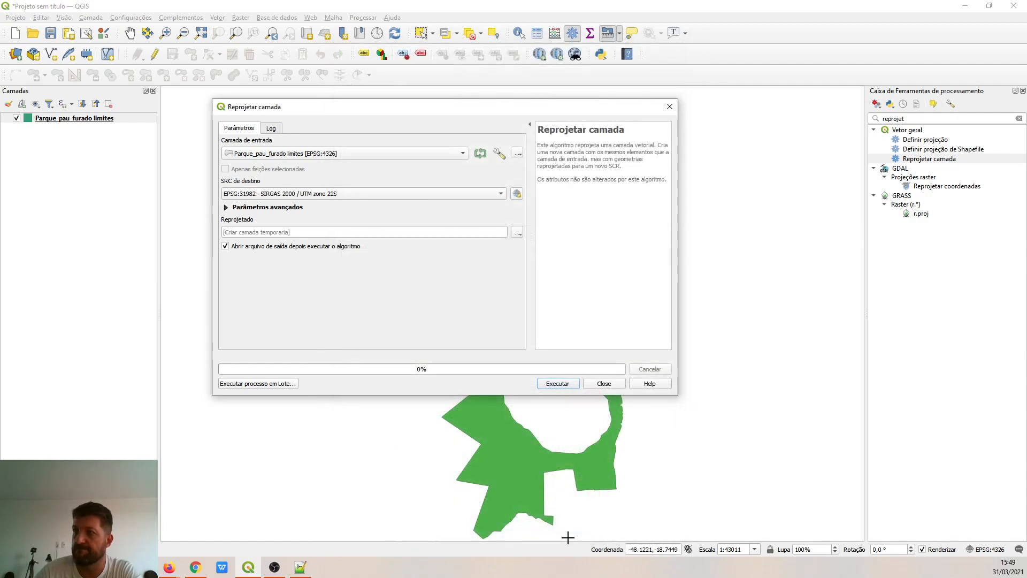
left_click(558, 384)
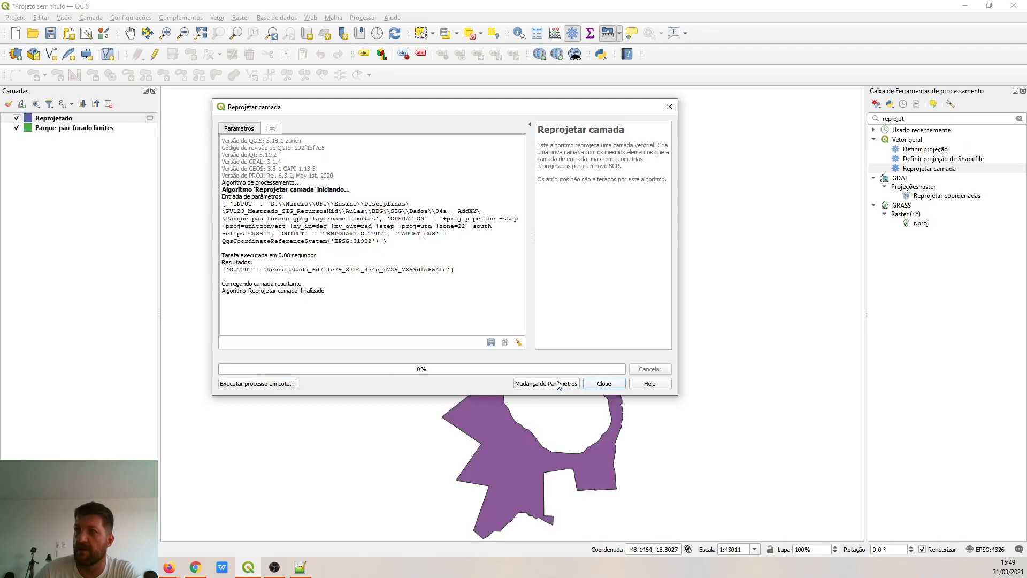
left_click(604, 384)
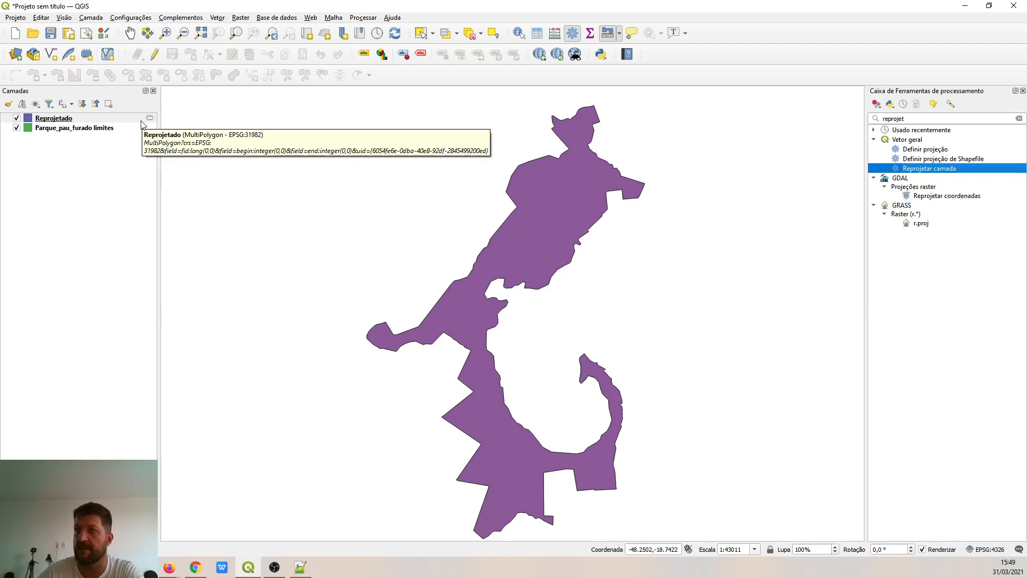
Remove the original Parque_pau_furado limites layer from the project.
right_click(94, 130)
left_click(108, 105)
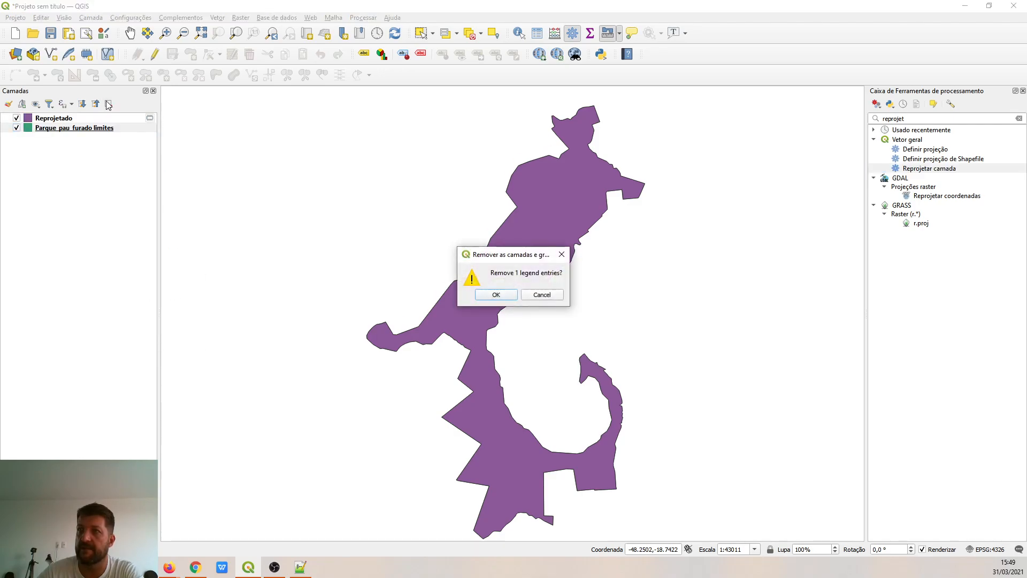
left_click(495, 293)
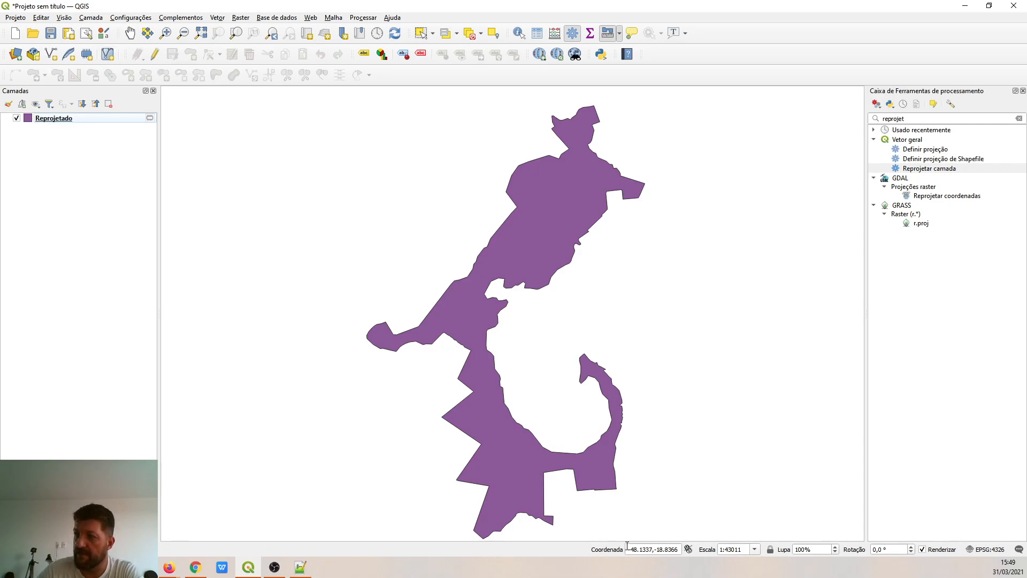
Set the project CRS from the Reprojetado layer, EPSG:31982 - SIRGAS 2000 / UTM zone 22S.
left_click(987, 549)
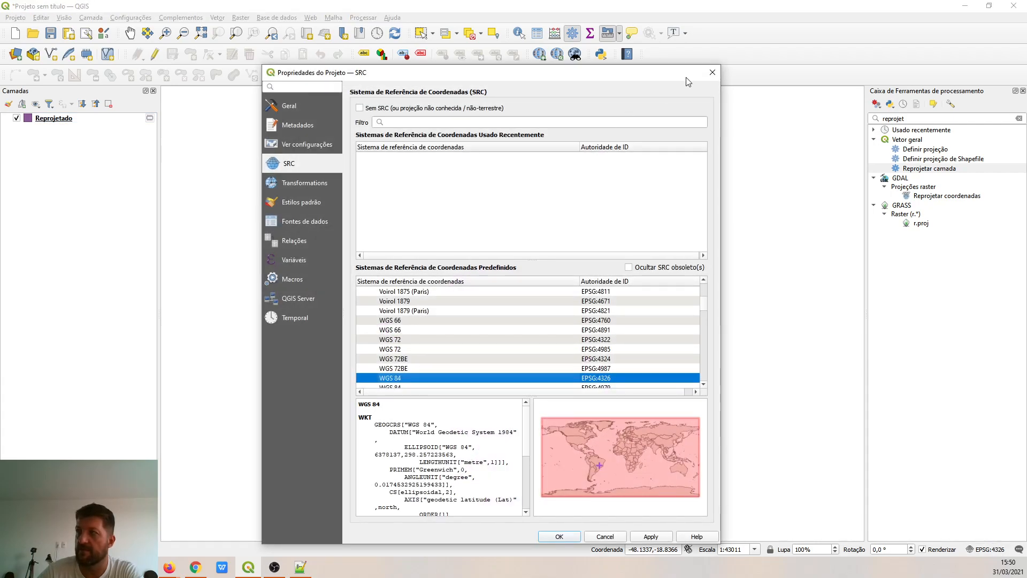
left_click(713, 72)
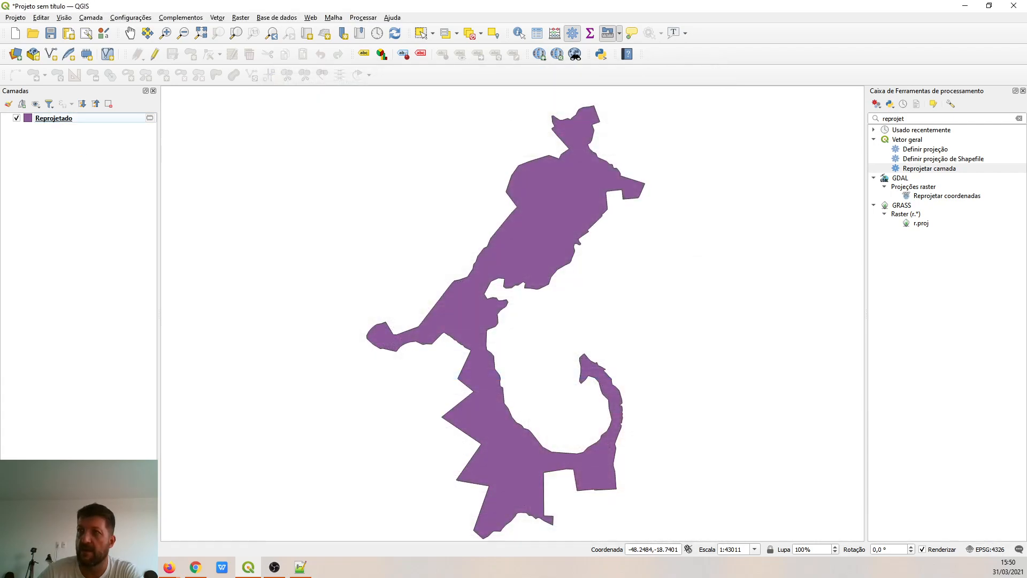
left_click(54, 118)
right_click(64, 122)
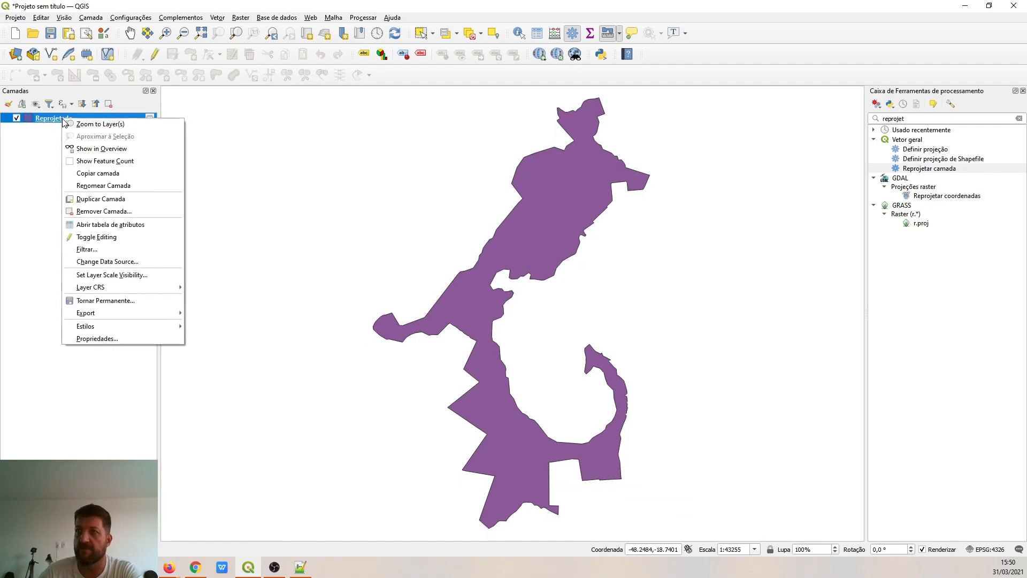
mouse_move(127, 287)
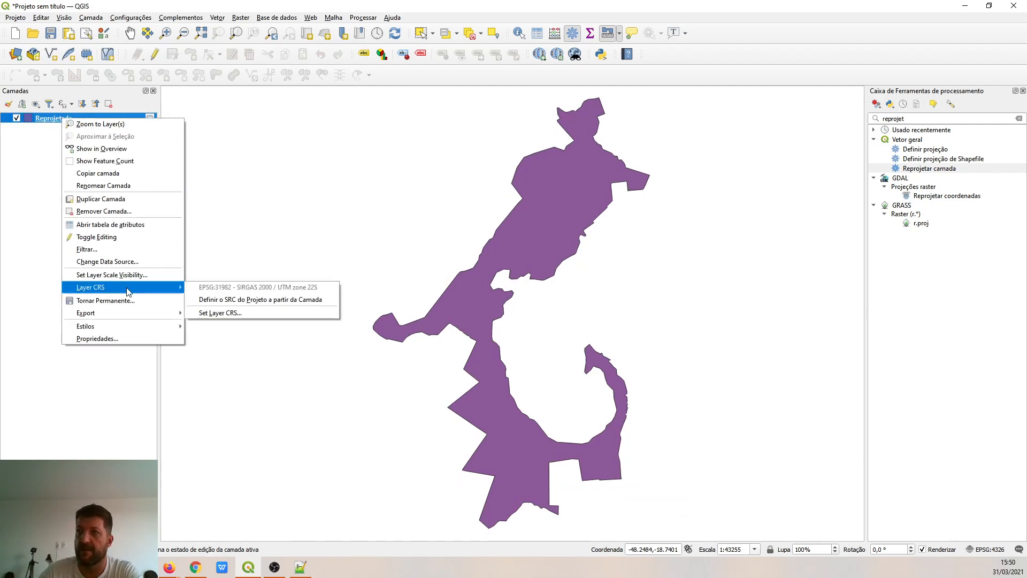
left_click(299, 301)
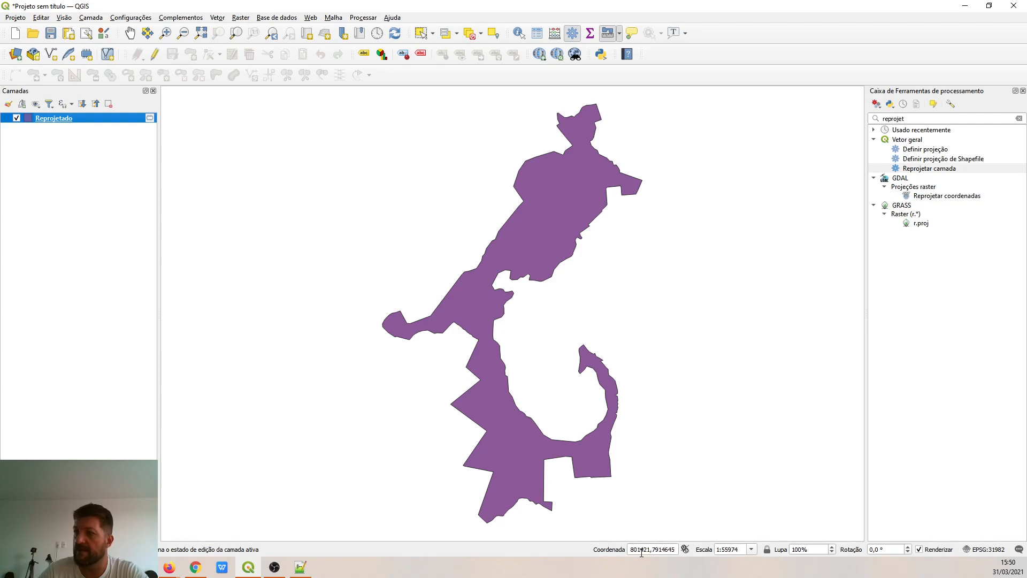
left_click_drag(630, 551, 680, 549)
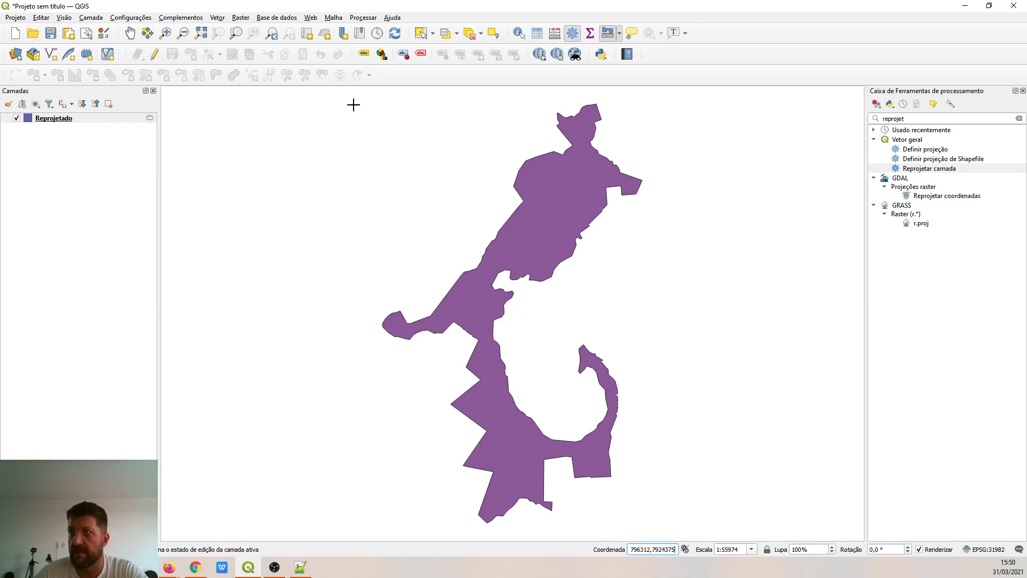
Open the vector Buffer (Amortecedor) tool for the Reprojetado layer and set the distance to 2 kilometres.
left_click(221, 20)
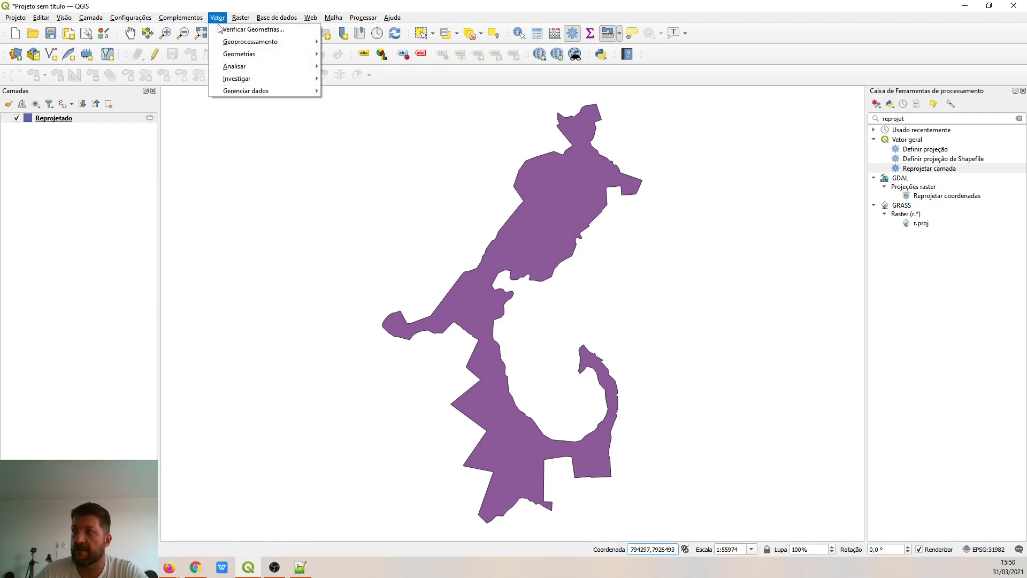
mouse_move(242, 42)
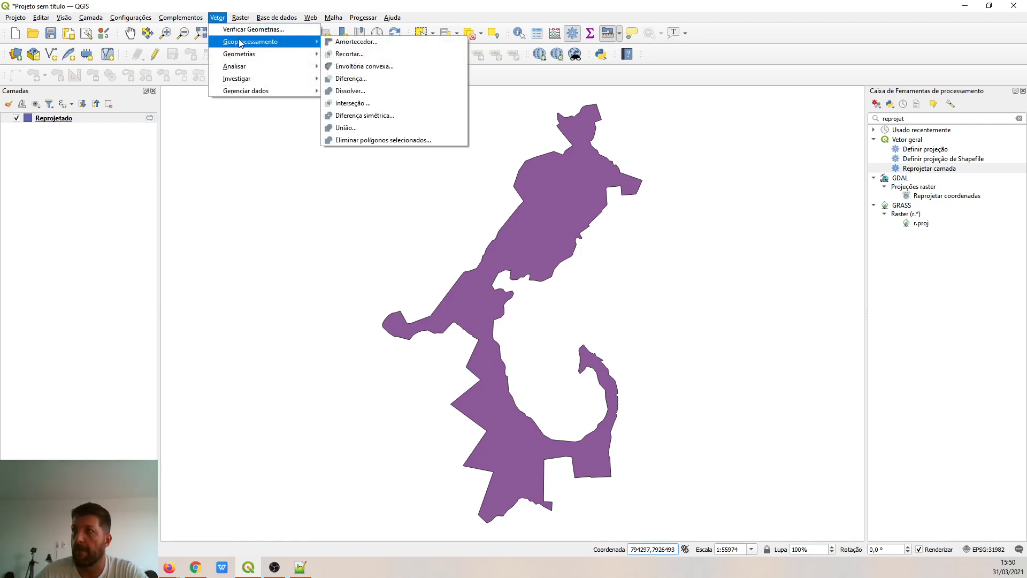
left_click(406, 43)
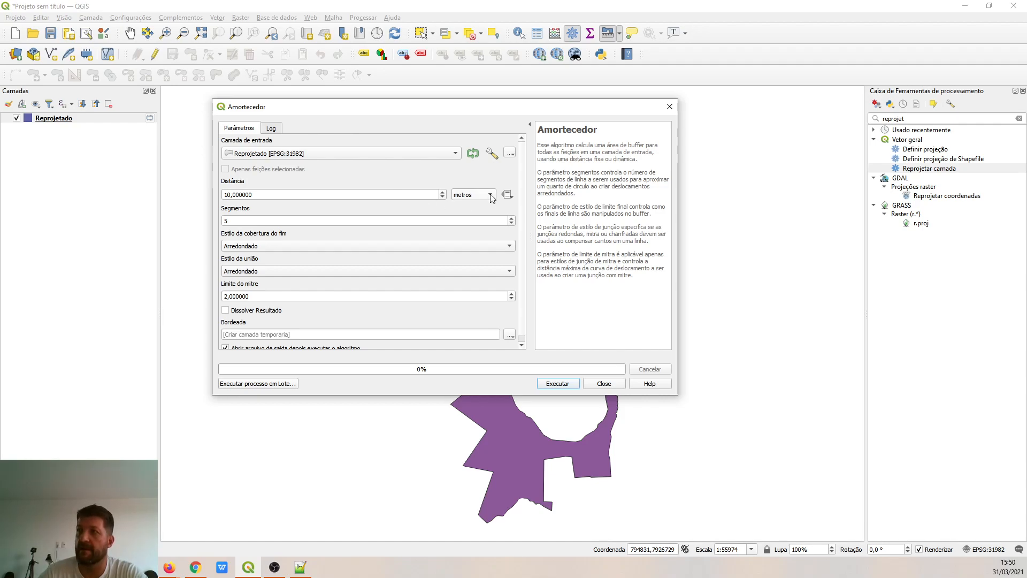
left_click(480, 195)
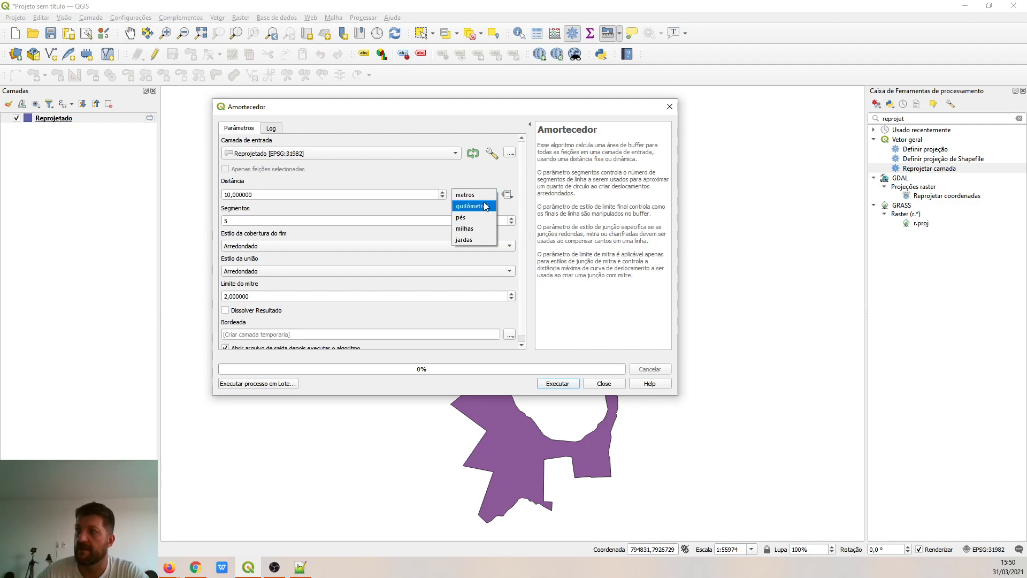
left_click(486, 206)
left_click_drag(269, 195, 189, 192)
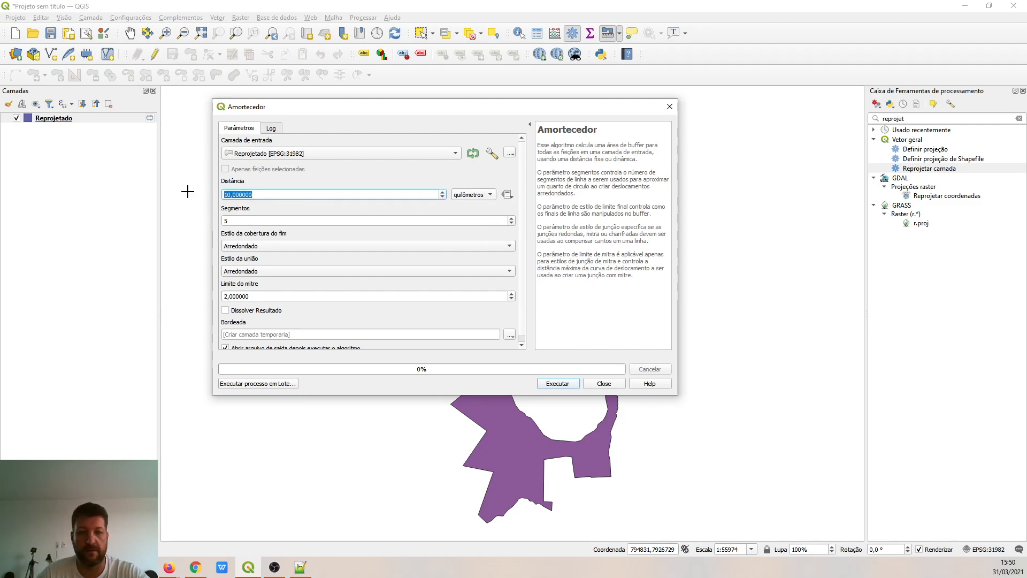
type("2")
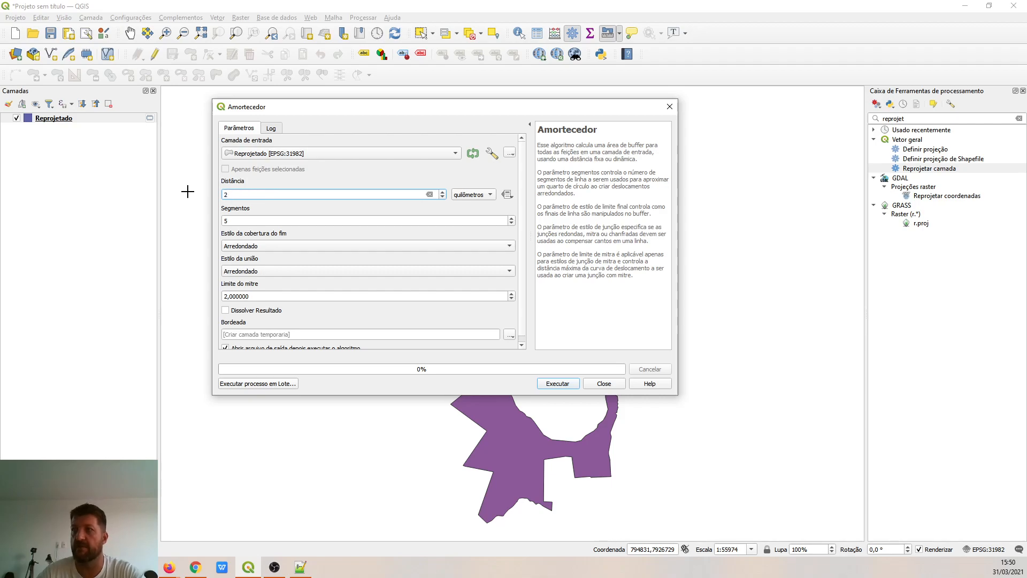
Run the buffer with 1 segment and rounded end caps as a temporary layer, and move the resulting layer below Reprojetado.
key("Tab")
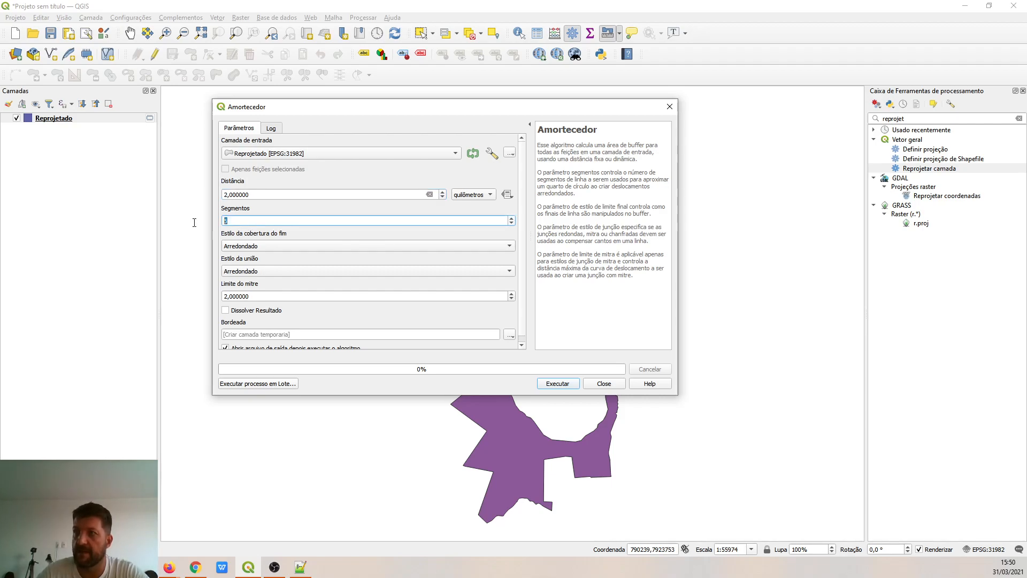
type("1")
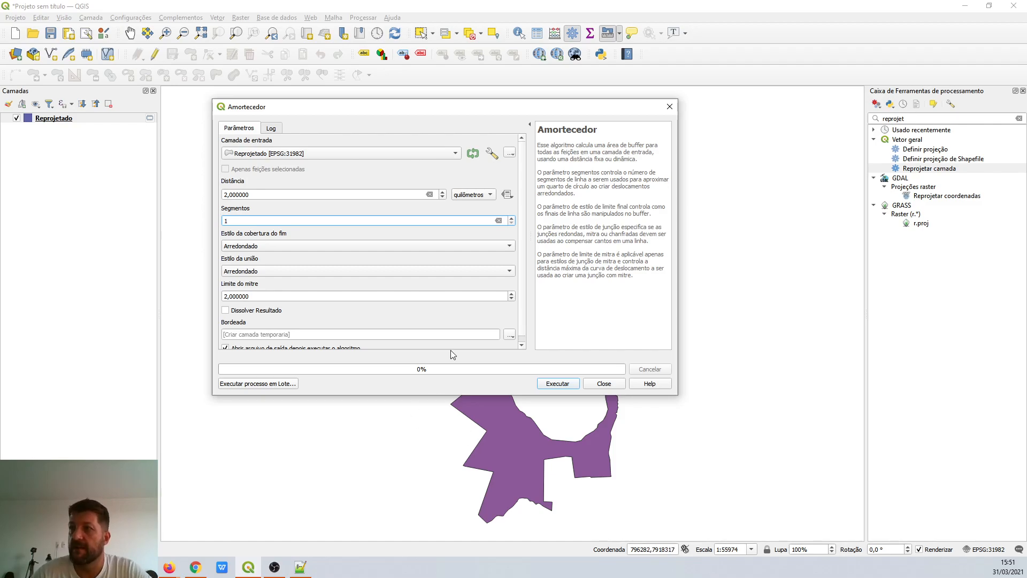
left_click(279, 247)
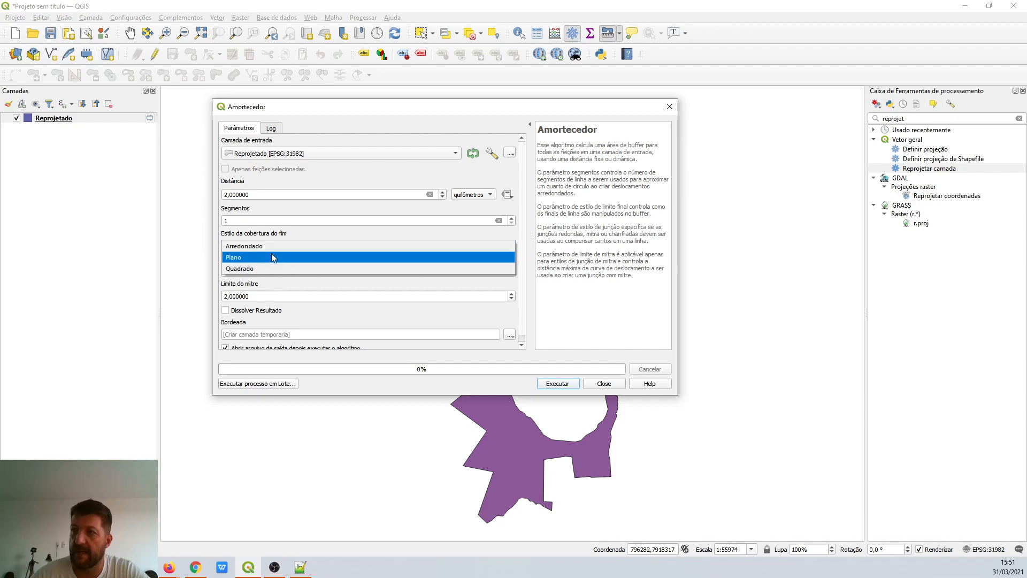
left_click(285, 246)
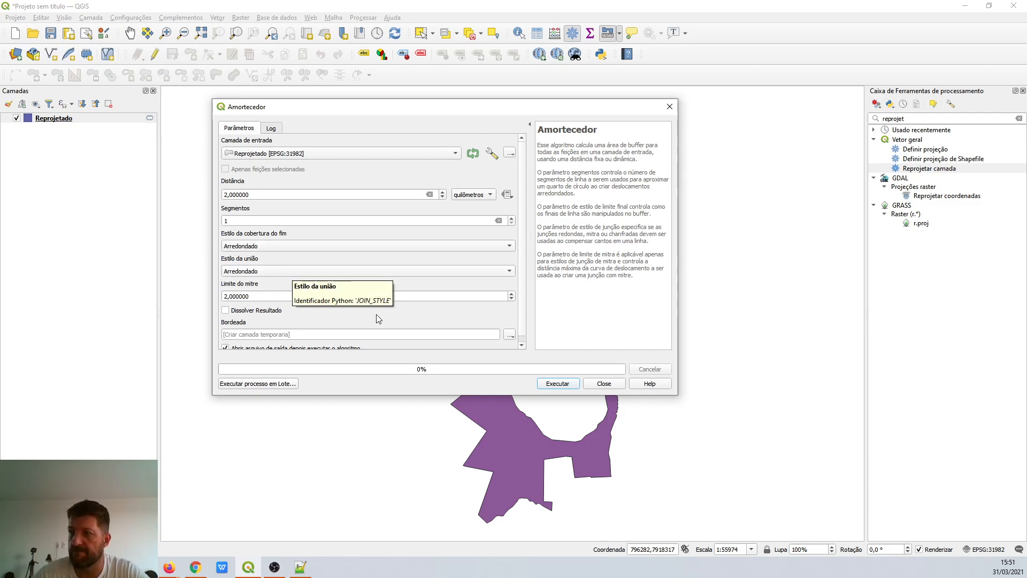
scroll(434, 317, "down", 1)
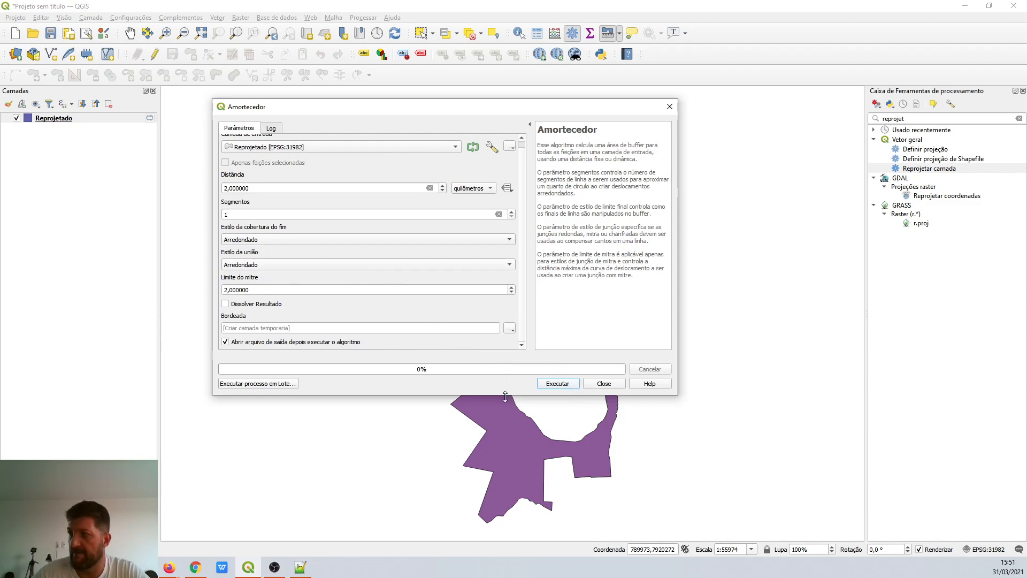
left_click_drag(505, 396, 505, 444)
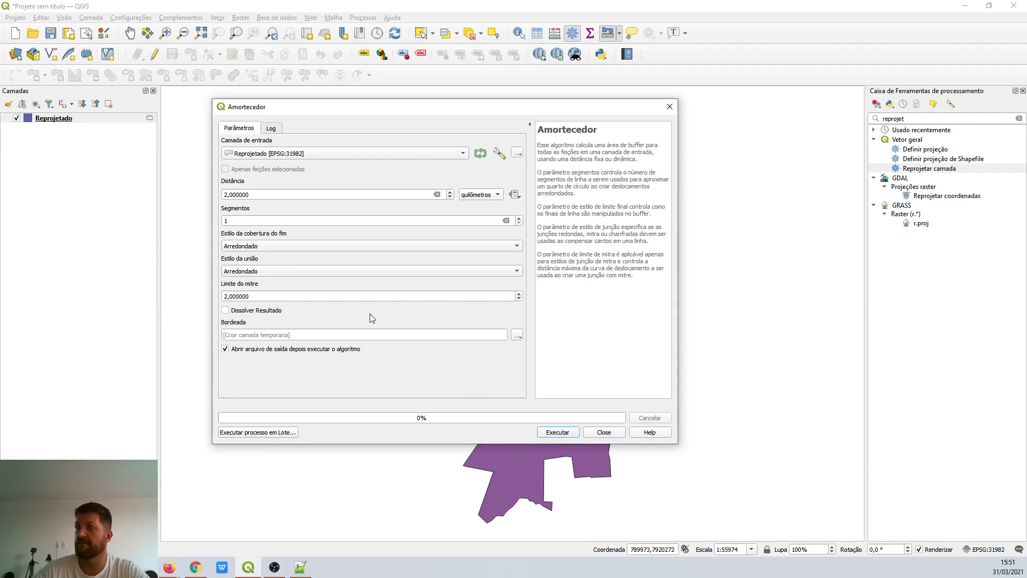
left_click(556, 432)
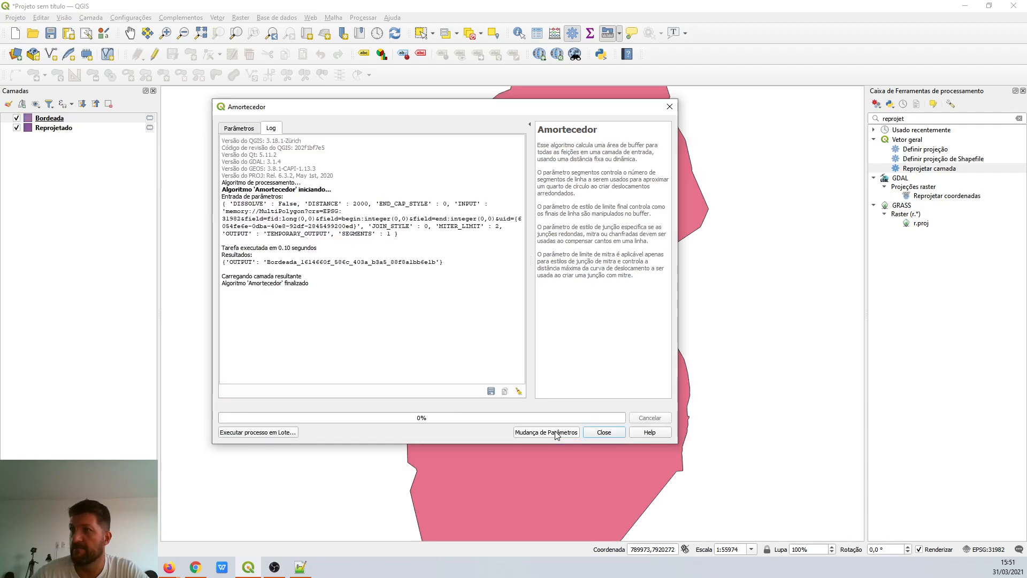
left_click(604, 432)
left_click_drag(51, 119, 51, 161)
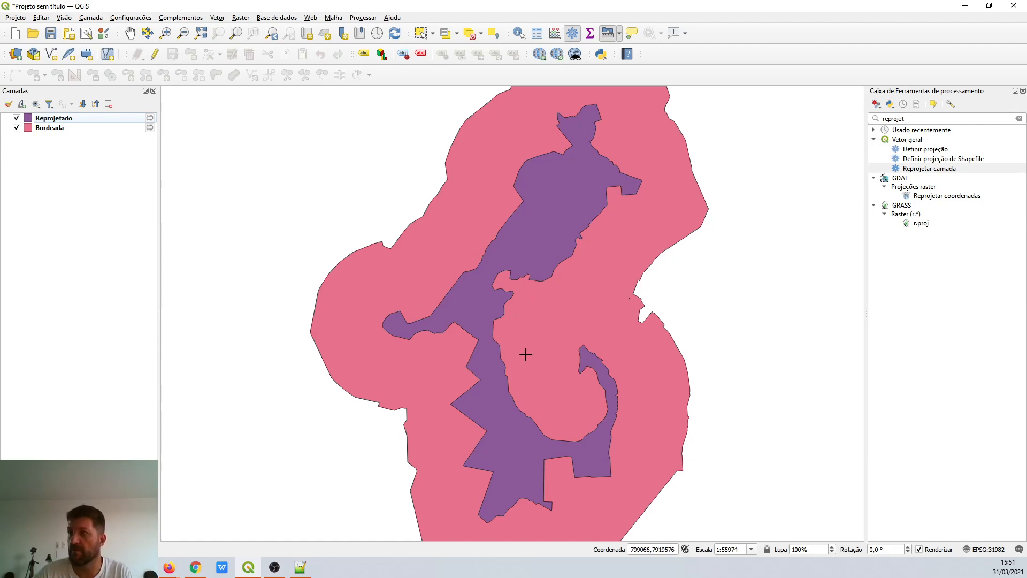
Examine the buffer polygon around the park, checking its interior and the outline along its eastern edge for irregularities.
scroll(516, 245, "down", 1)
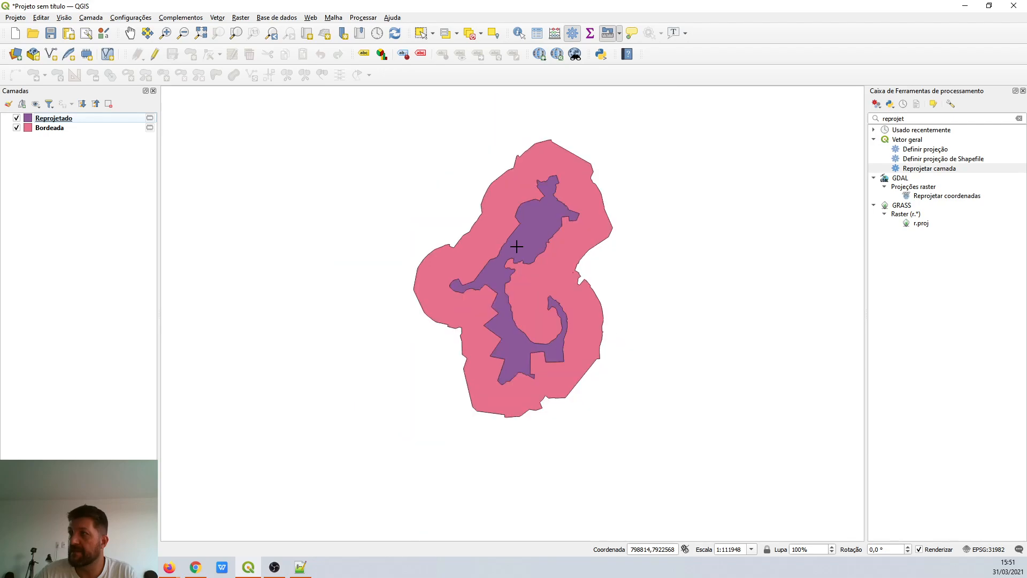
scroll(572, 277, "up", 1)
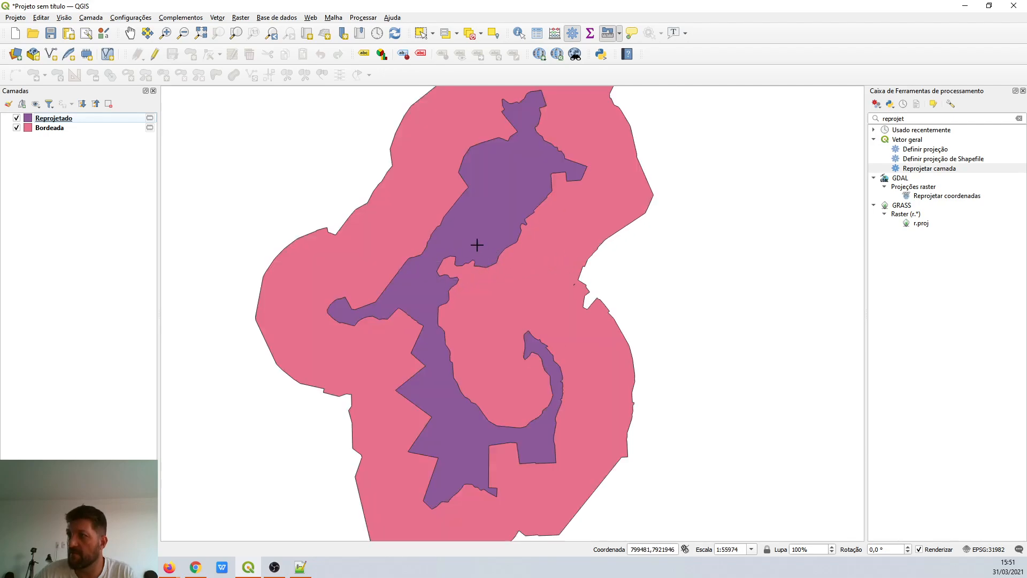
scroll(580, 287, "up", 3)
scroll(470, 281, "up", 2)
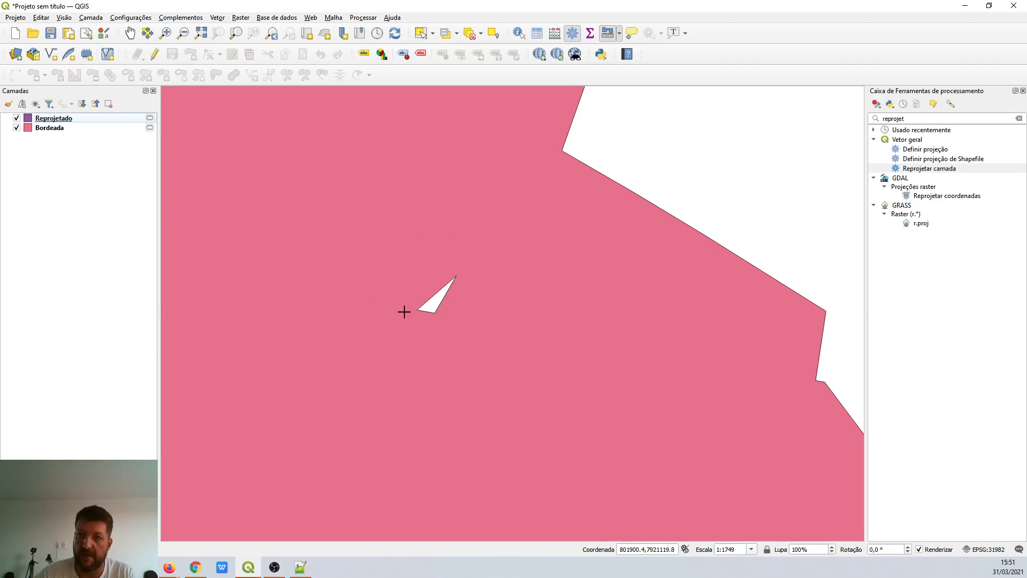
scroll(405, 312, "down", 6)
scroll(402, 314, "up", 2)
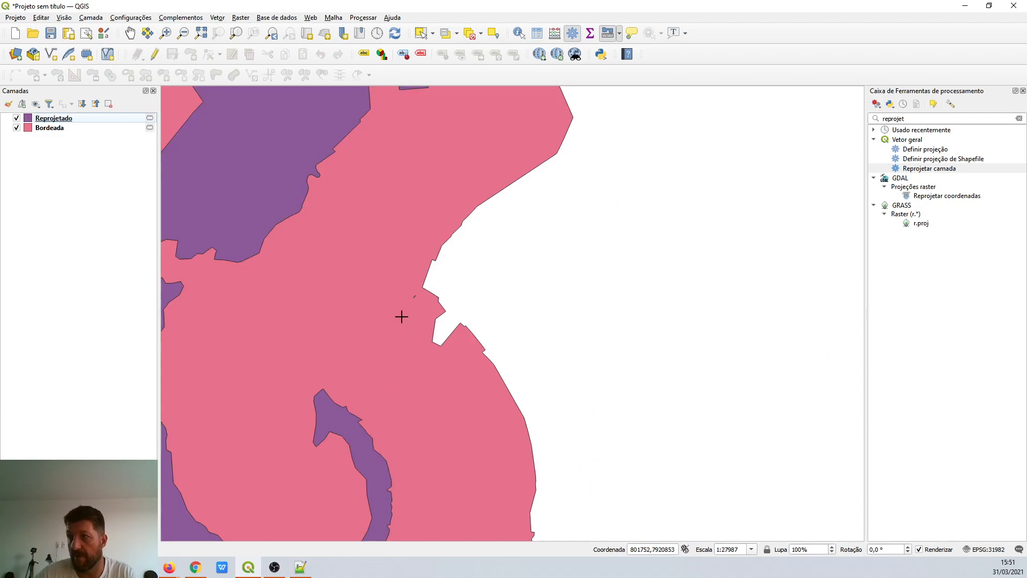
scroll(401, 316, "up", 1)
scroll(401, 316, "up", 3)
scroll(559, 197, "down", 3)
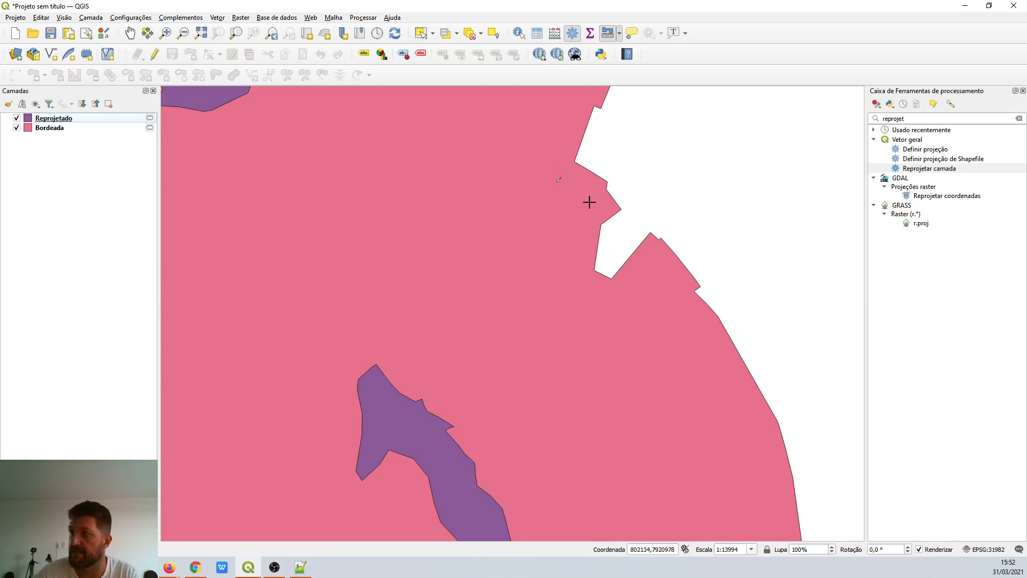
scroll(594, 202, "down", 4)
scroll(608, 184, "up", 4)
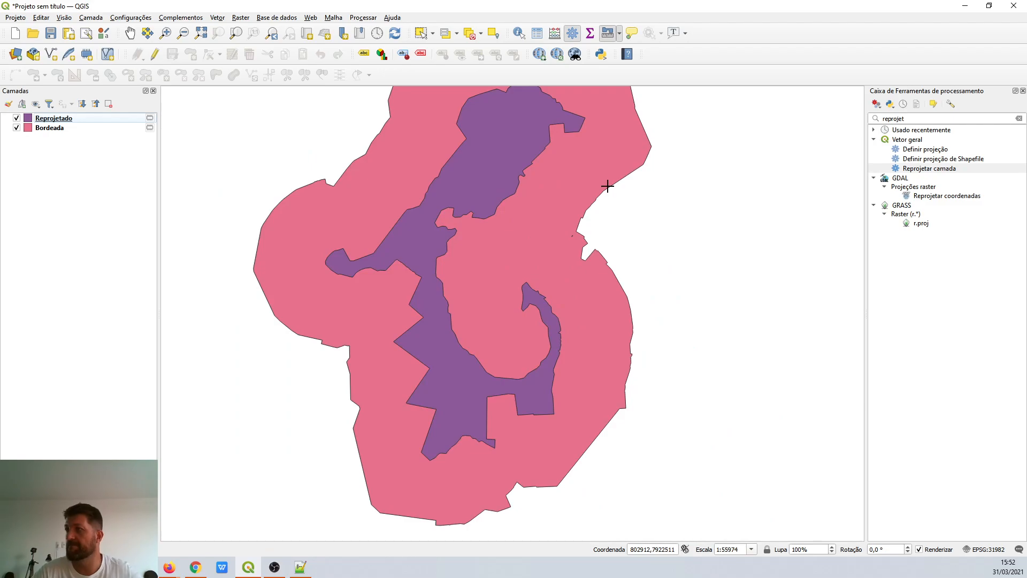
scroll(580, 227, "down", 1)
Search the processing toolbox for a hole-filling tool using the terms "pree", "fill" and "bur".
left_click_drag(911, 119, 864, 117)
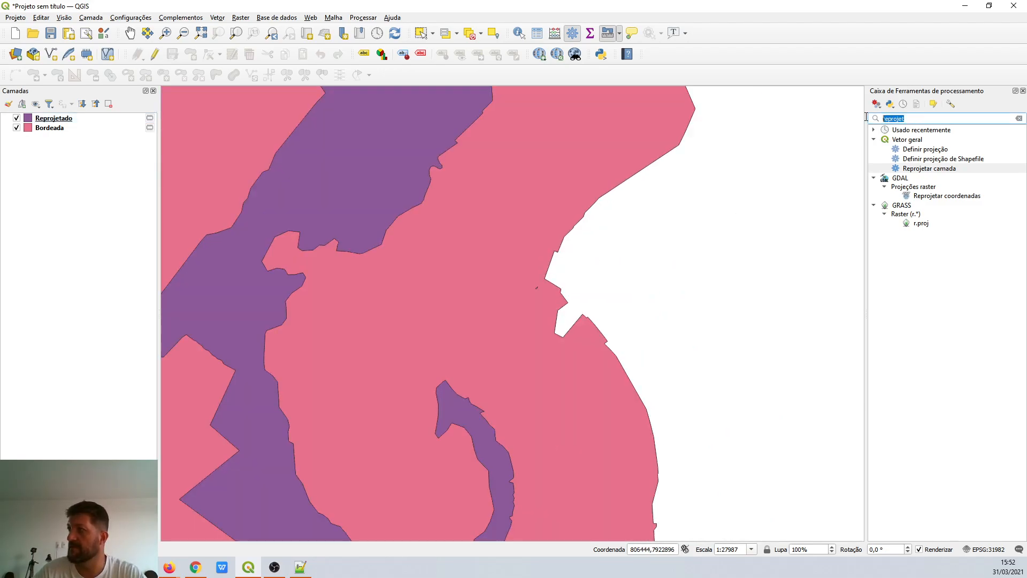
type("pree")
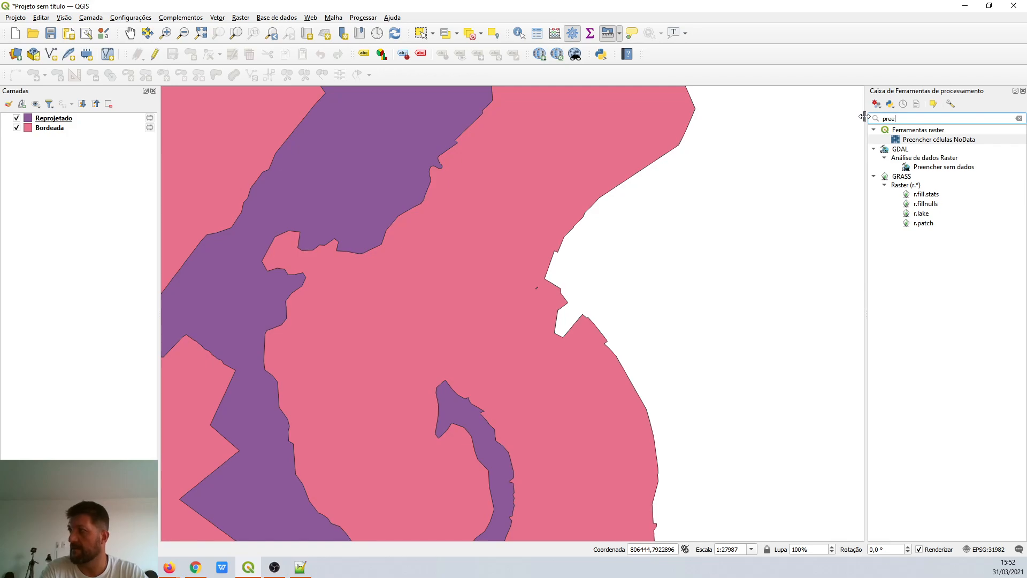
key("BackSpace")
key("BackSpace")
key("BackSpace")
key("BackSpace")
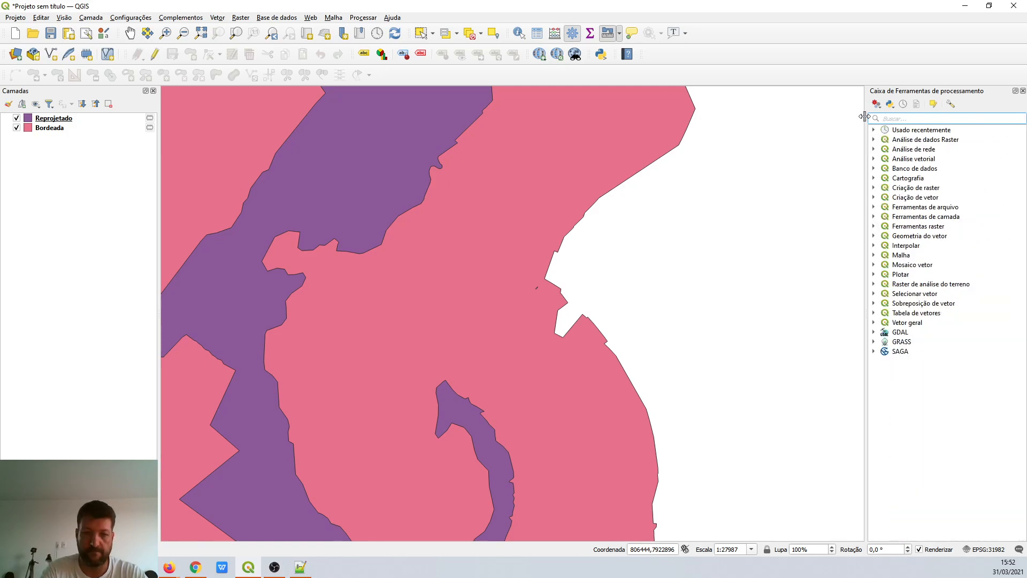
type("fill")
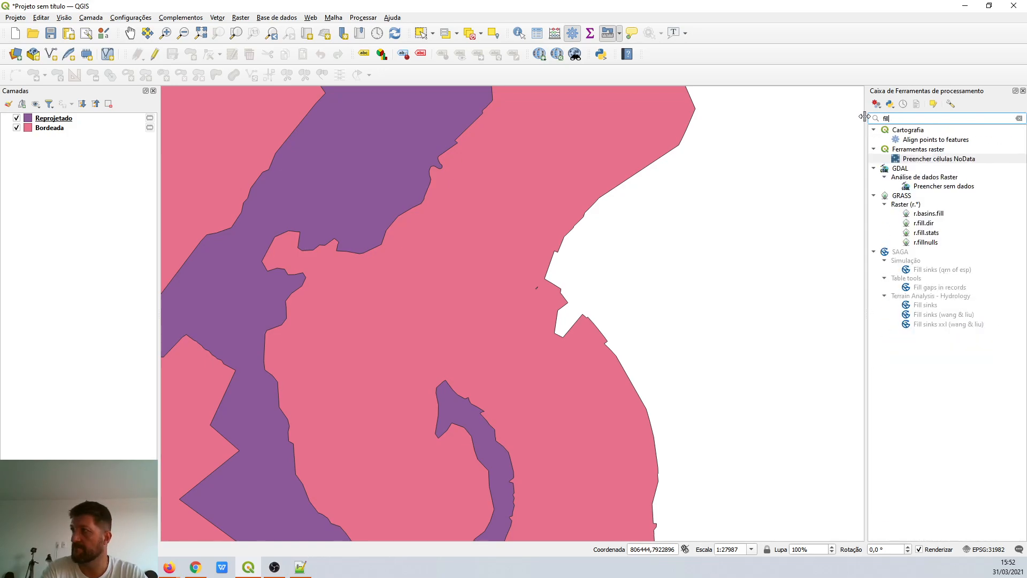
key("BackSpace")
key("BackSpace")
key("BackSpace")
key("BackSpace")
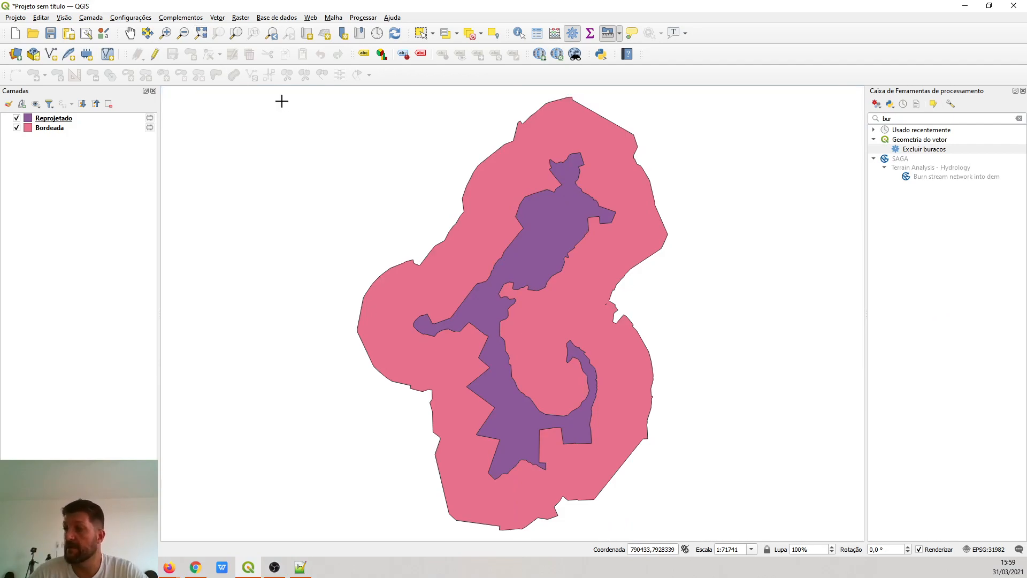
Measure the area of the small triangular hole near the eastern edge of the Bordeada polygon, in square metres.
scroll(620, 294, "up", 4)
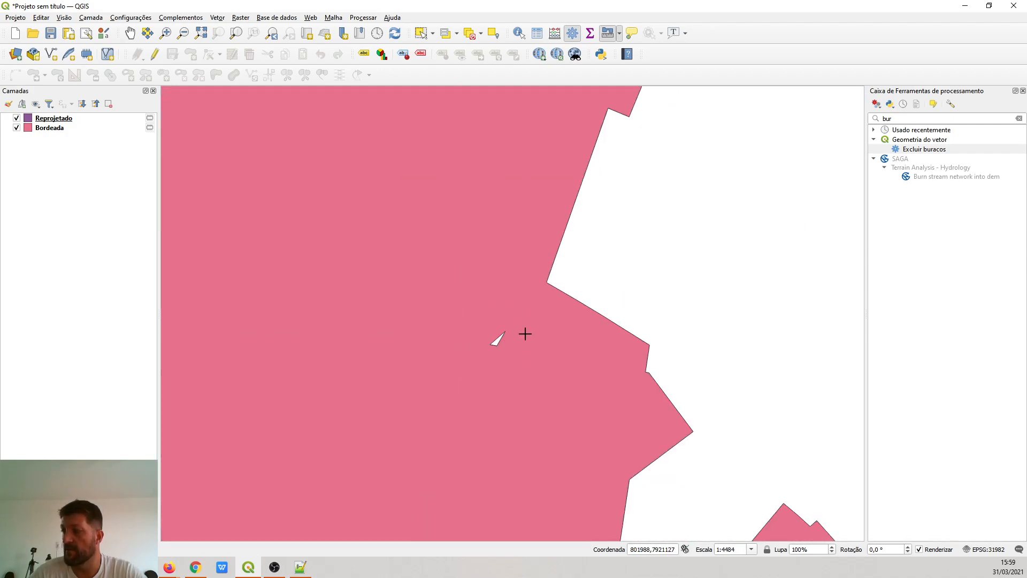
scroll(527, 331, "up", 1)
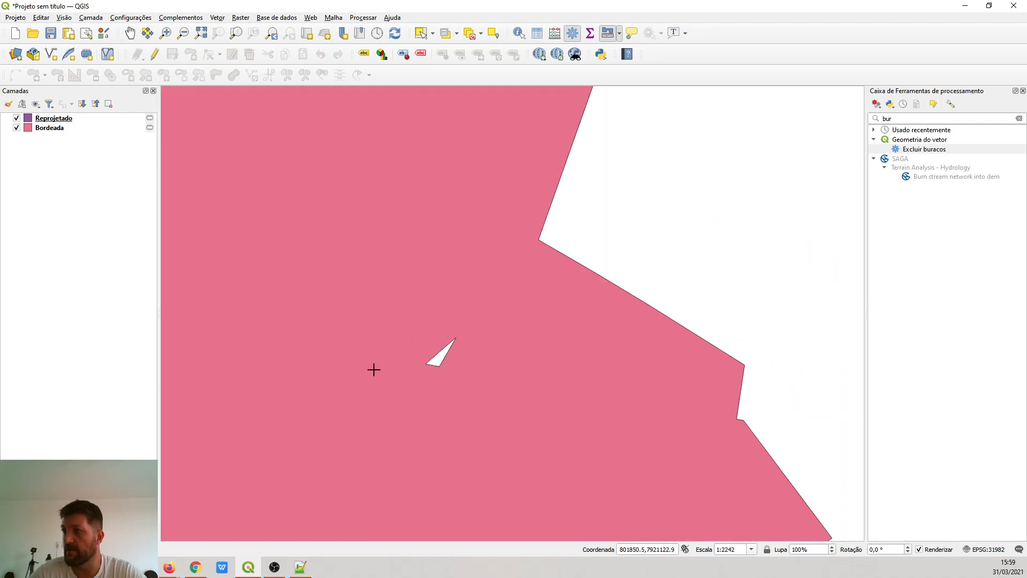
scroll(495, 312, "down", 5)
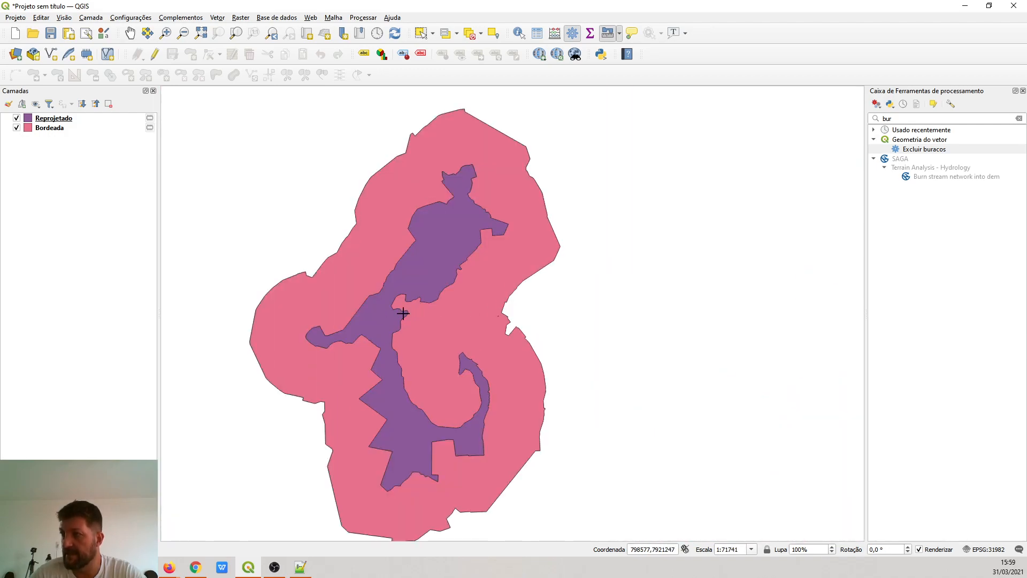
scroll(500, 317, "up", 3)
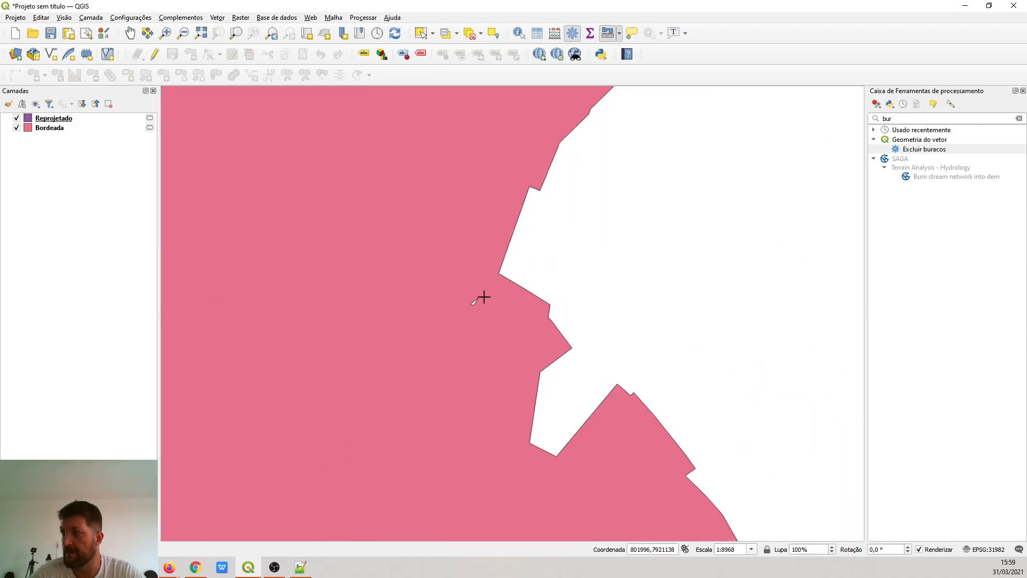
scroll(488, 300, "up", 2)
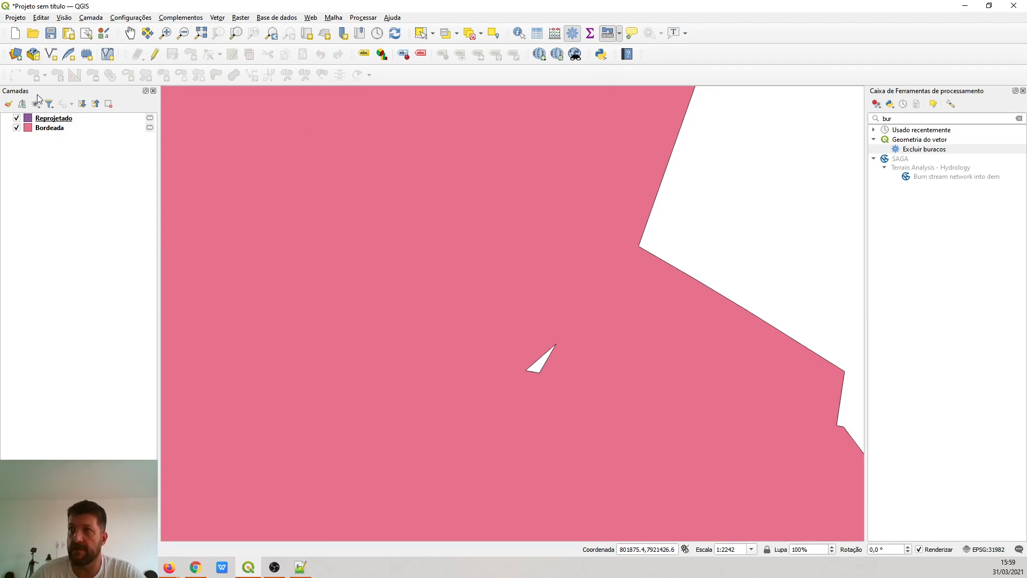
left_click(44, 129)
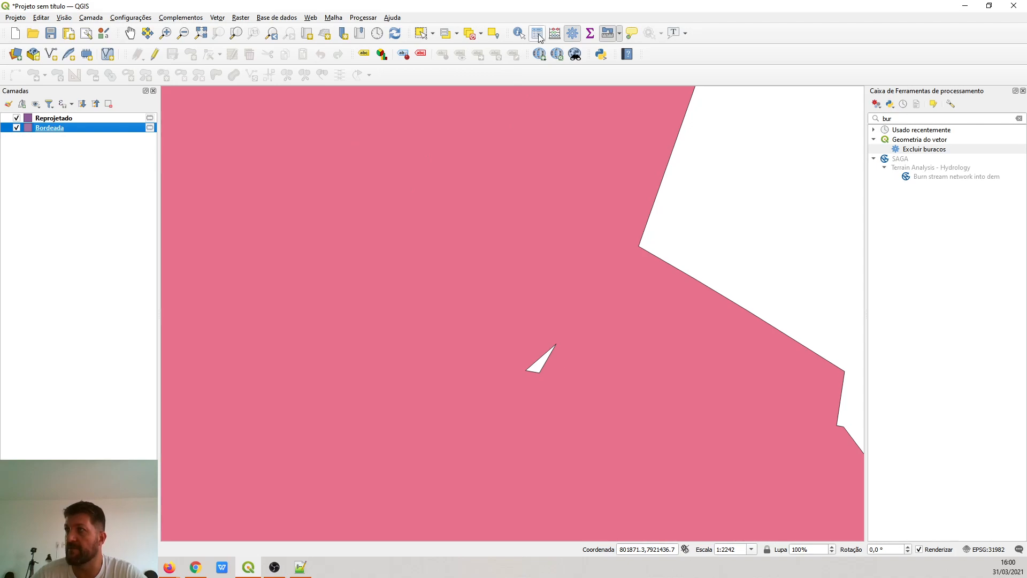
left_click(609, 34)
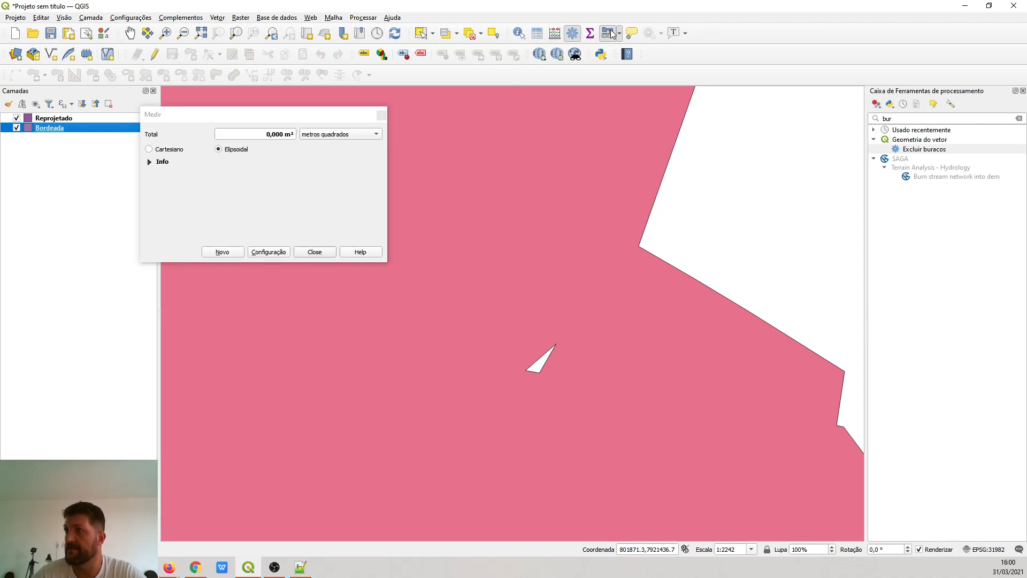
left_click(526, 370)
left_click(554, 345)
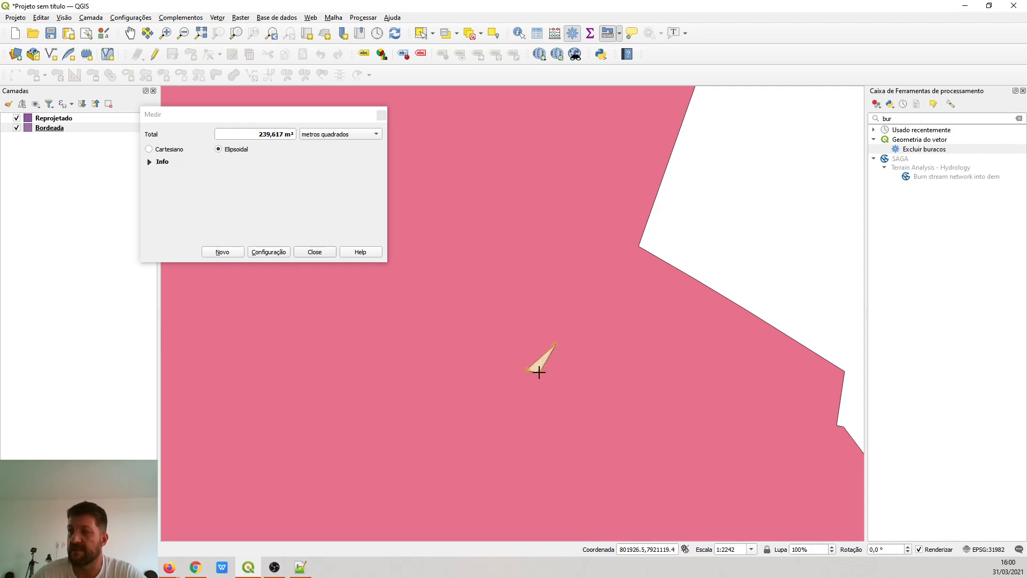
left_click(315, 252)
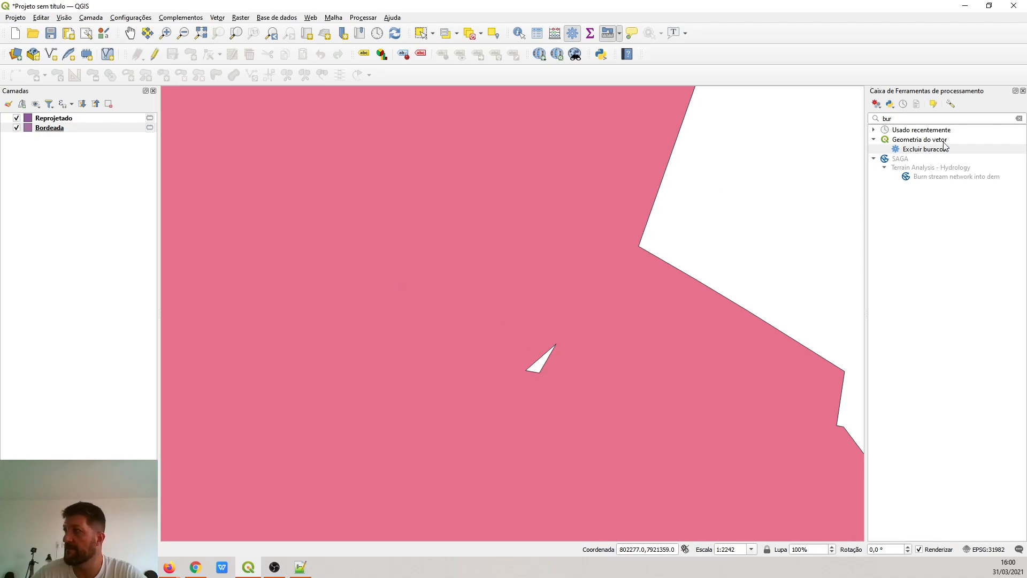
Run Excluir buracos on the Bordeada layer, removing holes with an area smaller than 1000, with output to a temporary layer.
double_click(916, 150)
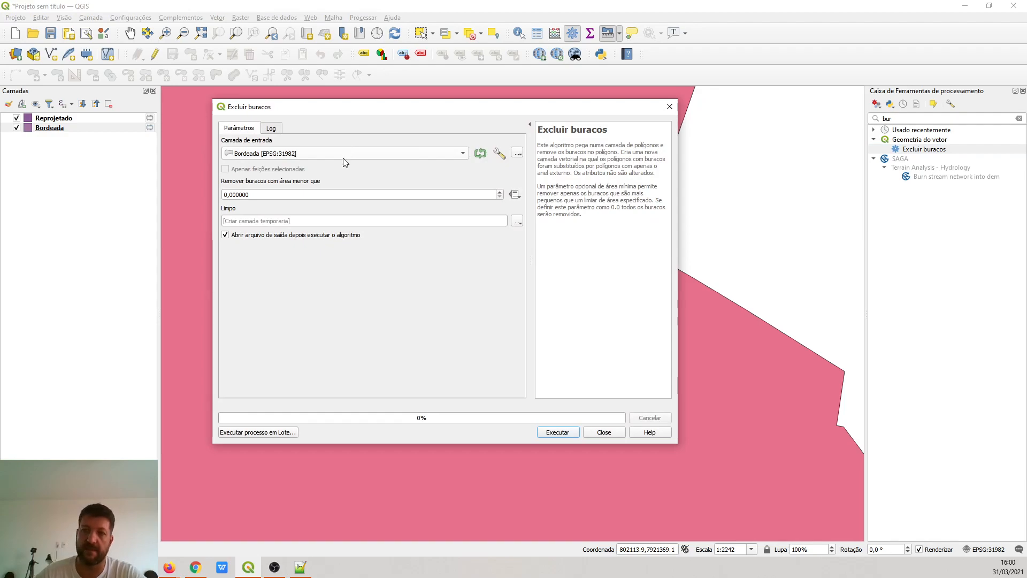
left_click_drag(321, 195, 223, 196)
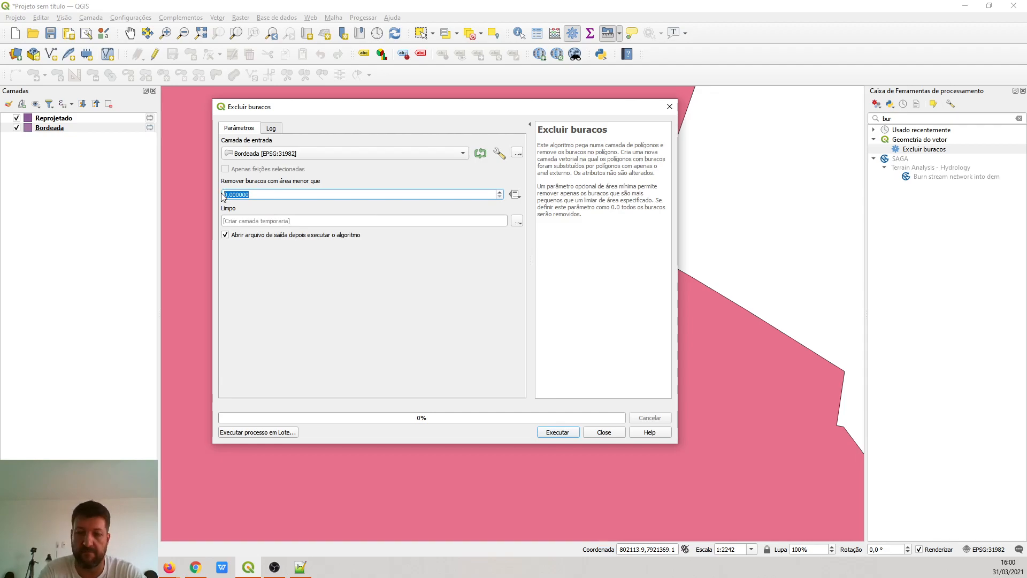
type("300")
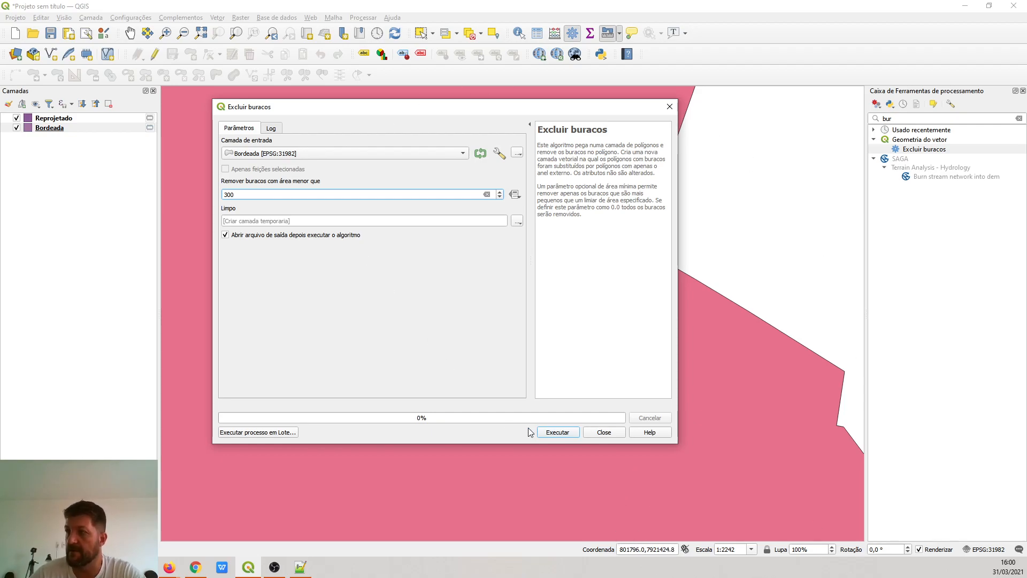
left_click_drag(235, 195, 211, 193)
type("1000")
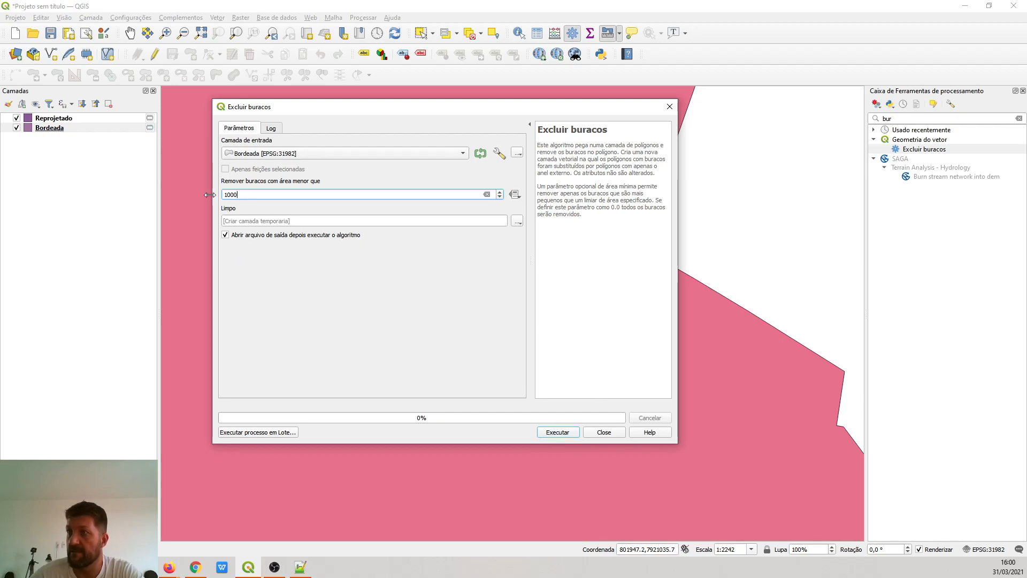
left_click(557, 432)
left_click(604, 432)
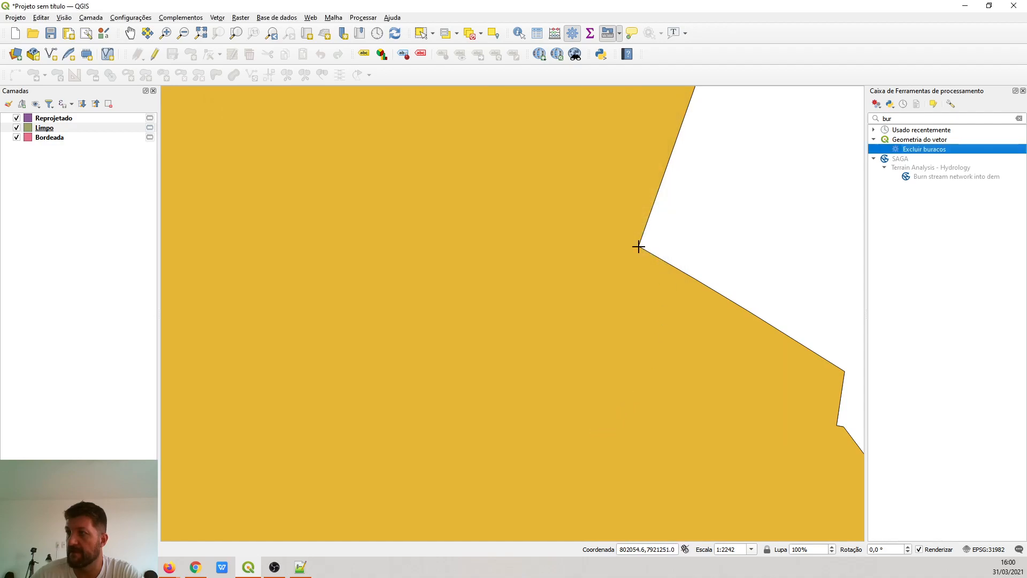
Toggle the Limpo layer's visibility to compare it with Bordeada at the former hole, and inspect the whole cleaned buffer.
left_click(18, 128)
left_click(18, 128)
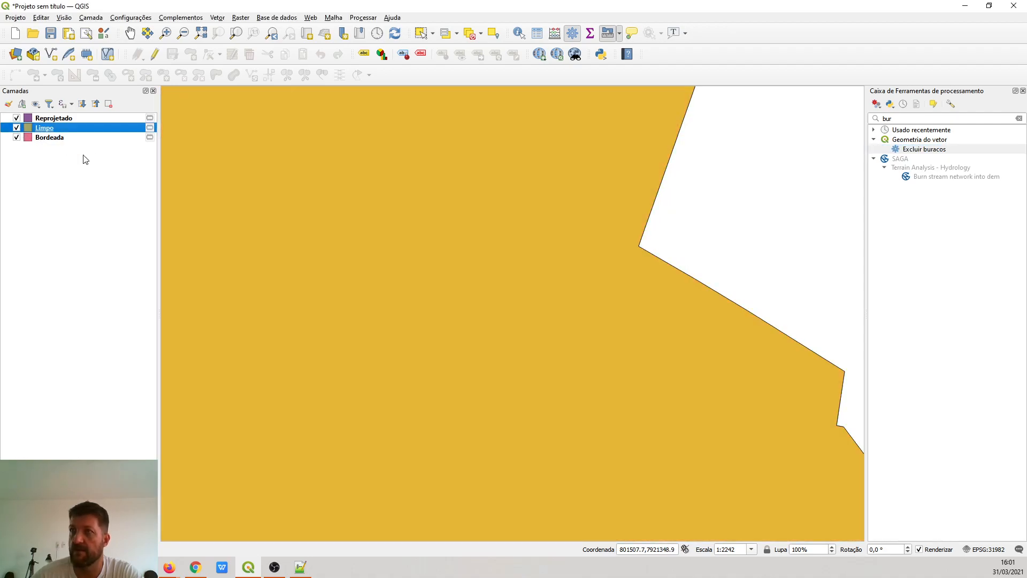
scroll(337, 230, "down", 7)
scroll(299, 234, "up", 3)
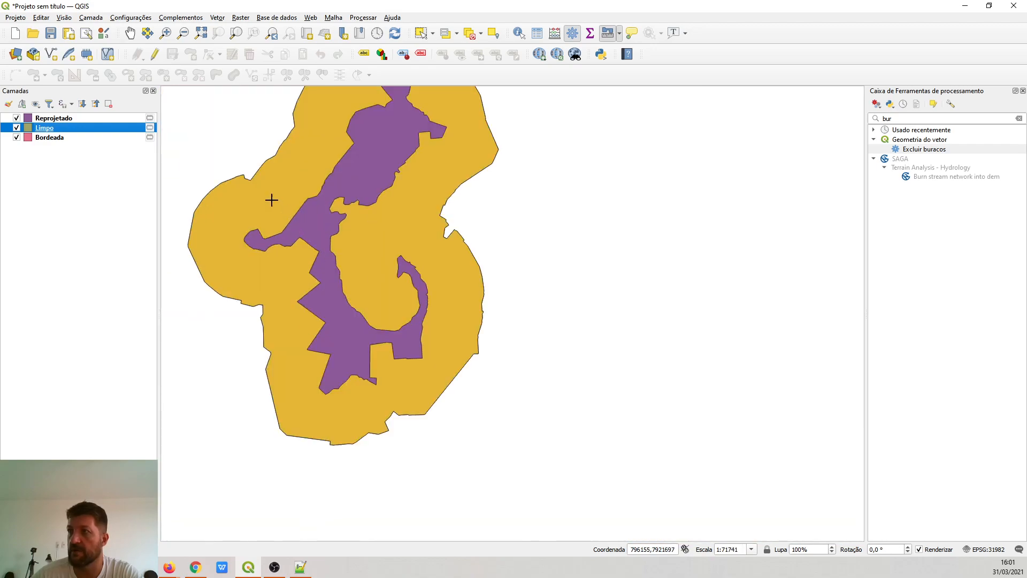
scroll(282, 170, "down", 2)
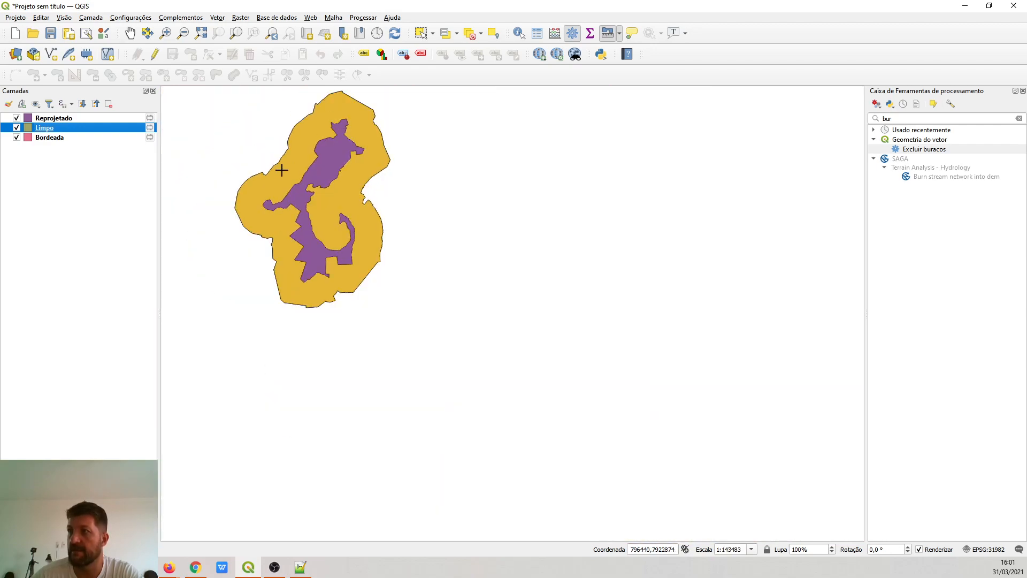
scroll(281, 169, "up", 1)
Remove the Bordeada layer from the project and show the full extent of the remaining layers.
left_click(81, 138)
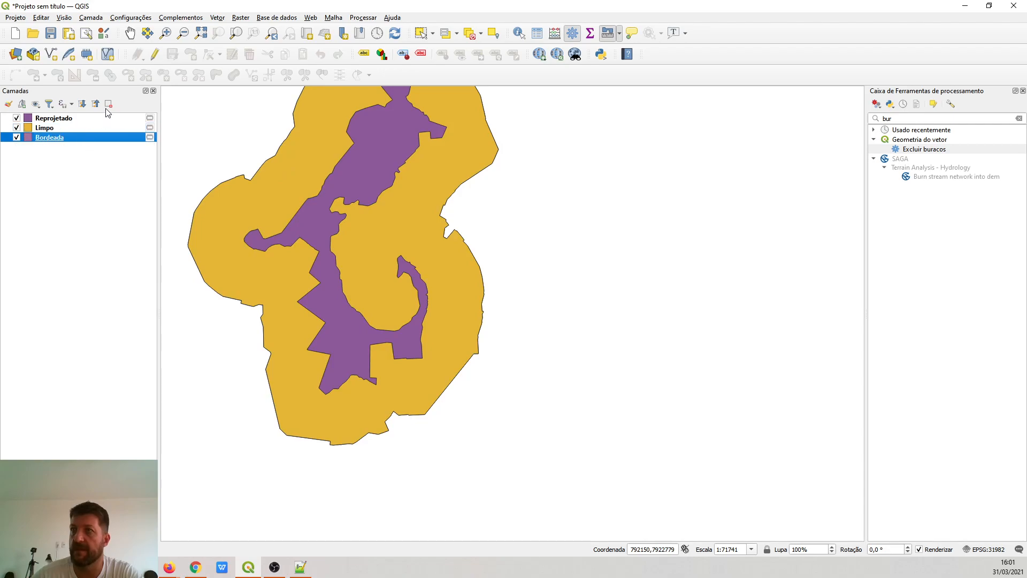
left_click(108, 103)
left_click(496, 295)
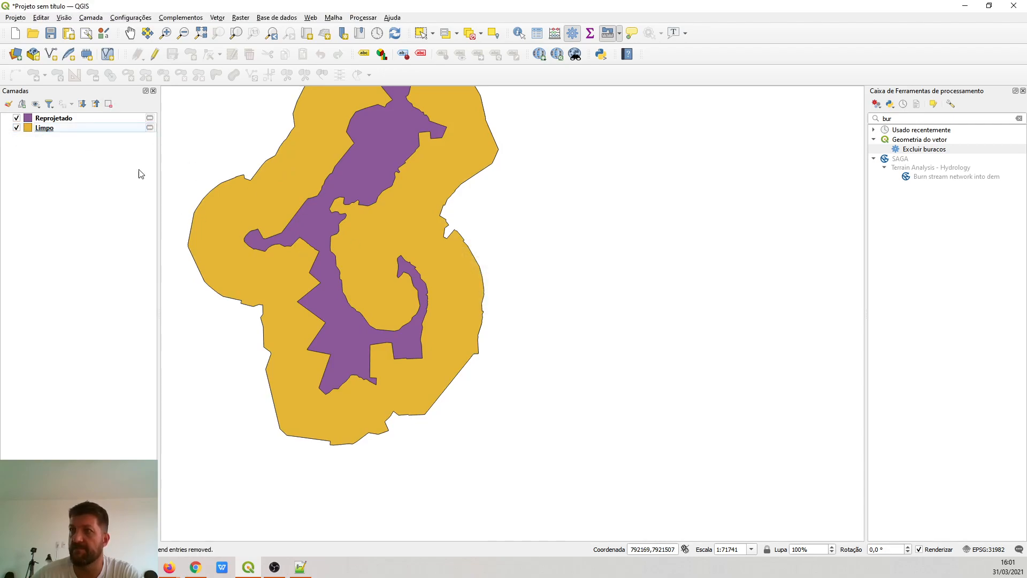
left_click(201, 34)
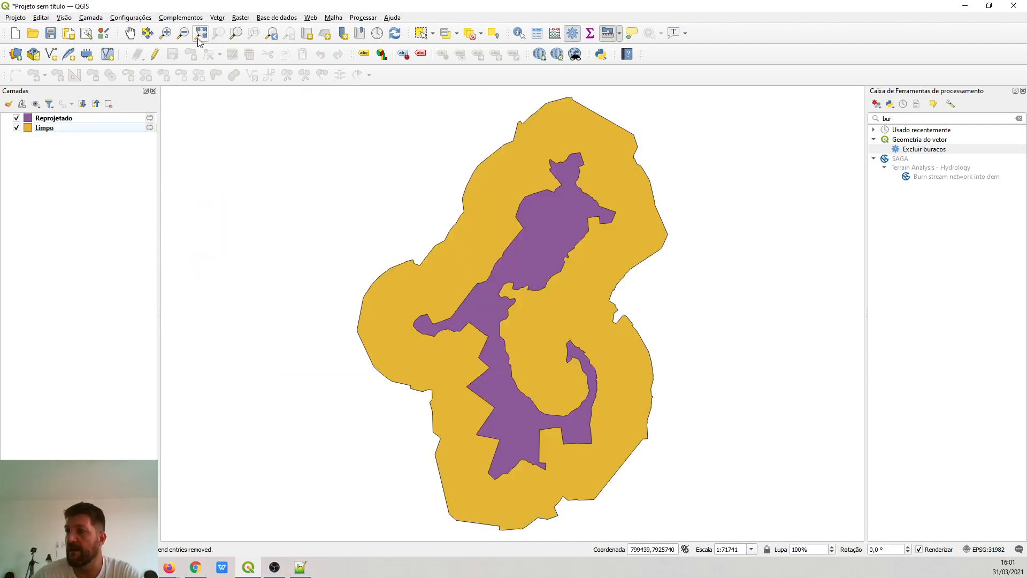